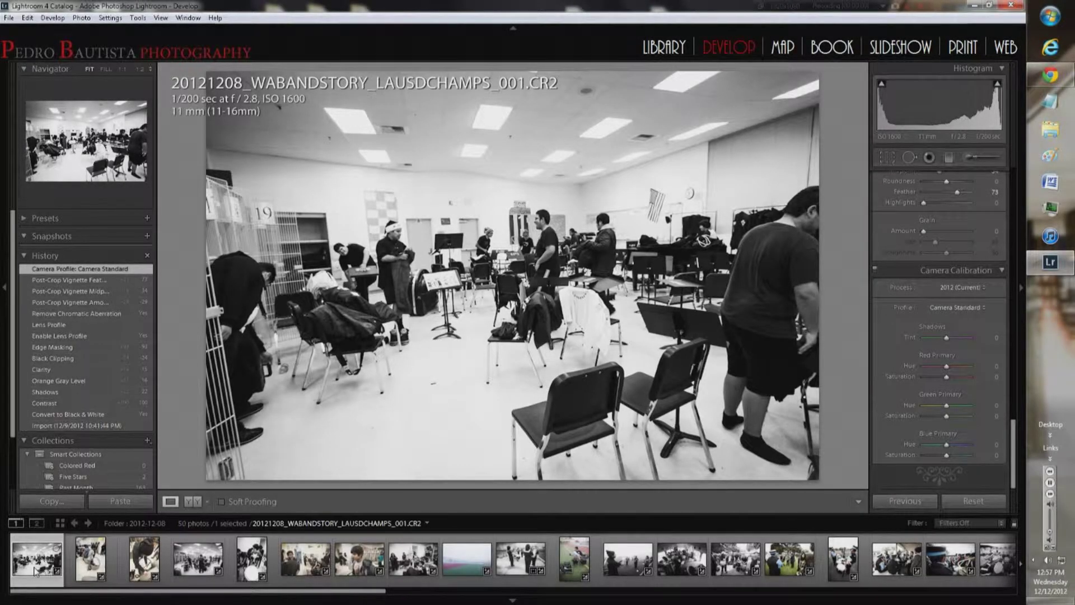
# - Step through the filmstrip one photo at a time from 001 to photo 023
pyautogui.press('Right')
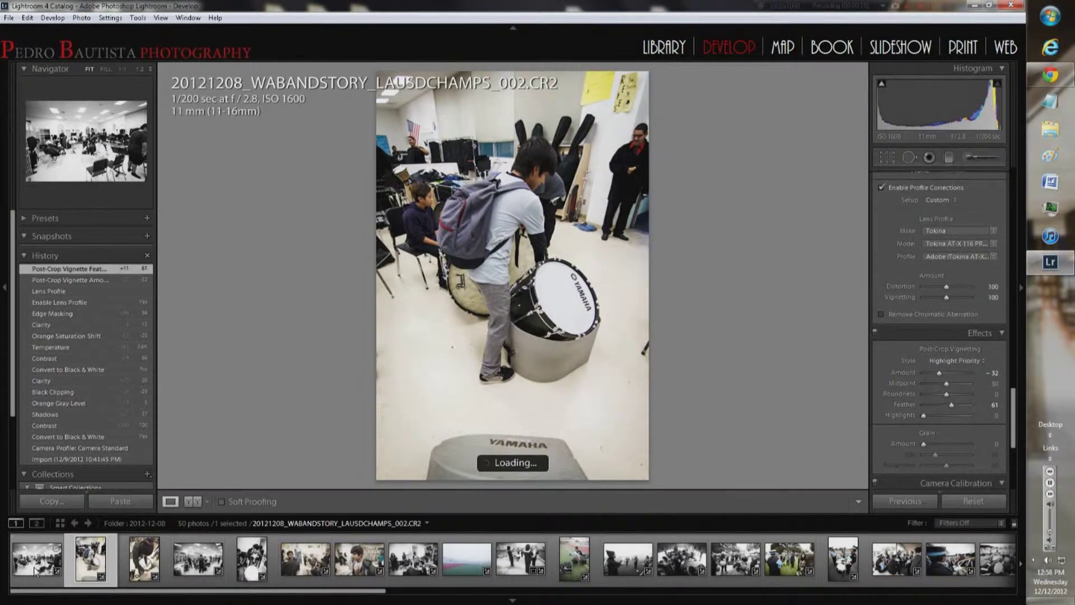
pyautogui.press('Right')
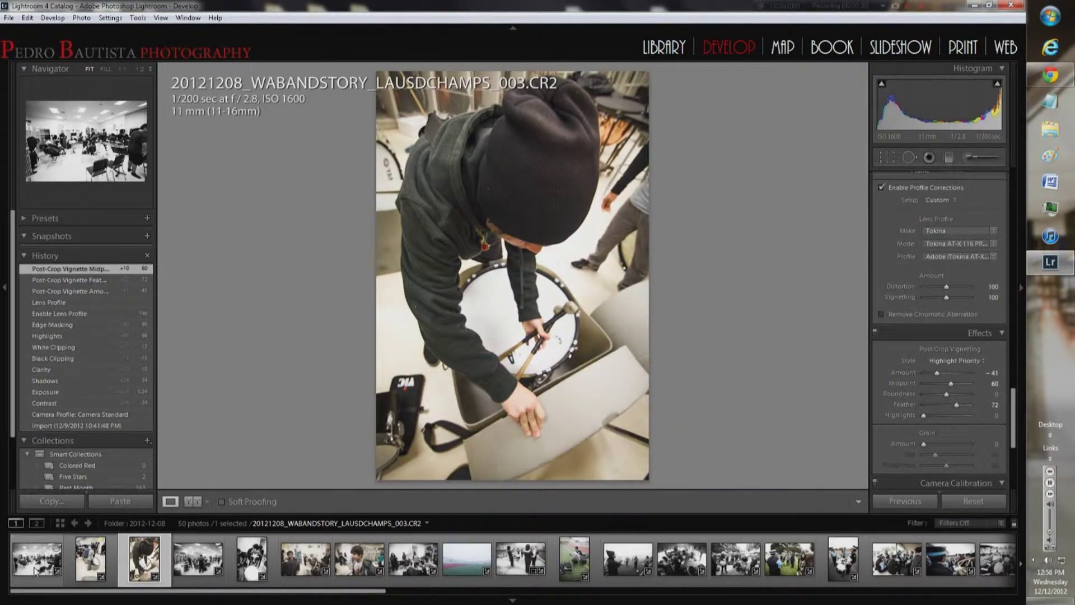
pyautogui.press('Right')
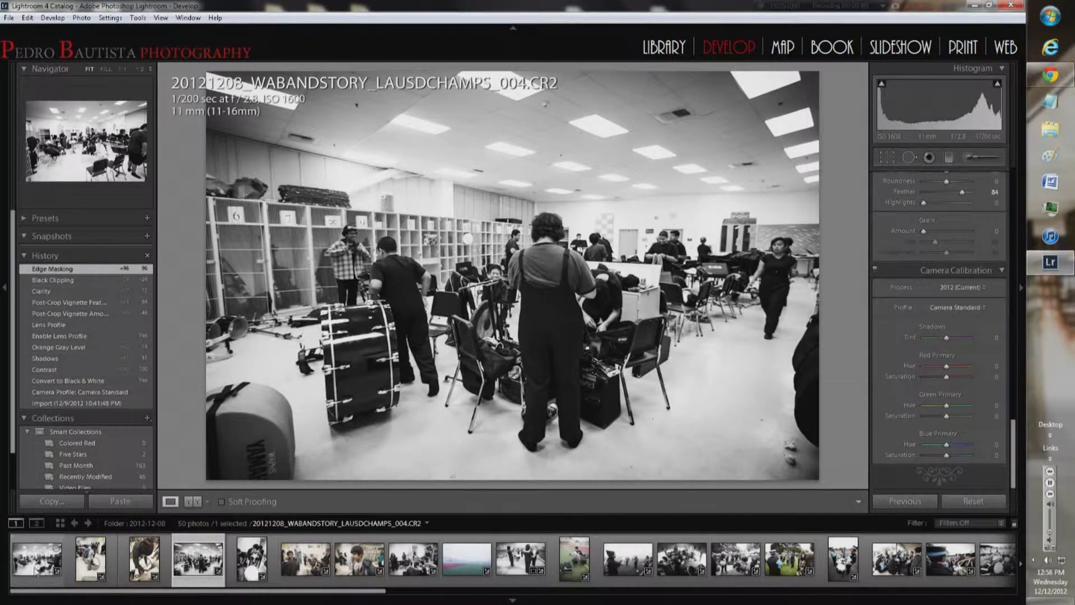
pyautogui.press('Right')
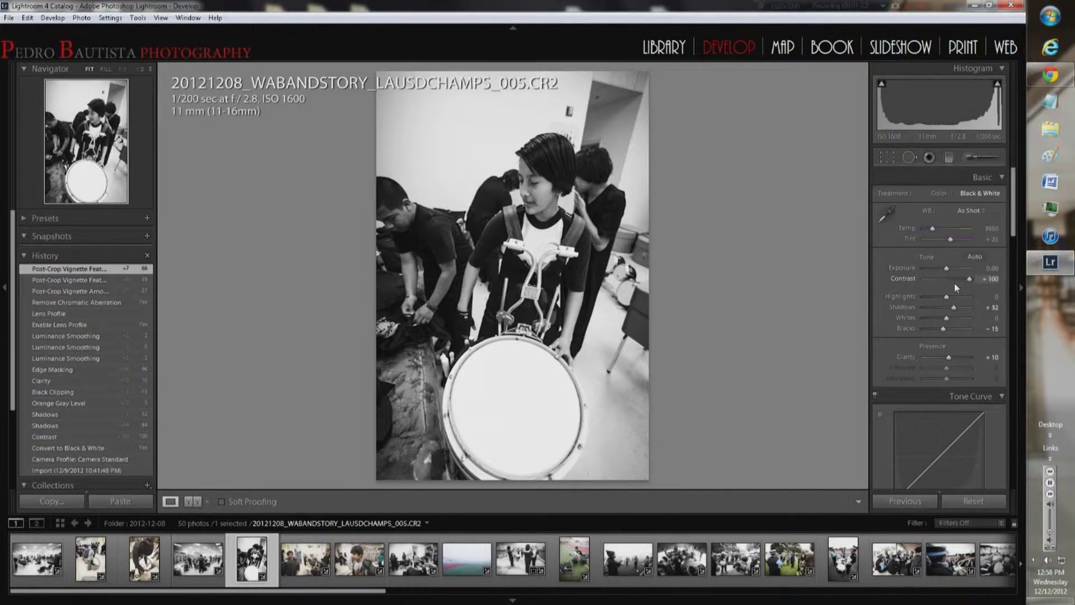
pyautogui.press('Right')
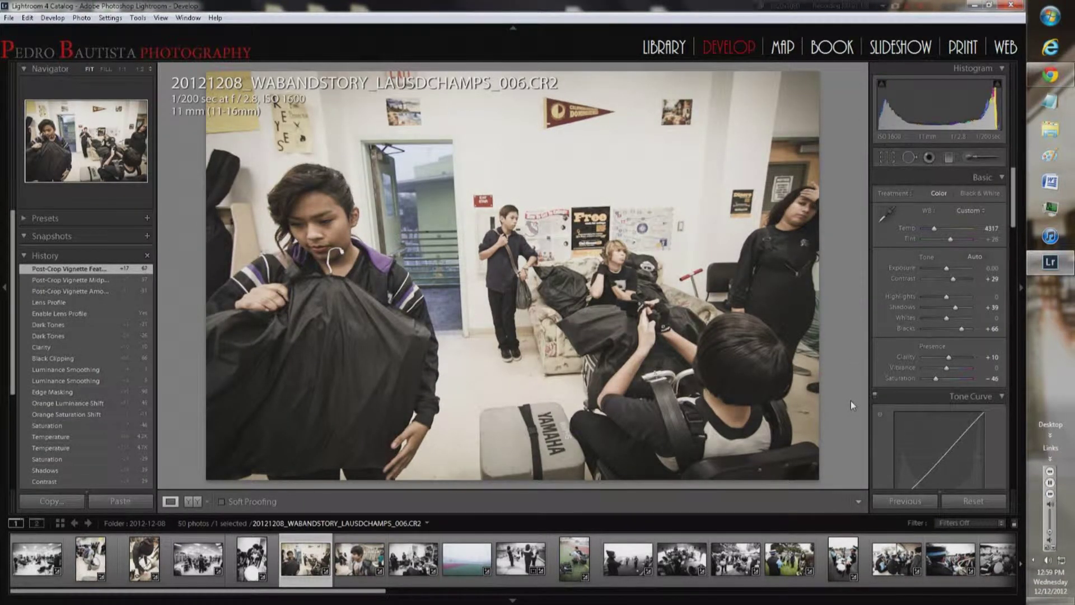
pyautogui.press('Right')
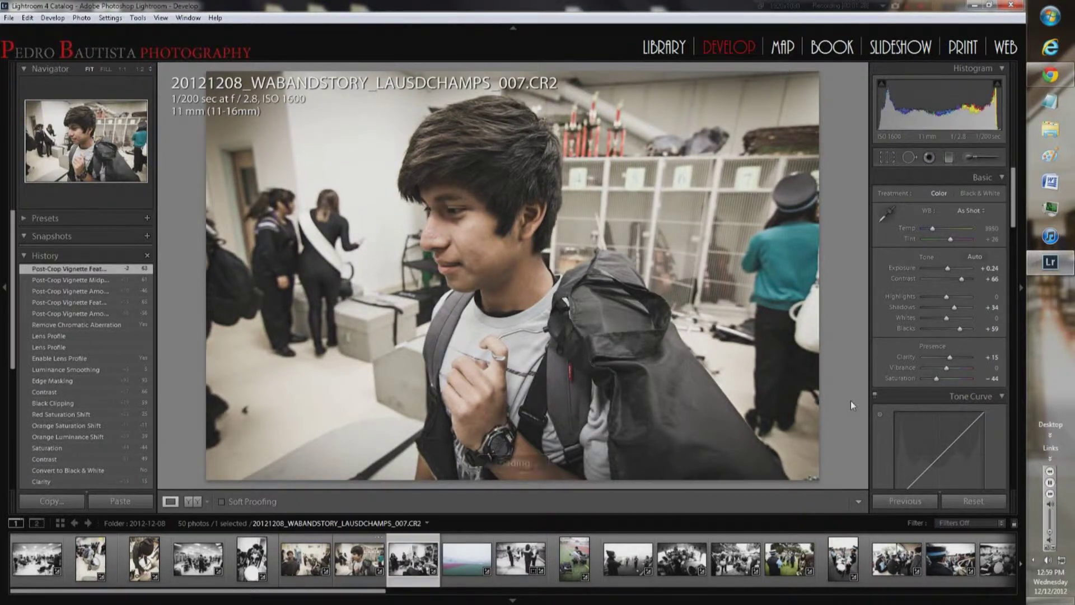
pyautogui.press('Right')
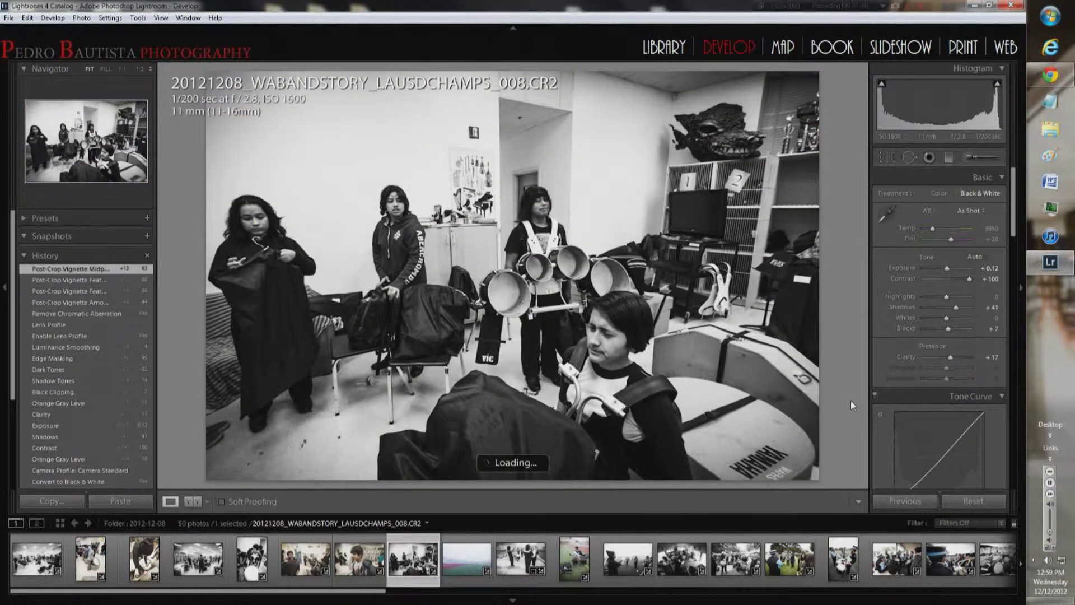
pyautogui.press('Right')
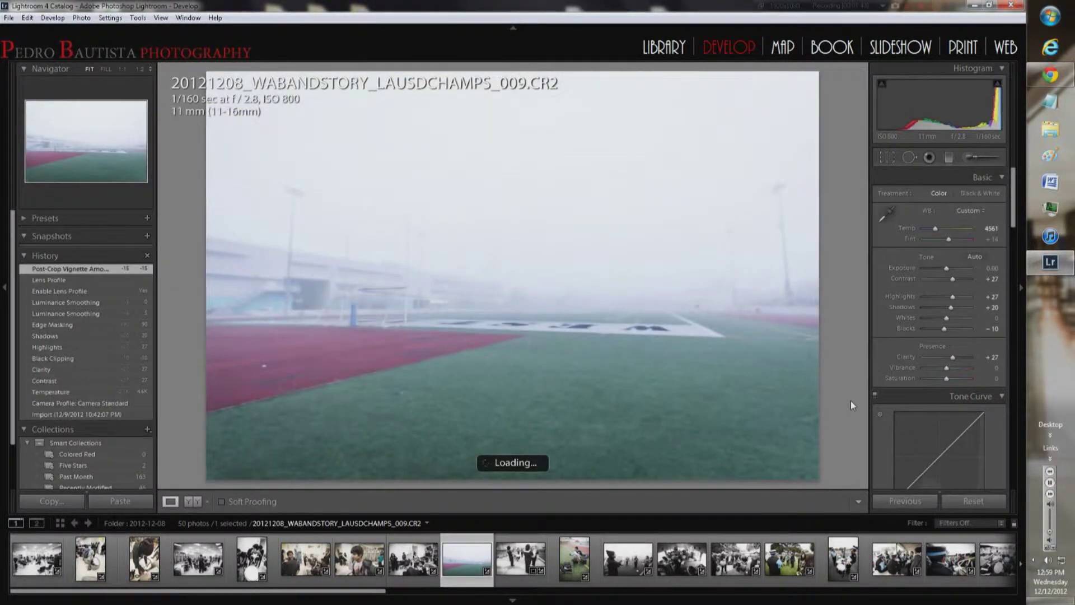
pyautogui.press('Right')
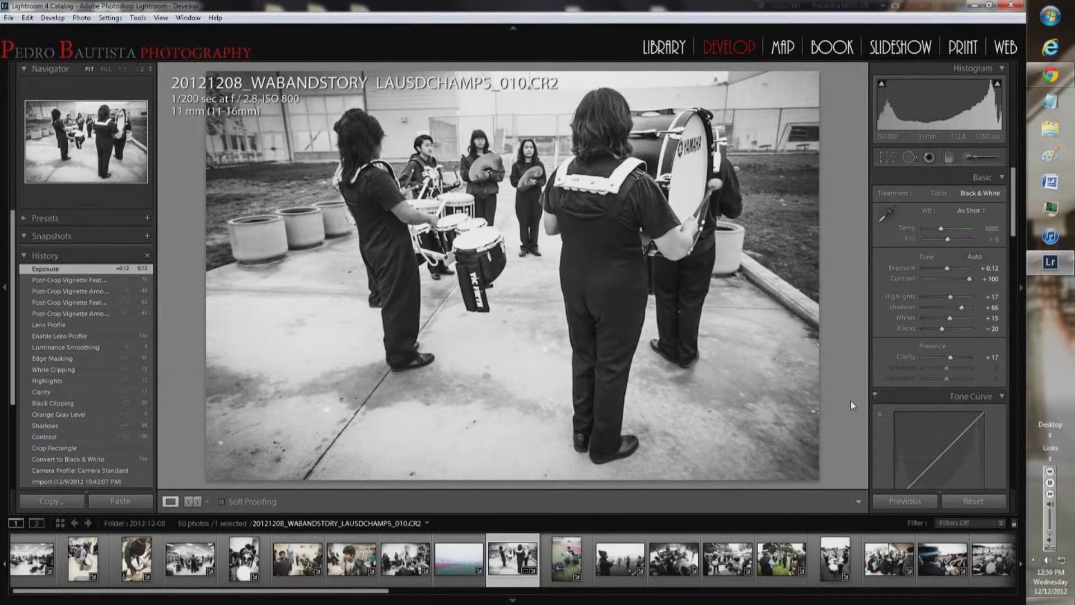
pyautogui.press('Right')
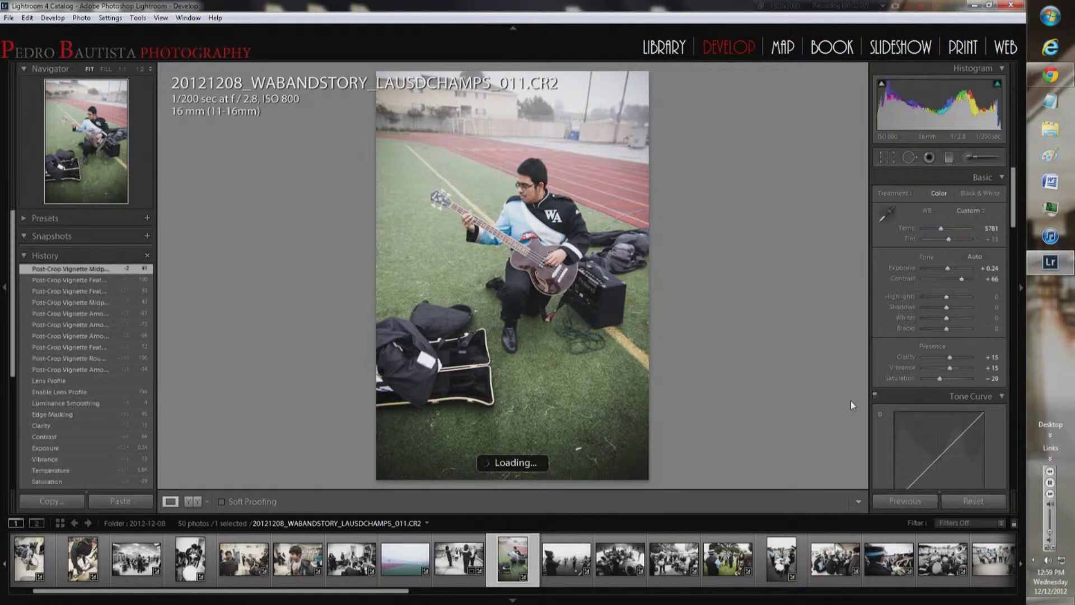
pyautogui.press('Right')
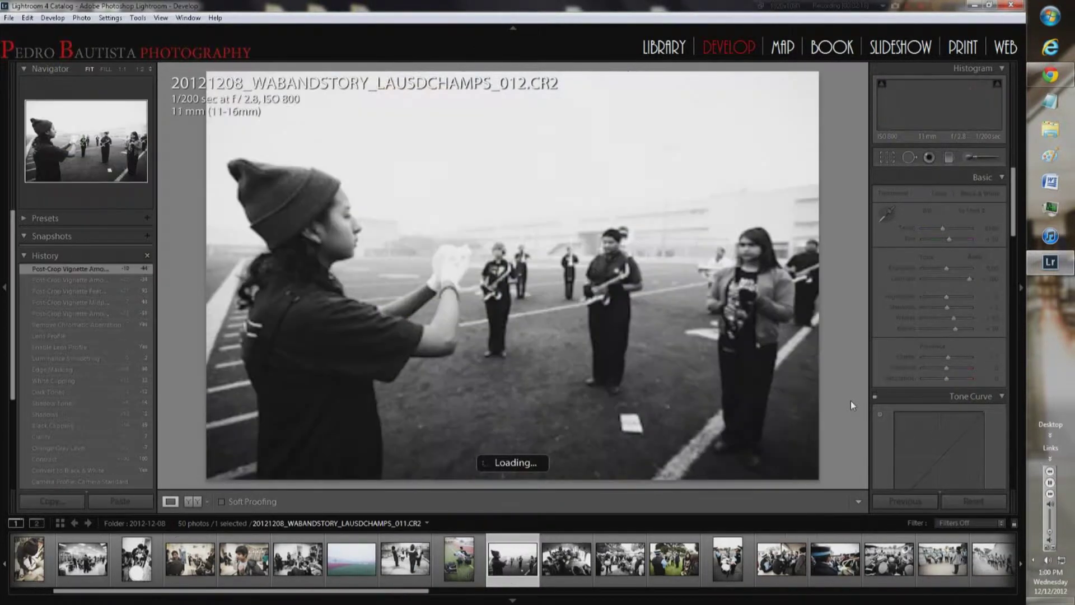
pyautogui.press('Right')
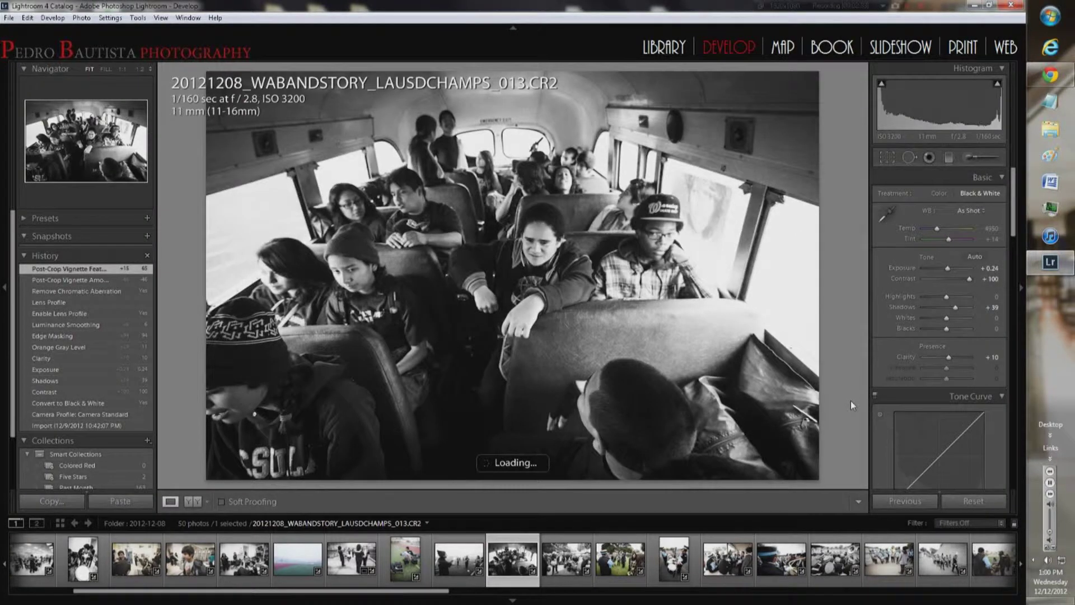
pyautogui.press('Right')
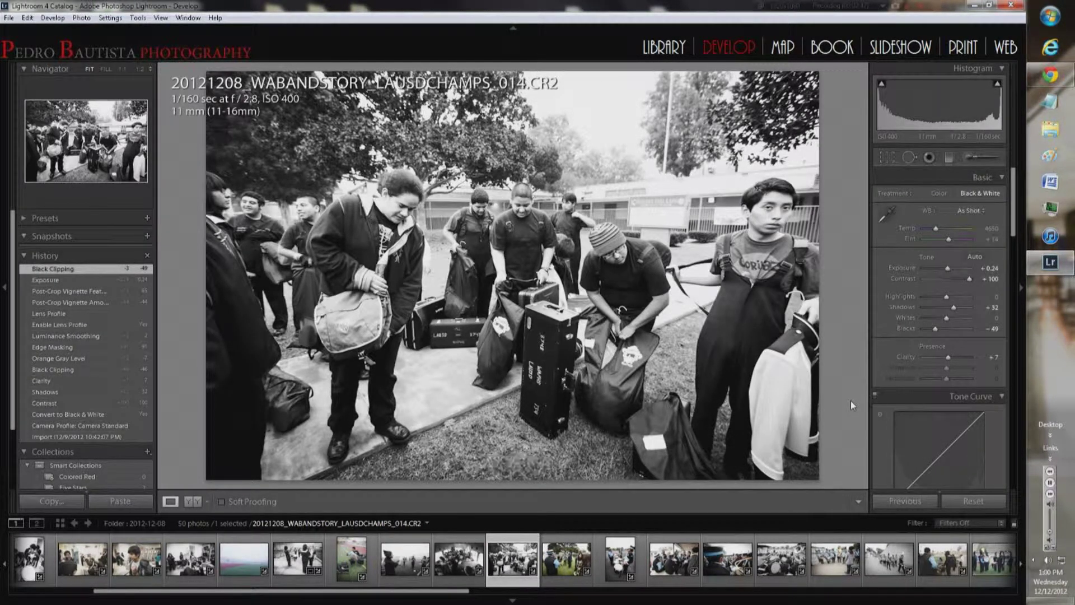
pyautogui.press('Right')
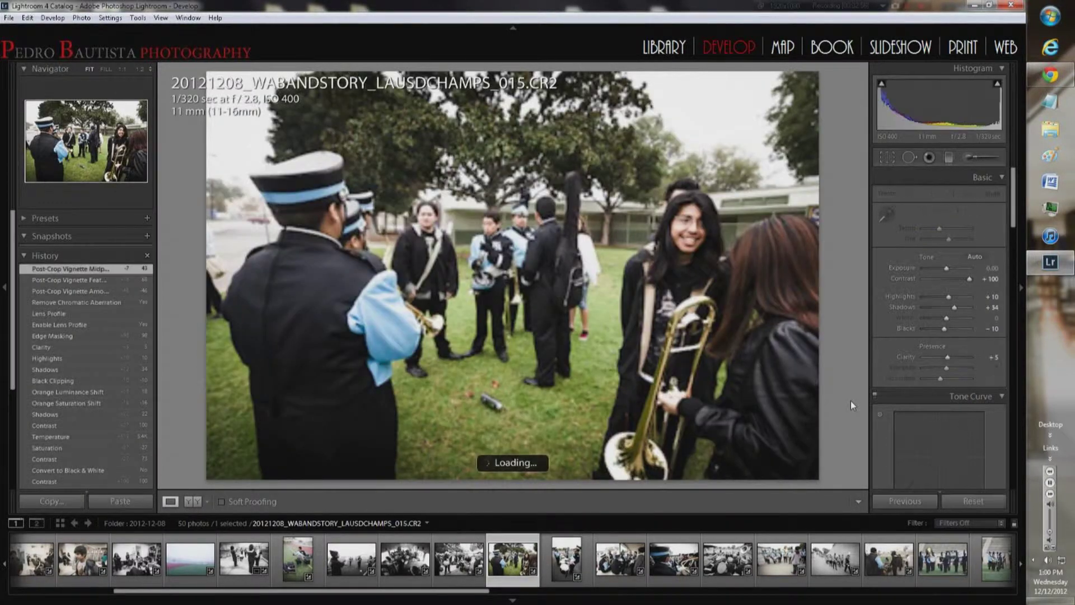
pyautogui.press('Right')
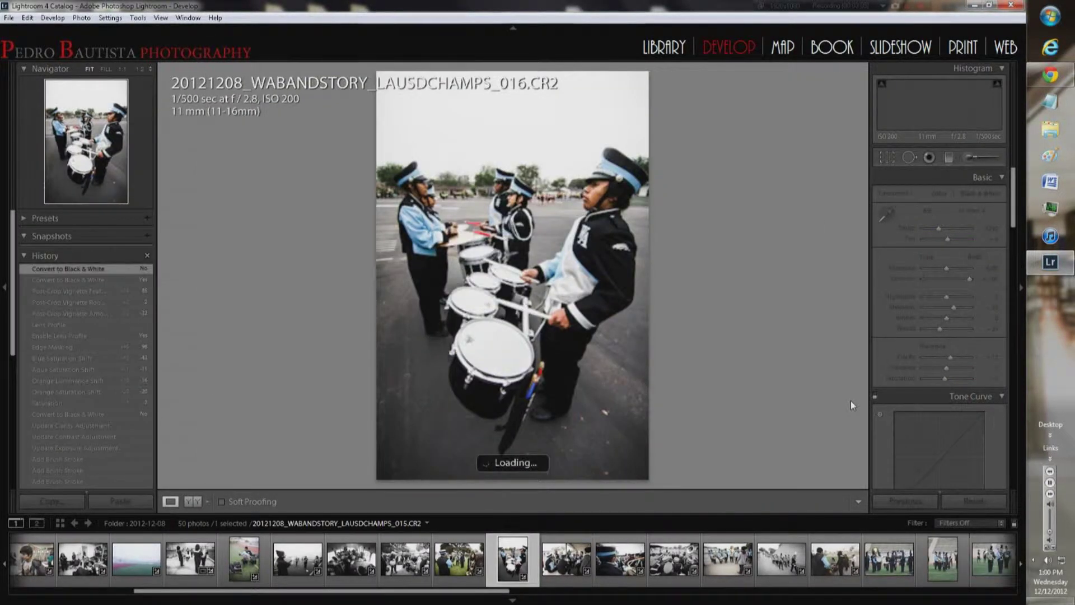
pyautogui.press('Right')
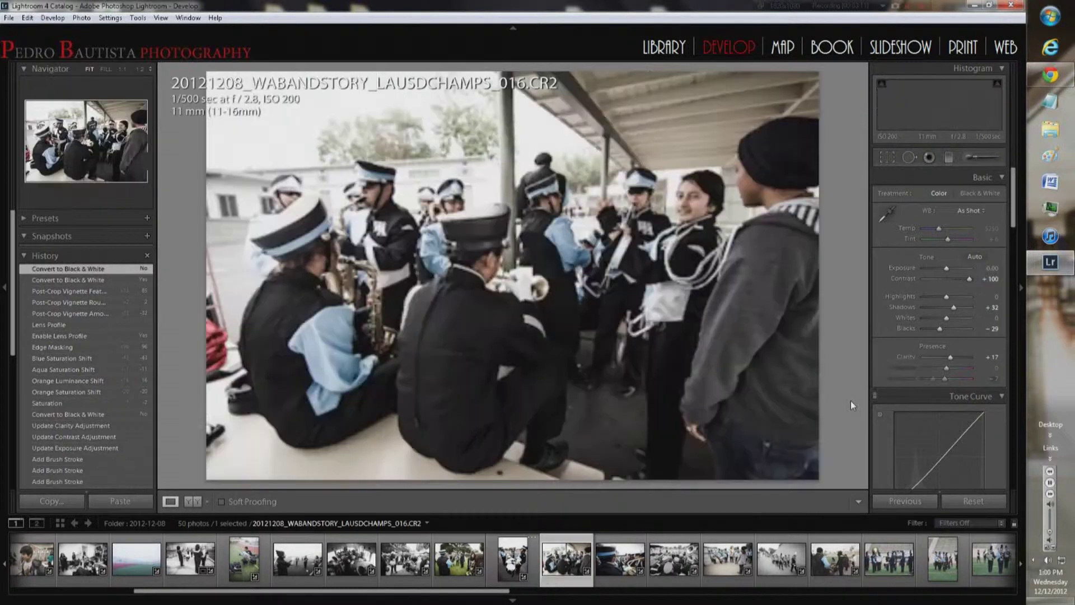
pyautogui.press('Right')
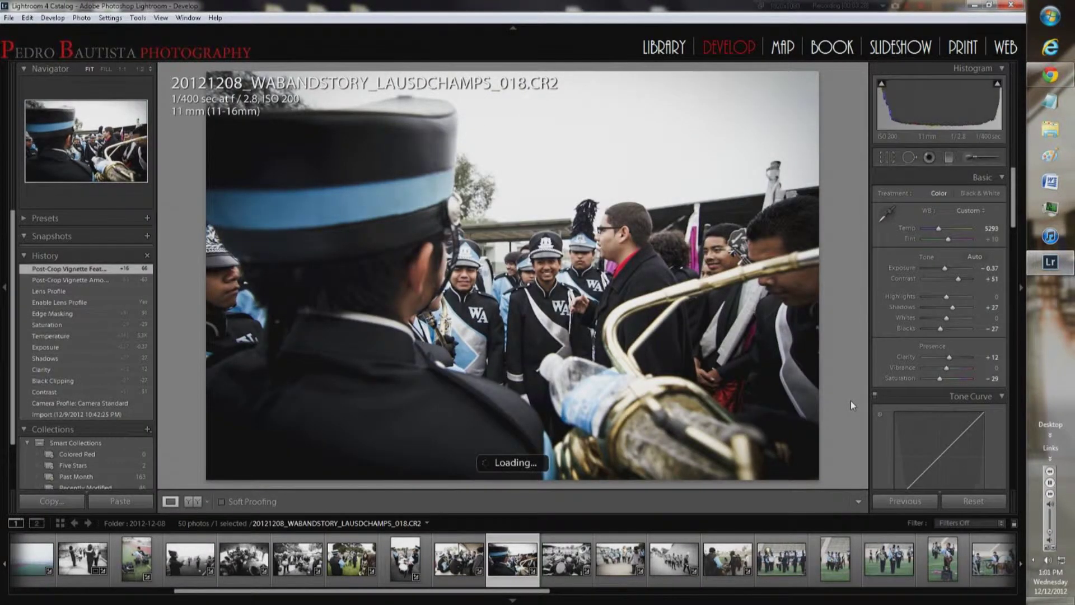
pyautogui.press('Right')
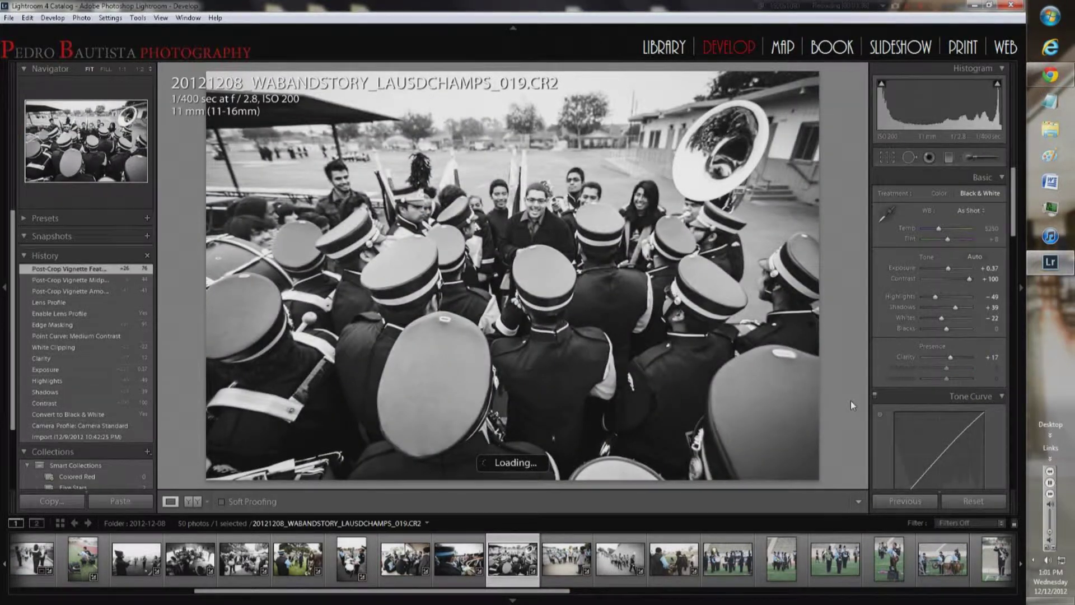
pyautogui.press('Right')
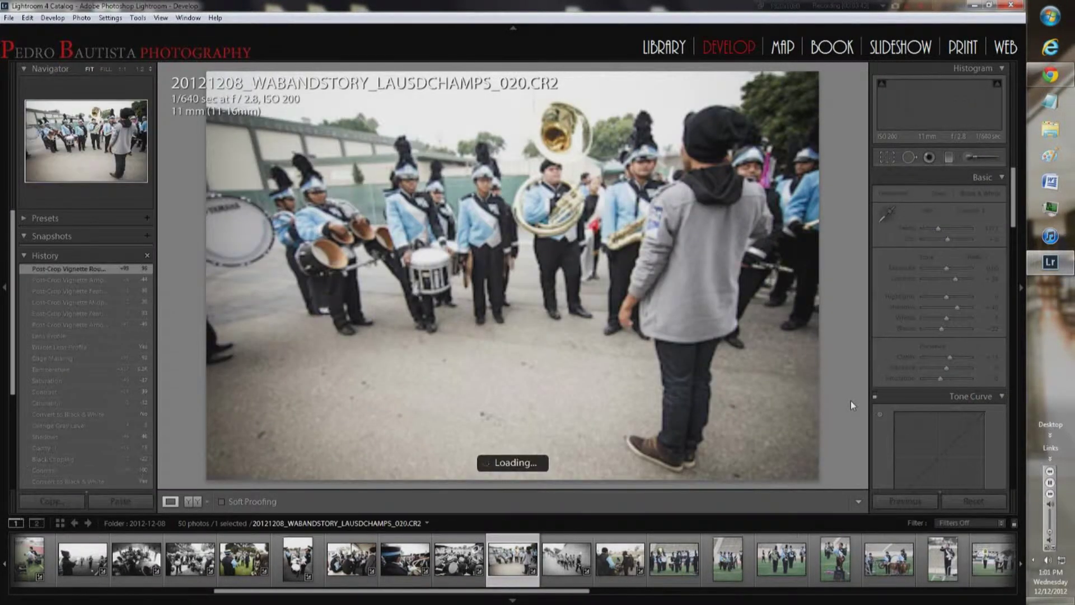
pyautogui.press('Right')
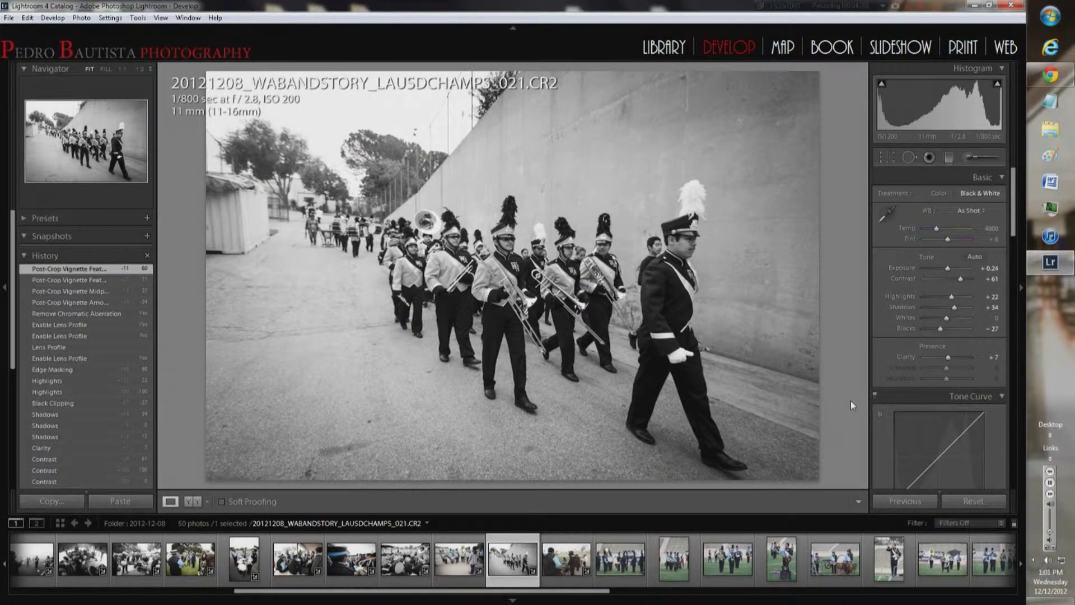
pyautogui.press('Right')
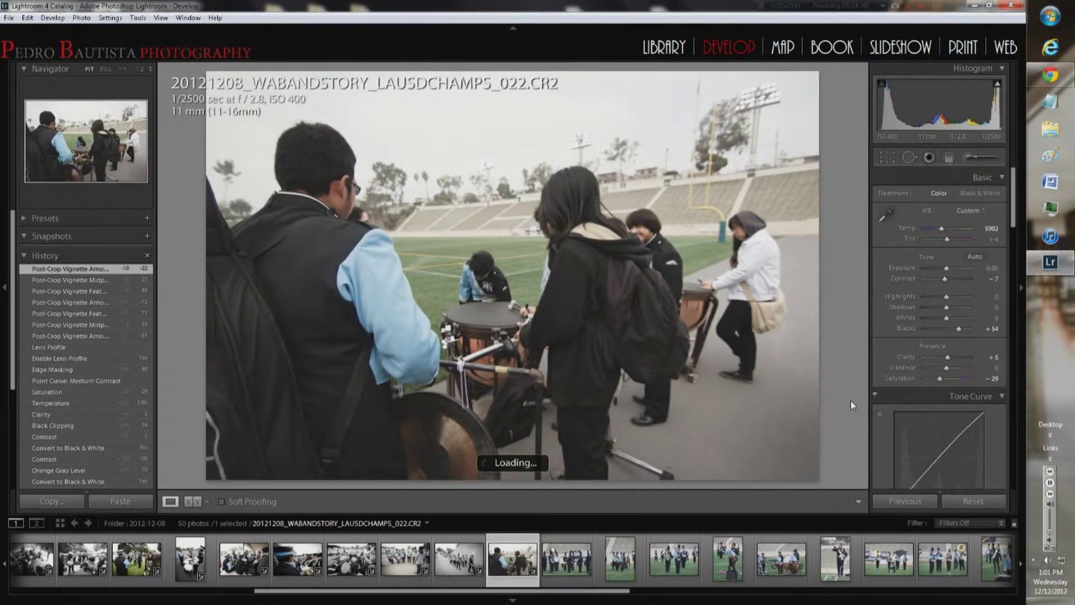
pyautogui.press('Right')
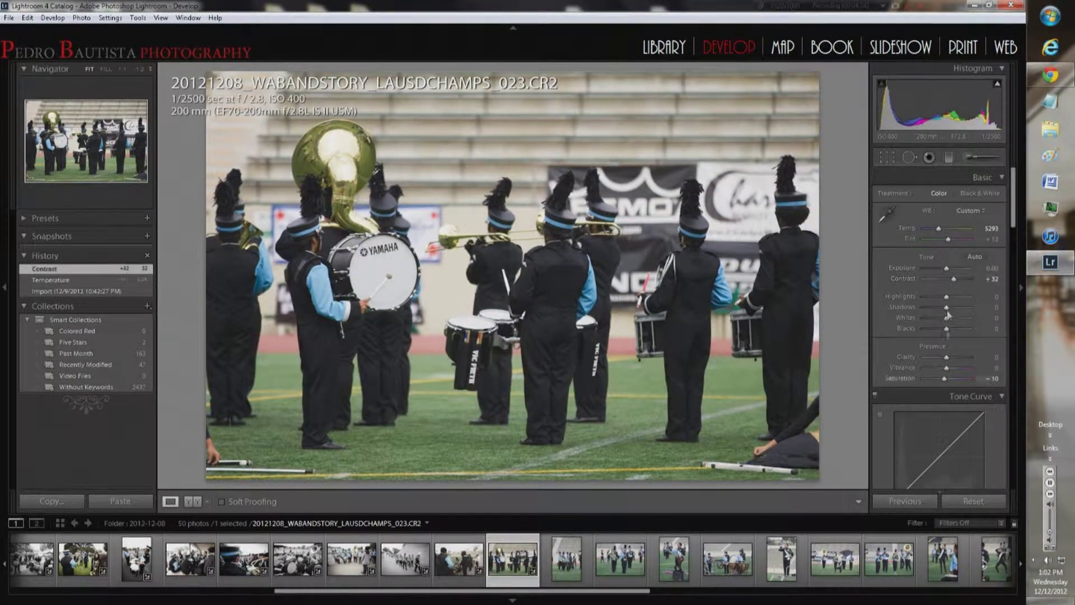
# - Brighten photo 023 to exposure +0.37 and adjust its shadows, blacks and clarity
pyautogui.scroll(-10, 948, 423)
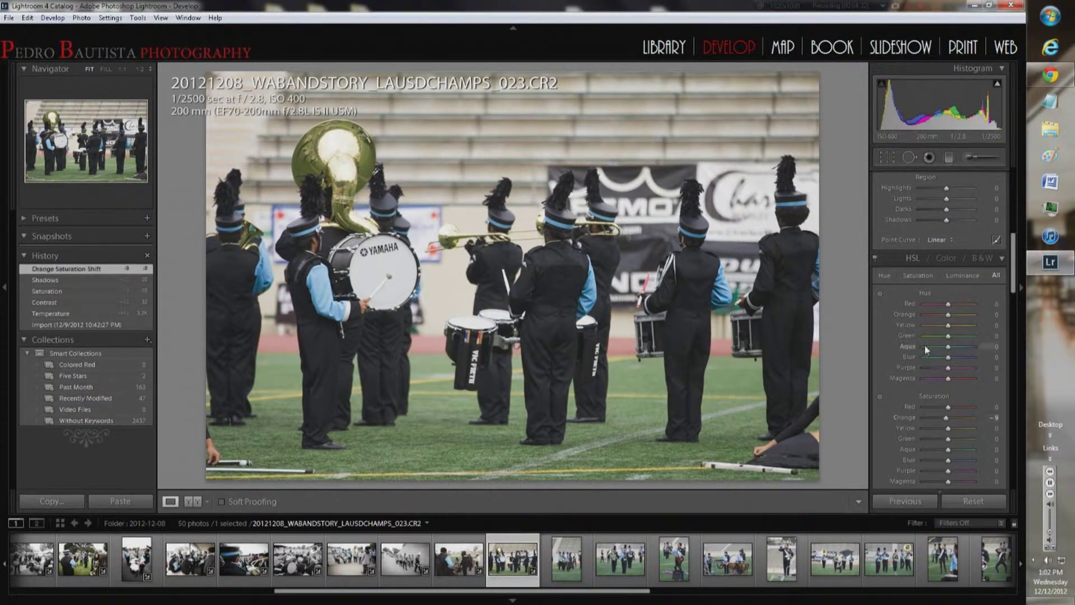
pyautogui.scroll(10, 893, 307)
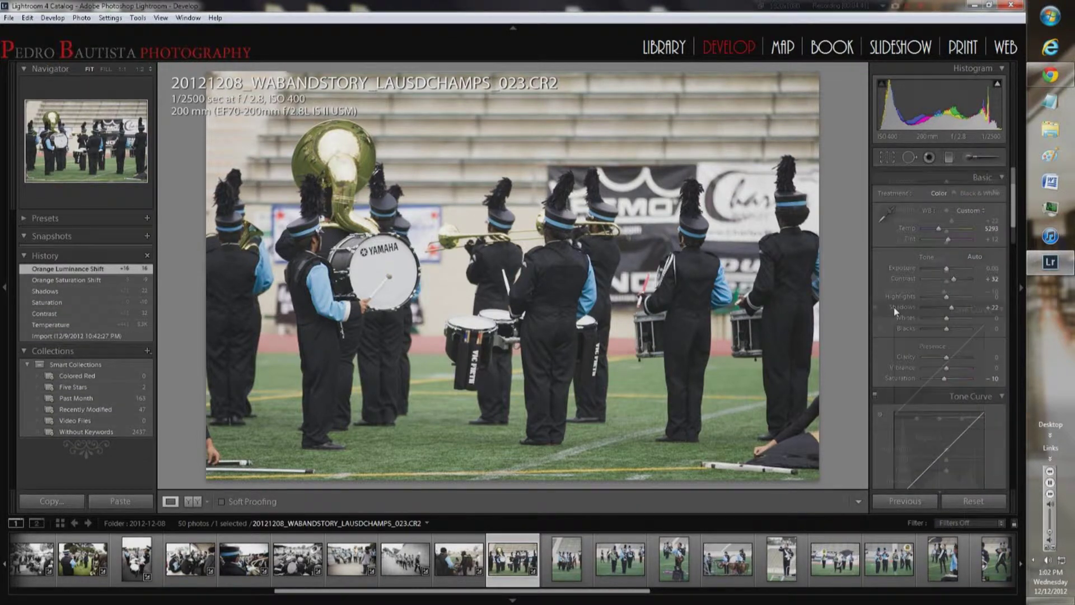
pyautogui.moveTo(946, 269); pyautogui.dragTo(950, 271)
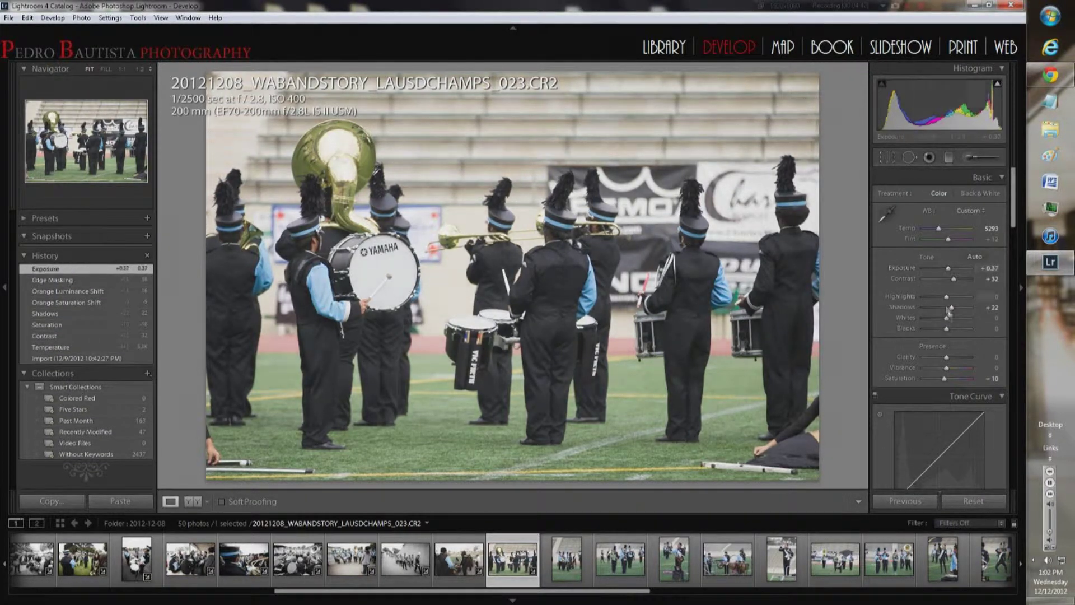
pyautogui.moveTo(943, 334)
pyautogui.mouseDown()
pyautogui.moveTo(933, 330)
pyautogui.moveTo(941, 357)
pyautogui.mouseUp()
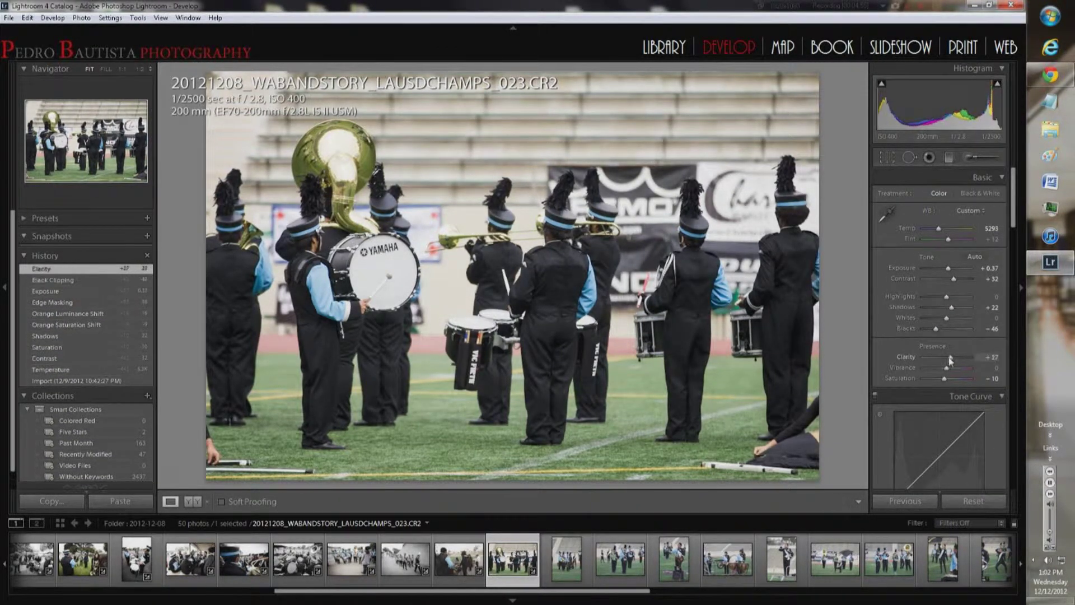
# - Enable lens profile corrections and set the vignette feather to 57
pyautogui.scroll(-5, 901, 306)
pyautogui.scroll(-5, 901, 305)
pyautogui.click(881, 263)
pyautogui.scroll(-3, 940, 329)
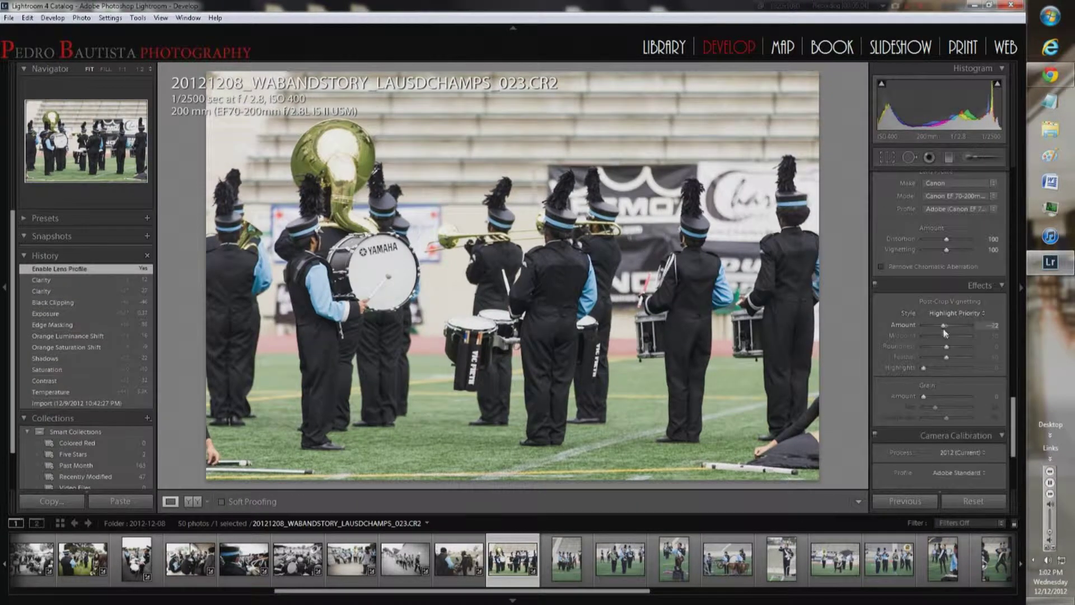
pyautogui.moveTo(946, 356); pyautogui.dragTo(950, 356)
pyautogui.scroll(-5, 896, 314)
# - Set the camera profile to Camera Standard
pyautogui.click(957, 307)
pyautogui.click(922, 382)
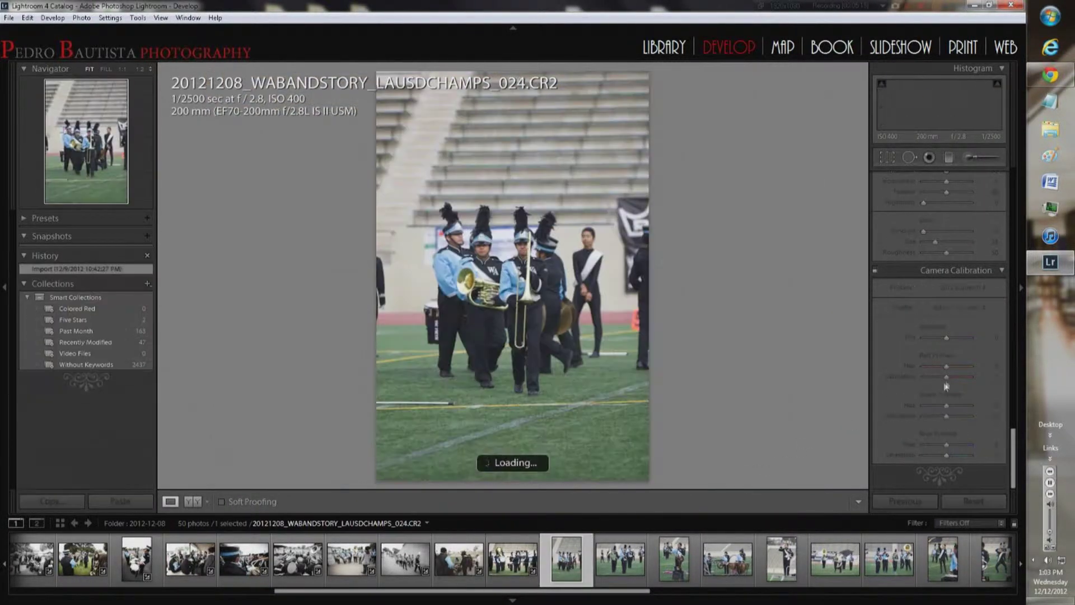
pyautogui.click(957, 307)
# - Move on to photo 024 and convert it to black and white
pyautogui.click(902, 381)
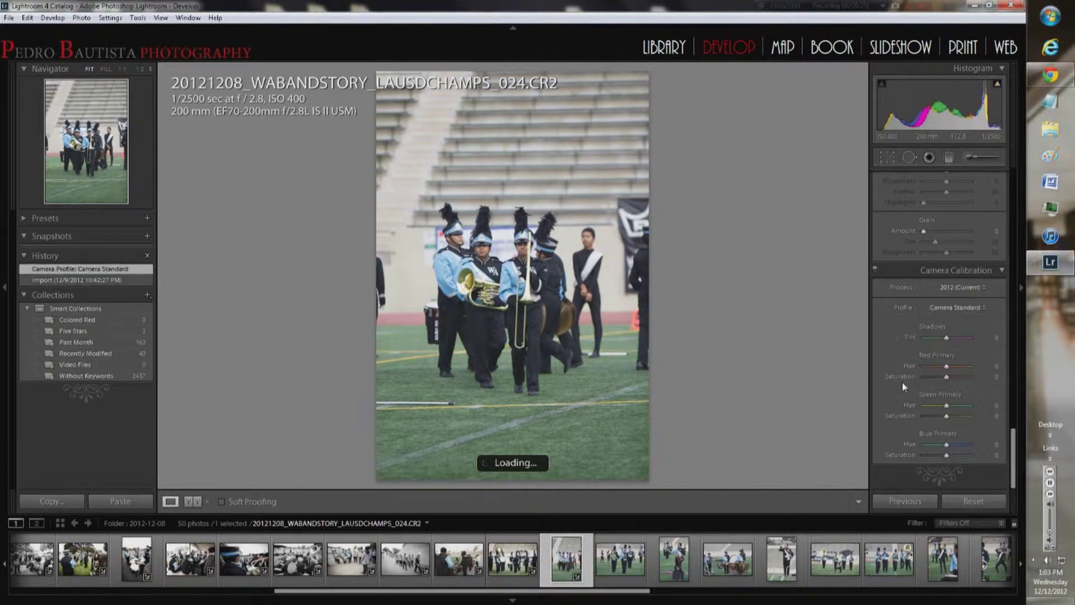
pyautogui.scroll(10, 902, 382)
pyautogui.scroll(-3, 898, 333)
pyautogui.press('v')
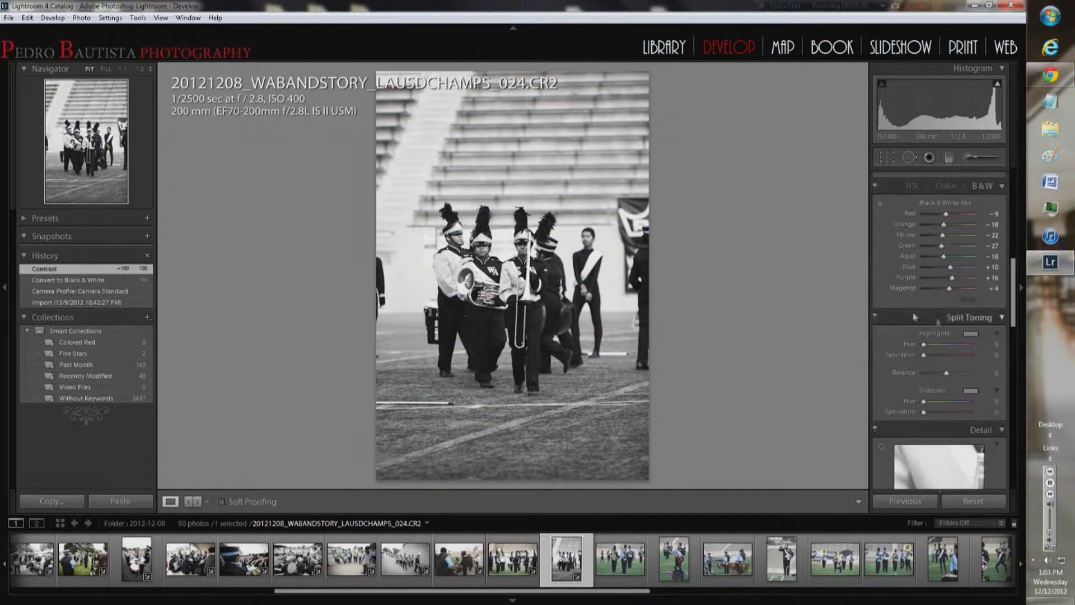
# - Raise contrast to +78 and shadows to +39, and set sharpening masking to 94
pyautogui.moveTo(952, 231); pyautogui.dragTo(950, 231)
pyautogui.scroll(5, 946, 252)
pyautogui.moveTo(975, 278)
pyautogui.mouseDown()
pyautogui.moveTo(964, 278)
pyautogui.moveTo(944, 328)
pyautogui.moveTo(949, 355)
pyautogui.mouseUp()
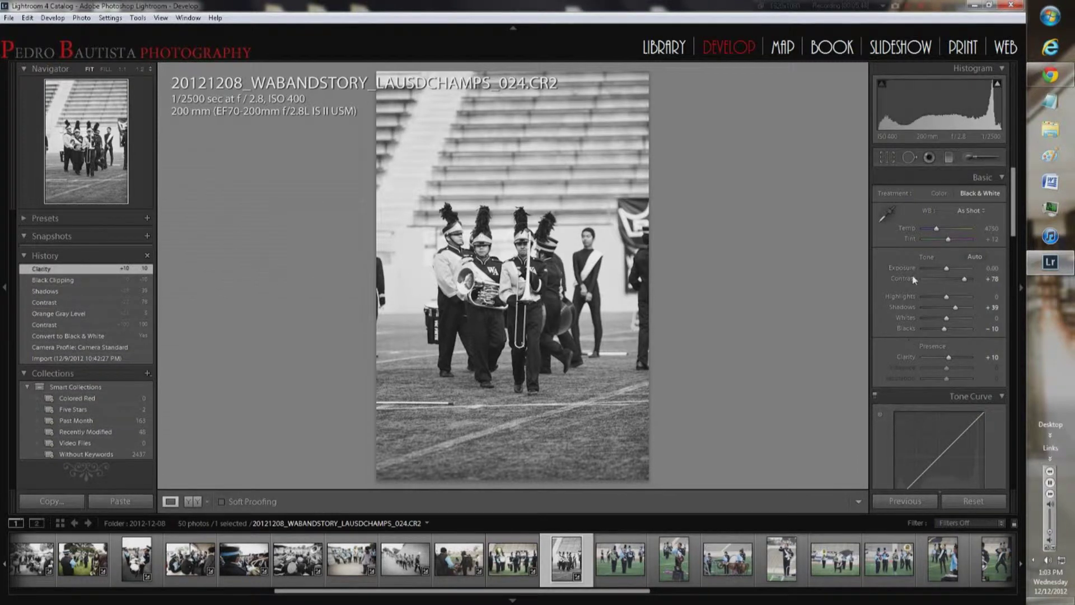
pyautogui.scroll(-10, 905, 290)
pyautogui.moveTo(923, 426); pyautogui.dragTo(970, 425)
pyautogui.keyDown('alt'); pyautogui.click(967, 426); pyautogui.keyUp('alt')
# - Enable lens profile corrections, add a −27 post-crop vignette, then open photo 025
pyautogui.scroll(-5, 941, 336)
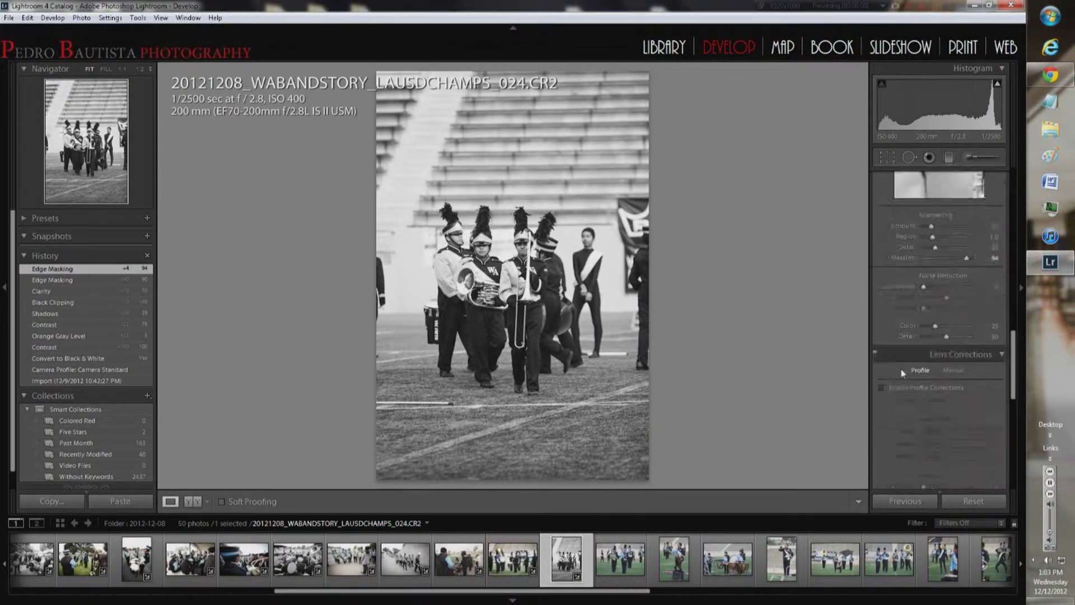
pyautogui.click(881, 303)
pyautogui.scroll(-3, 926, 433)
pyautogui.moveTo(947, 404)
pyautogui.mouseDown()
pyautogui.moveTo(964, 430)
pyautogui.moveTo(952, 436)
pyautogui.moveTo(967, 425)
pyautogui.mouseUp()
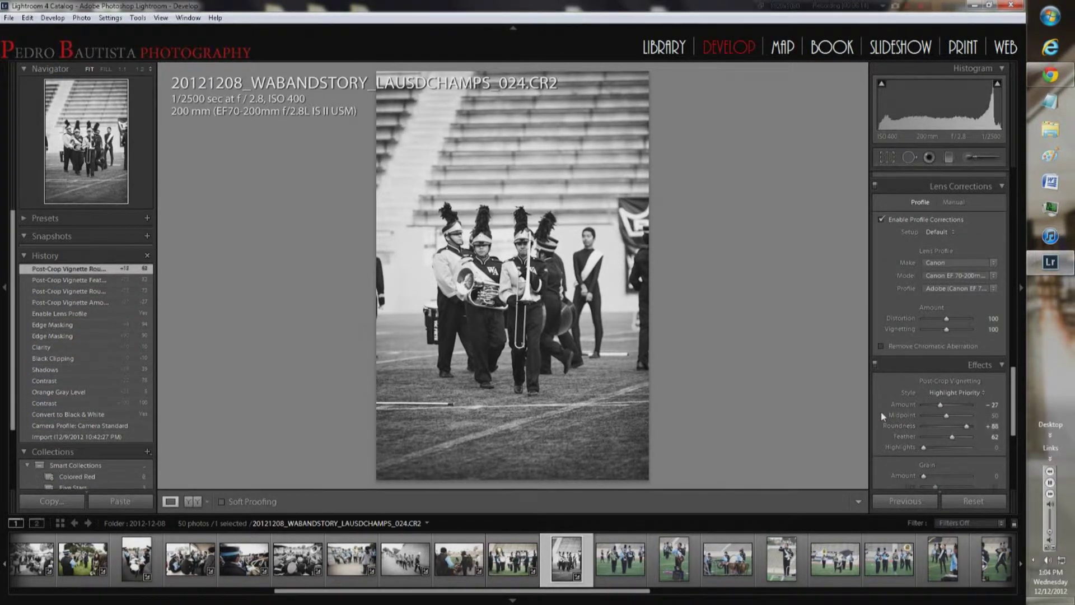
pyautogui.press('Right')
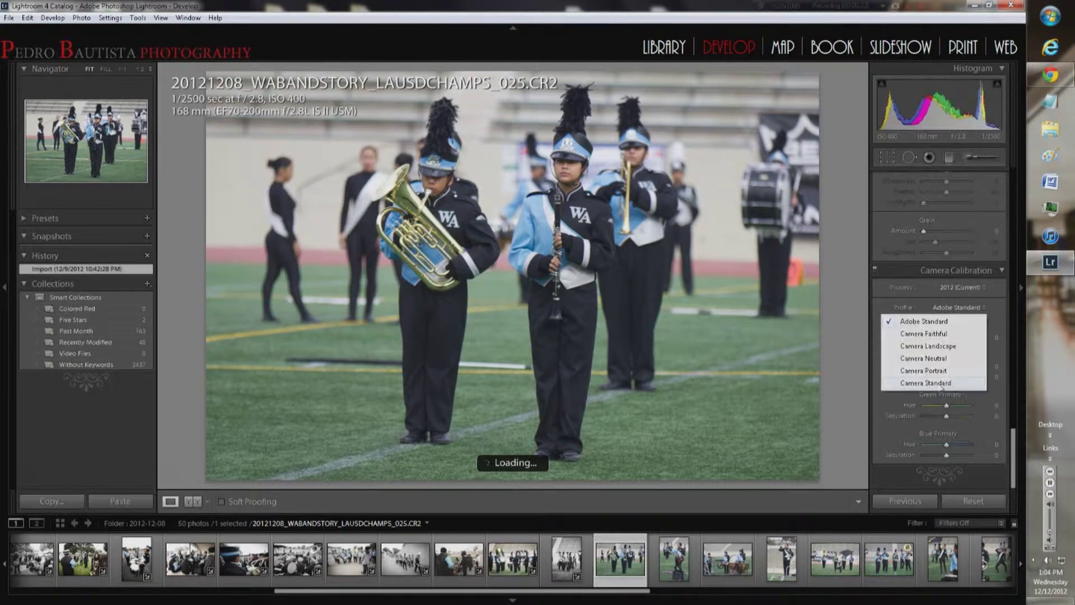
# - Boost contrast and shadows, warm temperature to 5171, set saturation −29 and vibrance +12
pyautogui.moveTo(946, 279); pyautogui.dragTo(954, 307)
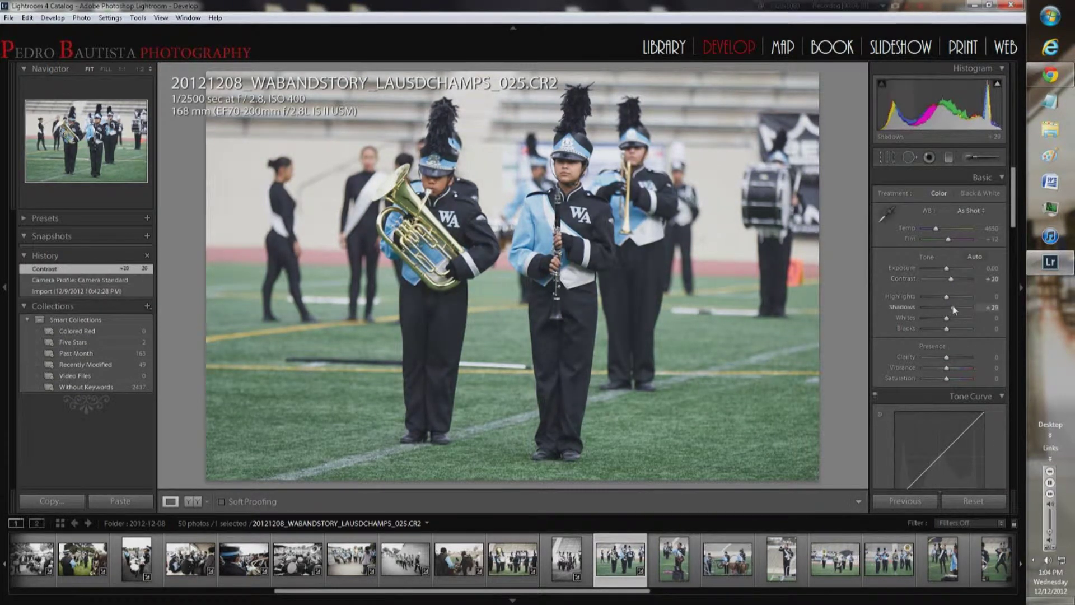
pyautogui.moveTo(940, 234); pyautogui.dragTo(939, 234)
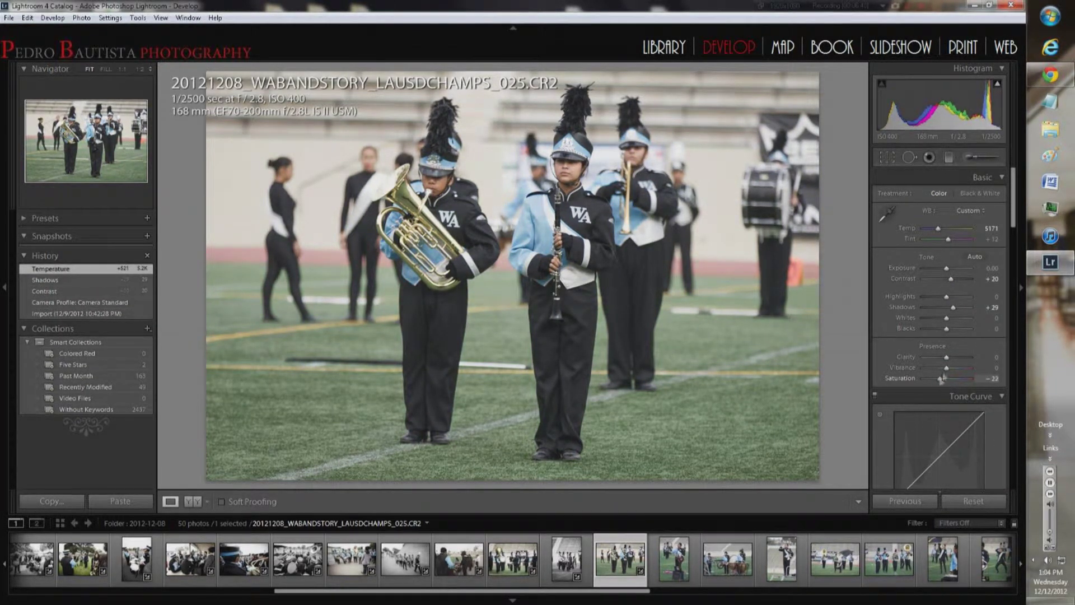
pyautogui.moveTo(939, 383); pyautogui.dragTo(939, 382)
pyautogui.moveTo(946, 367); pyautogui.dragTo(950, 368)
# - In HSL, set orange saturation −7, orange luminance +16 and blue saturation +7
pyautogui.scroll(-8, 948, 334)
pyautogui.moveTo(948, 331); pyautogui.dragTo(946, 330)
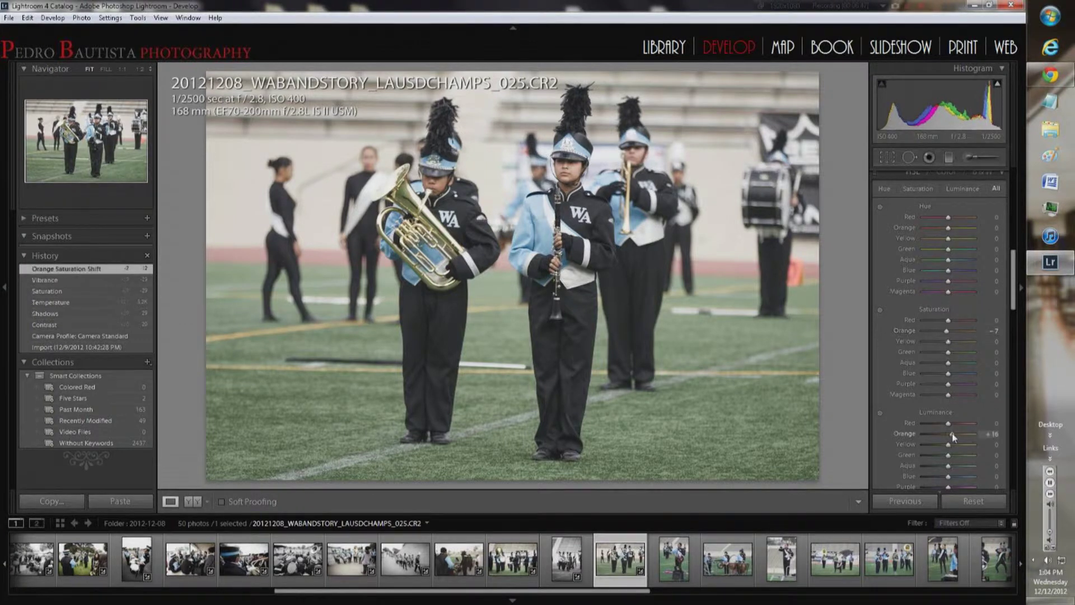
pyautogui.moveTo(948, 433); pyautogui.dragTo(951, 433)
pyautogui.moveTo(948, 373); pyautogui.dragTo(951, 361)
# - Raise exposure to +0.12 and lift shadows to +32
pyautogui.scroll(10, 899, 354)
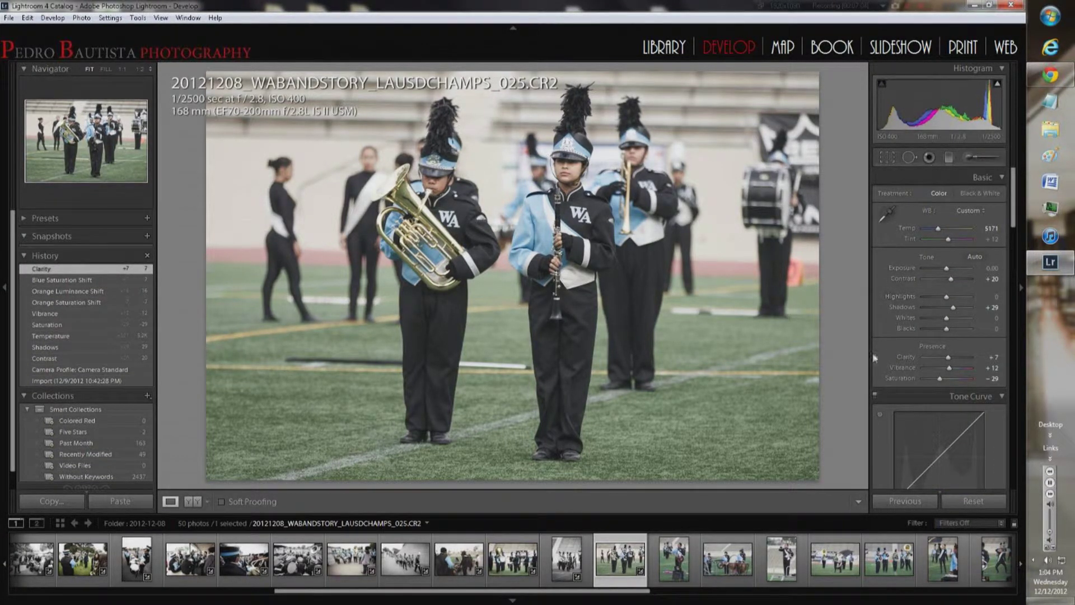
pyautogui.moveTo(902, 268); pyautogui.dragTo(905, 267)
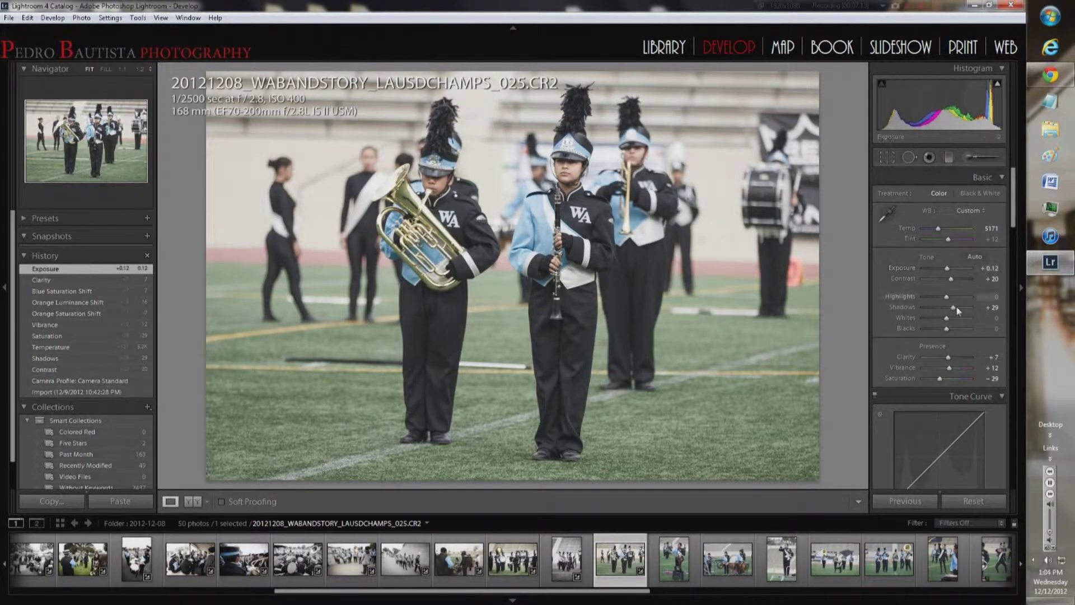
pyautogui.moveTo(878, 307); pyautogui.dragTo(883, 320)
# - Enable lens profile corrections, add a feathered −37 vignette, then open photo 026
pyautogui.scroll(-5, 902, 326)
pyautogui.scroll(-5, 902, 327)
pyautogui.scroll(-3, 902, 327)
pyautogui.click(882, 226)
pyautogui.moveTo(946, 412); pyautogui.dragTo(939, 414)
pyautogui.moveTo(946, 444)
pyautogui.mouseDown()
pyautogui.moveTo(957, 443)
pyautogui.moveTo(943, 433)
pyautogui.moveTo(963, 444)
pyautogui.moveTo(940, 414)
pyautogui.mouseUp()
pyautogui.press('Right')
pyautogui.scroll(-5, 941, 336)
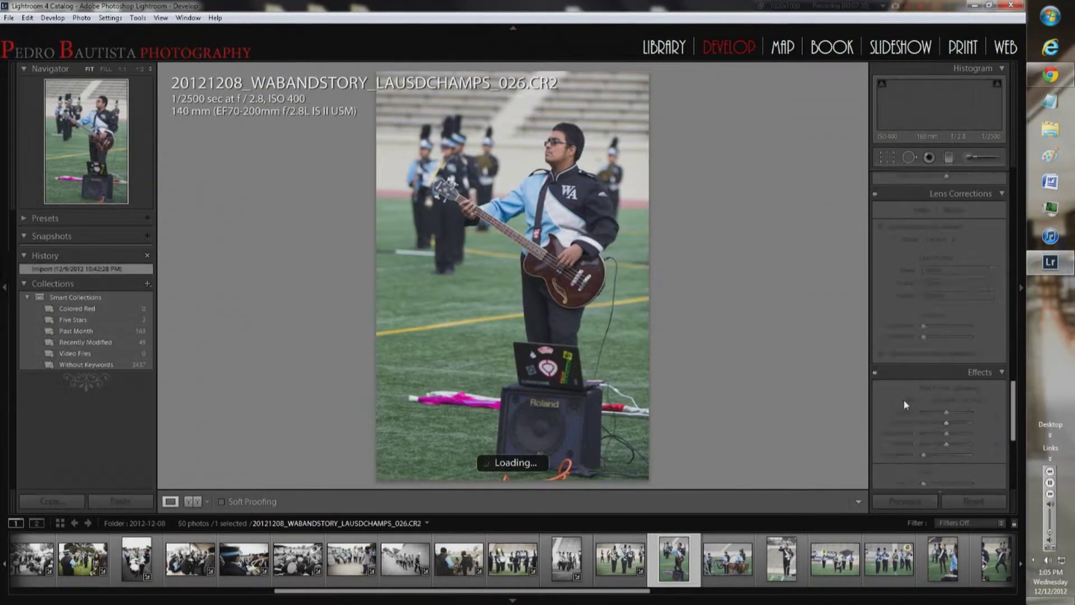
# - Apply the Camera Standard camera profile to photo 026
pyautogui.click(957, 307)
pyautogui.click(911, 387)
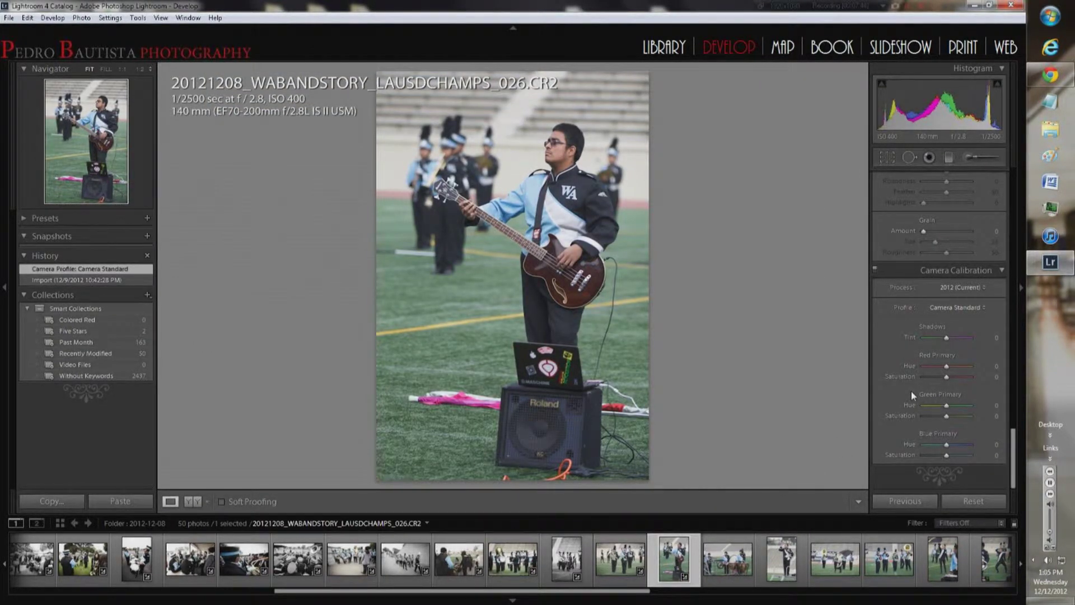
pyautogui.scroll(10, 911, 391)
# - Set temperature to about 4805, saturation −34 and vibrance +10
pyautogui.moveTo(946, 278); pyautogui.dragTo(952, 278)
pyautogui.moveTo(938, 229); pyautogui.dragTo(937, 229)
pyautogui.moveTo(947, 378); pyautogui.dragTo(938, 379)
pyautogui.moveTo(946, 368); pyautogui.dragTo(952, 347)
# - Set contrast to +24, blacks to −15 and shadows to +17
pyautogui.scroll(-5, 949, 372)
pyautogui.scroll(-3, 954, 422)
pyautogui.scroll(5, 952, 348)
pyautogui.moveTo(950, 278); pyautogui.dragTo(943, 329)
pyautogui.moveTo(947, 357); pyautogui.dragTo(955, 360)
pyautogui.moveTo(953, 309); pyautogui.dragTo(954, 310)
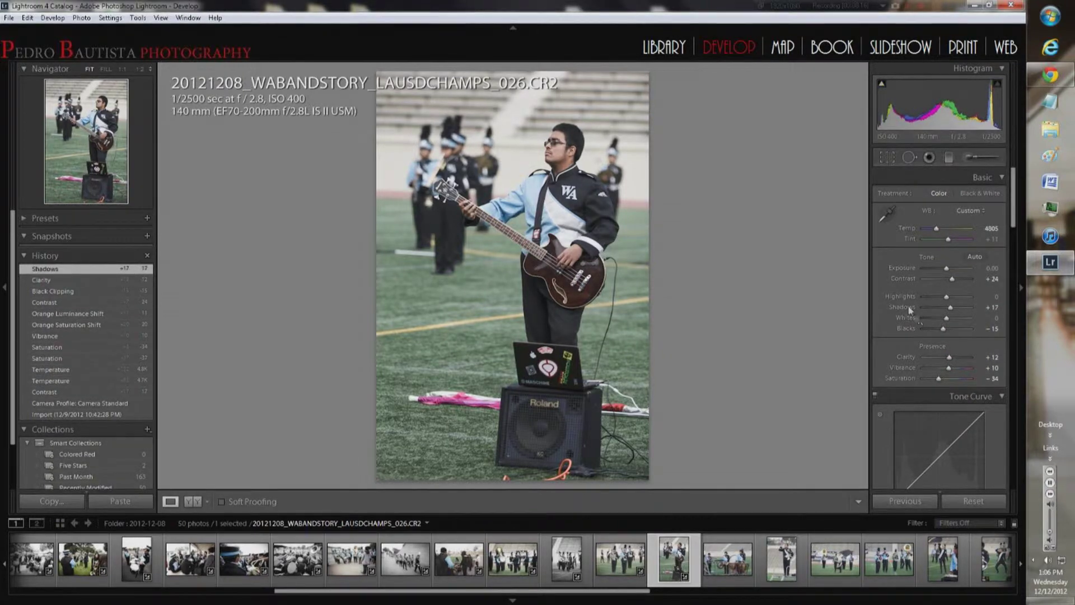
# - Set sharpening masking to 95, add a feathered −20 vignette, then open photo 027
pyautogui.scroll(-5, 952, 336)
pyautogui.moveTo(921, 358); pyautogui.dragTo(967, 358)
pyautogui.scroll(-5, 906, 474)
pyautogui.moveTo(942, 411)
pyautogui.mouseDown()
pyautogui.moveTo(958, 444)
pyautogui.moveTo(941, 433)
pyautogui.mouseUp()
pyautogui.moveTo(947, 422); pyautogui.dragTo(950, 422)
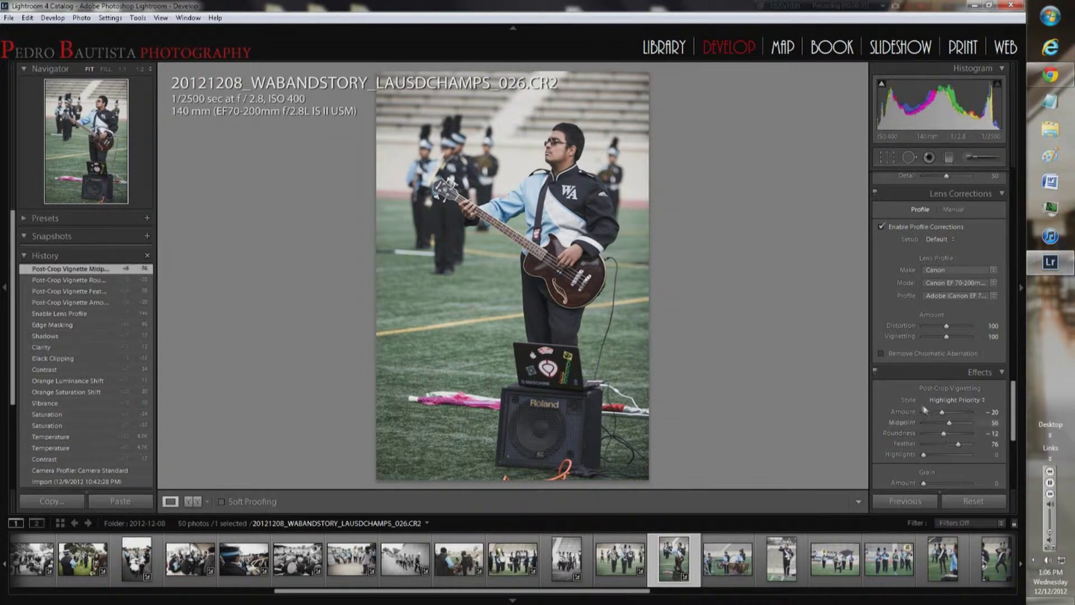
pyautogui.scroll(10, 924, 289)
pyautogui.scroll(-10, 891, 315)
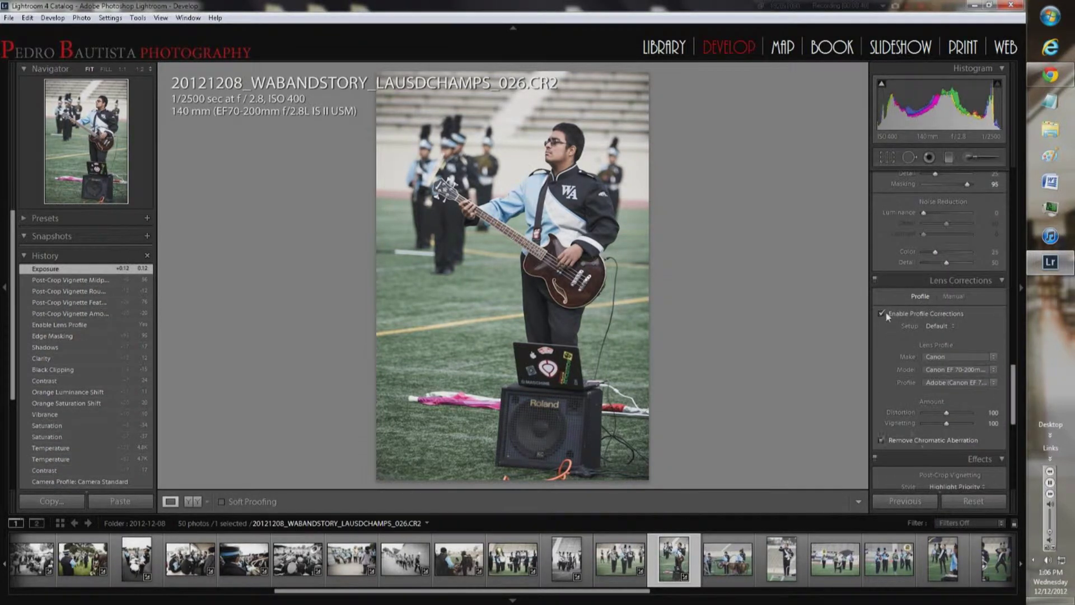
pyautogui.scroll(-5, 901, 324)
pyautogui.press('Right')
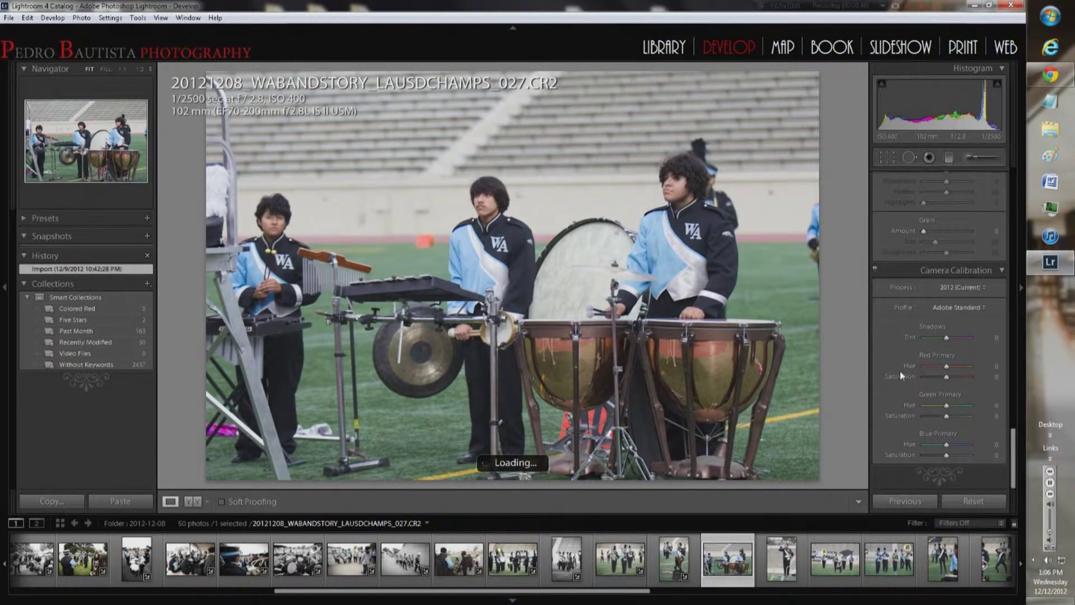
# - Try black and white on photo 027, then switch it back to colour
pyautogui.scroll(5, 899, 371)
pyautogui.scroll(5, 902, 360)
pyautogui.press('v')
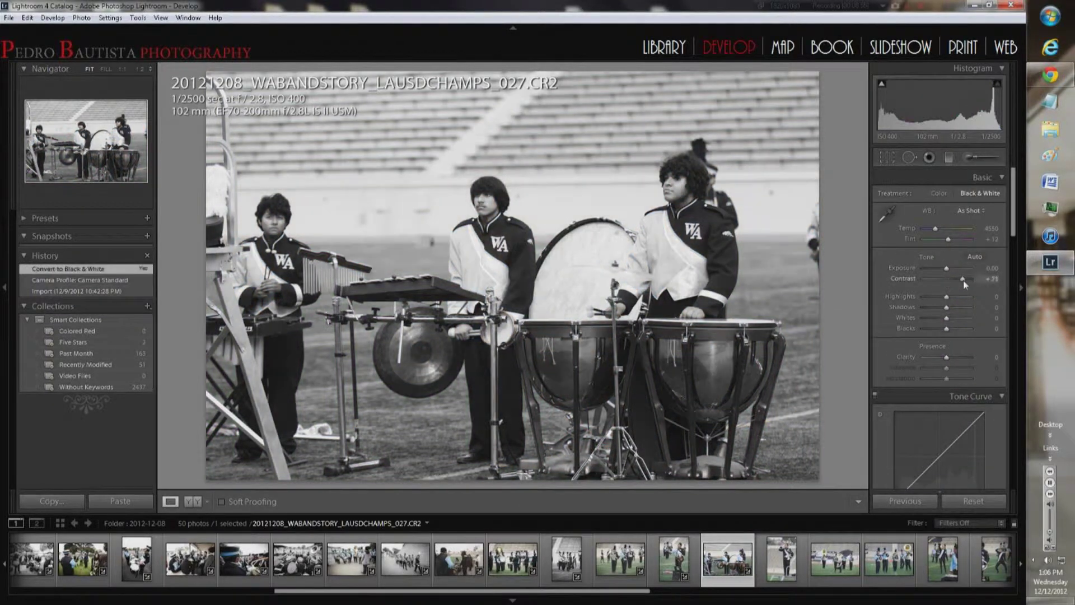
pyautogui.moveTo(946, 278); pyautogui.dragTo(963, 281)
pyautogui.click(938, 194)
# - Set temperature to about 5049, contrast +49, saturation −22 and vibrance −17
pyautogui.moveTo(935, 228); pyautogui.dragTo(938, 228)
pyautogui.moveTo(947, 378); pyautogui.dragTo(941, 378)
pyautogui.moveTo(963, 279); pyautogui.dragTo(957, 278)
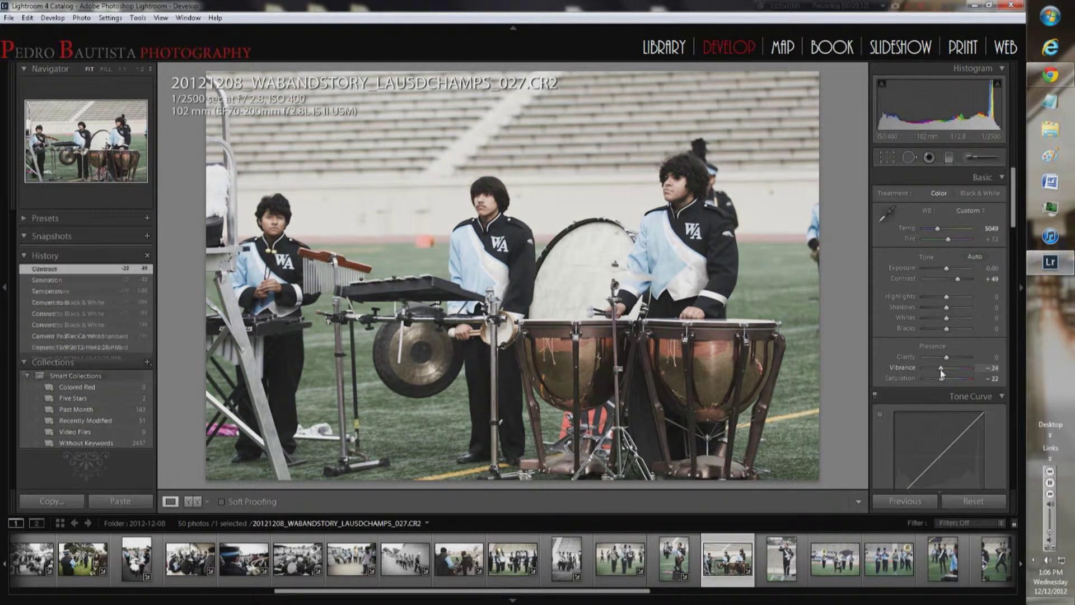
pyautogui.moveTo(939, 368); pyautogui.dragTo(943, 368)
# - Enable lens profile corrections, add a −24 vignette, then open photo 028
pyautogui.scroll(-5, 890, 316)
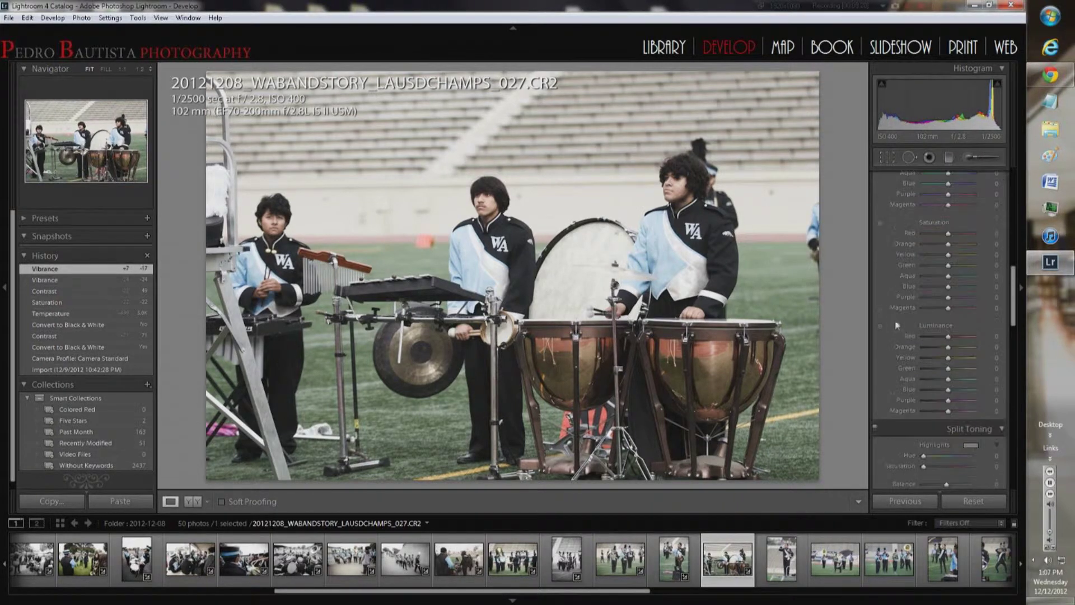
pyautogui.scroll(-3, 895, 315)
pyautogui.scroll(-3, 907, 312)
pyautogui.click(881, 313)
pyautogui.scroll(-3, 918, 364)
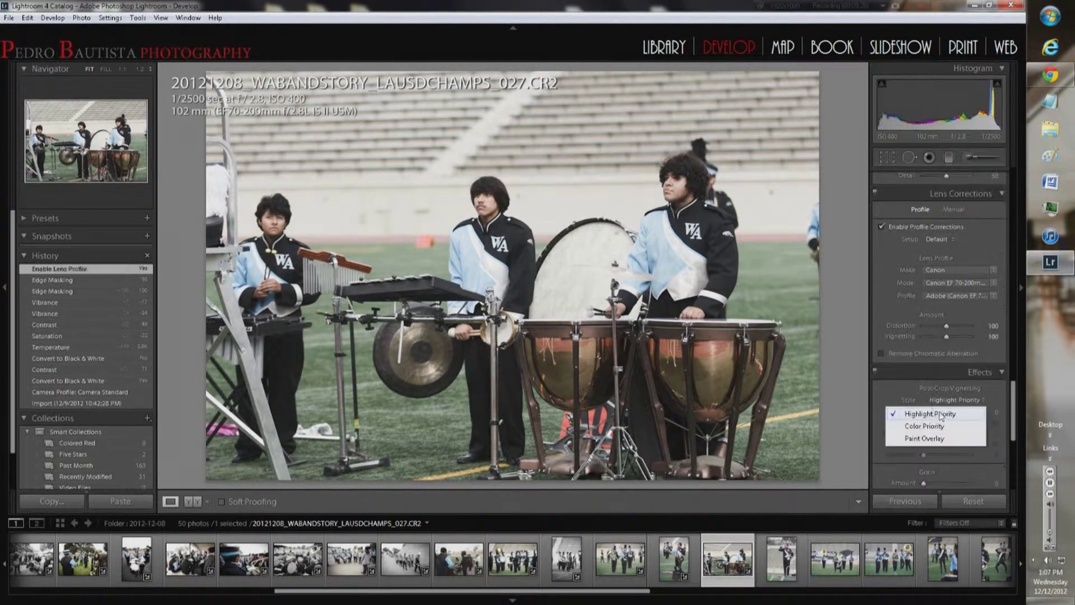
pyautogui.moveTo(946, 411); pyautogui.dragTo(936, 412)
pyautogui.scroll(-5, 916, 414)
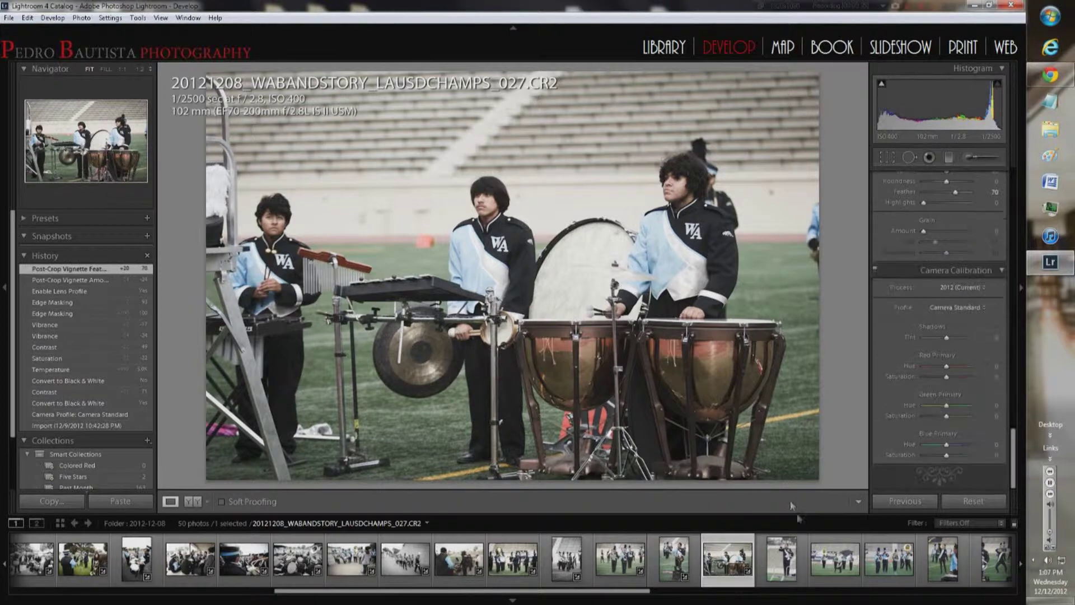
pyautogui.hotkey('ctrl', 'Right')
# - Apply the Camera Standard profile to photo 028 and convert it to black and white
pyautogui.click(957, 307)
pyautogui.click(920, 392)
pyautogui.scroll(10, 920, 392)
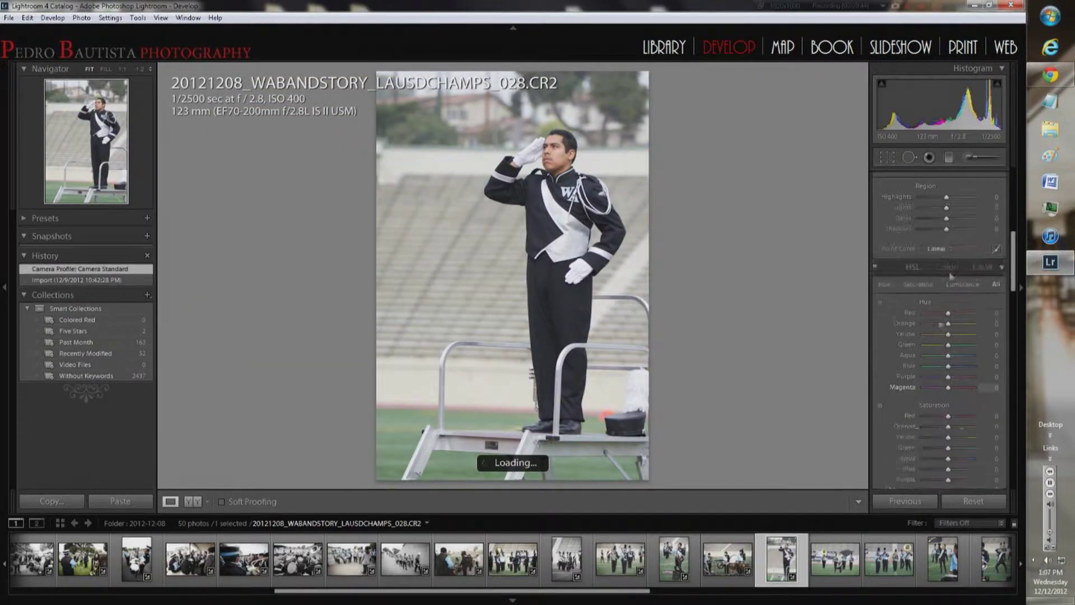
pyautogui.press('v')
# - Adjust the orange gray mix, set highlights −27, whites −32 and shadows +34
pyautogui.scroll(-5, 946, 336)
pyautogui.moveTo(946, 391); pyautogui.dragTo(940, 391)
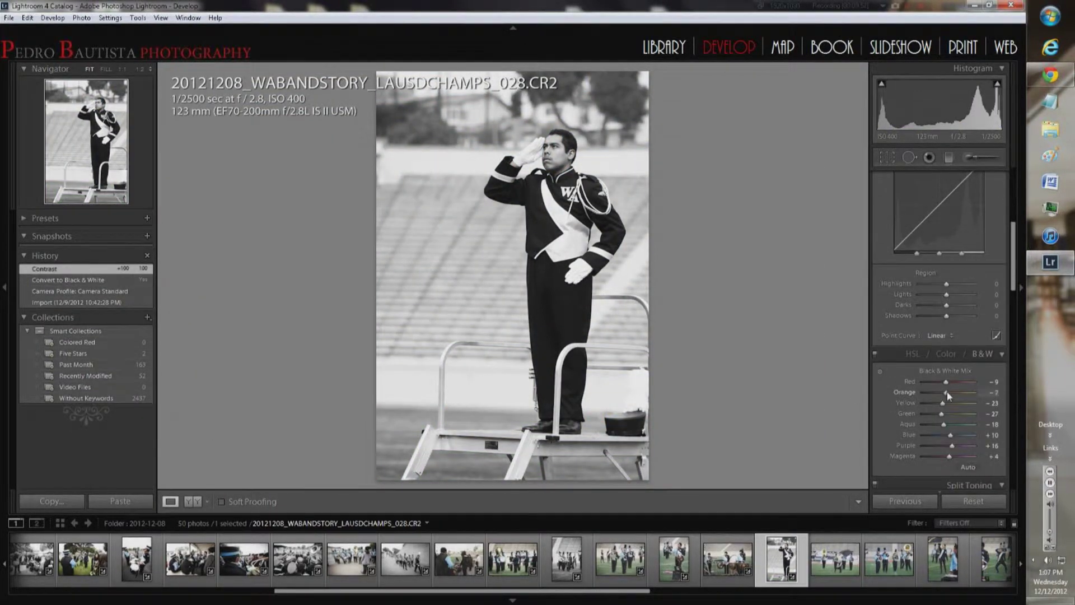
pyautogui.scroll(5, 946, 336)
pyautogui.moveTo(946, 317); pyautogui.dragTo(940, 297)
pyautogui.moveTo(946, 357); pyautogui.dragTo(954, 363)
pyautogui.moveTo(946, 307)
pyautogui.mouseDown()
pyautogui.moveTo(944, 329)
pyautogui.moveTo(969, 350)
pyautogui.mouseUp()
# - Enable lens profile corrections, add a −20 vignette, then open photo 029
pyautogui.scroll(-5, 915, 311)
pyautogui.click(906, 465)
pyautogui.scroll(-5, 924, 403)
pyautogui.moveTo(946, 404); pyautogui.dragTo(945, 409)
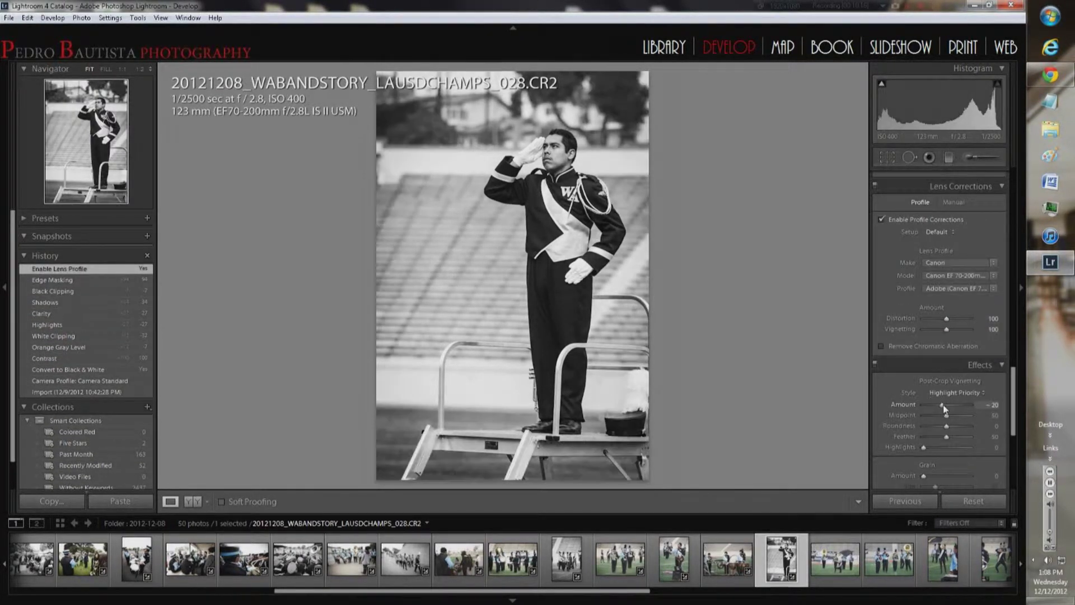
pyautogui.press('Right')
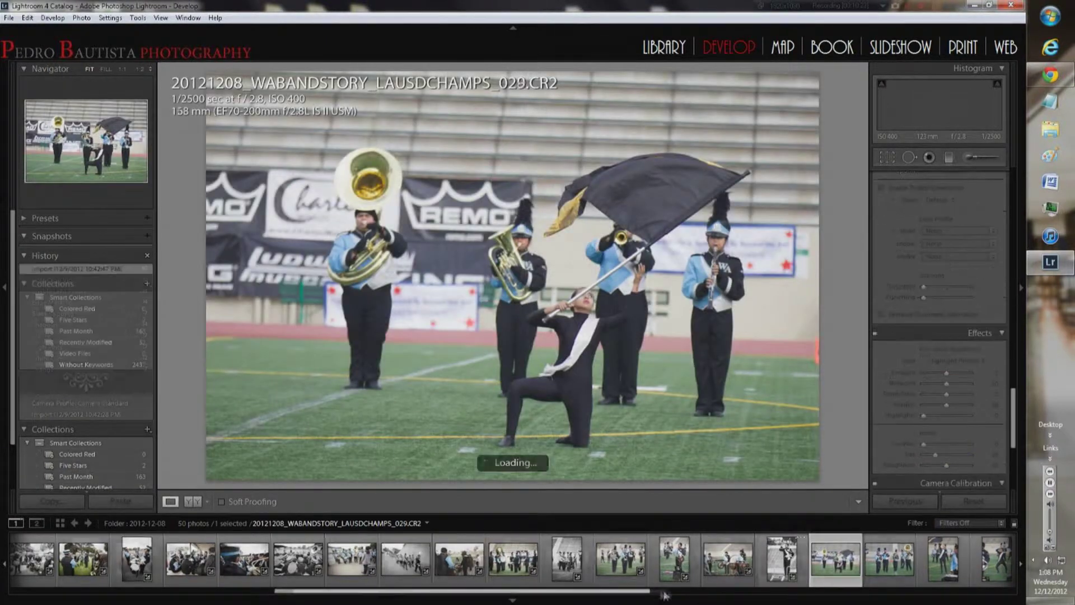
pyautogui.moveTo(649, 591); pyautogui.dragTo(781, 590)
pyautogui.scroll(10, 920, 345)
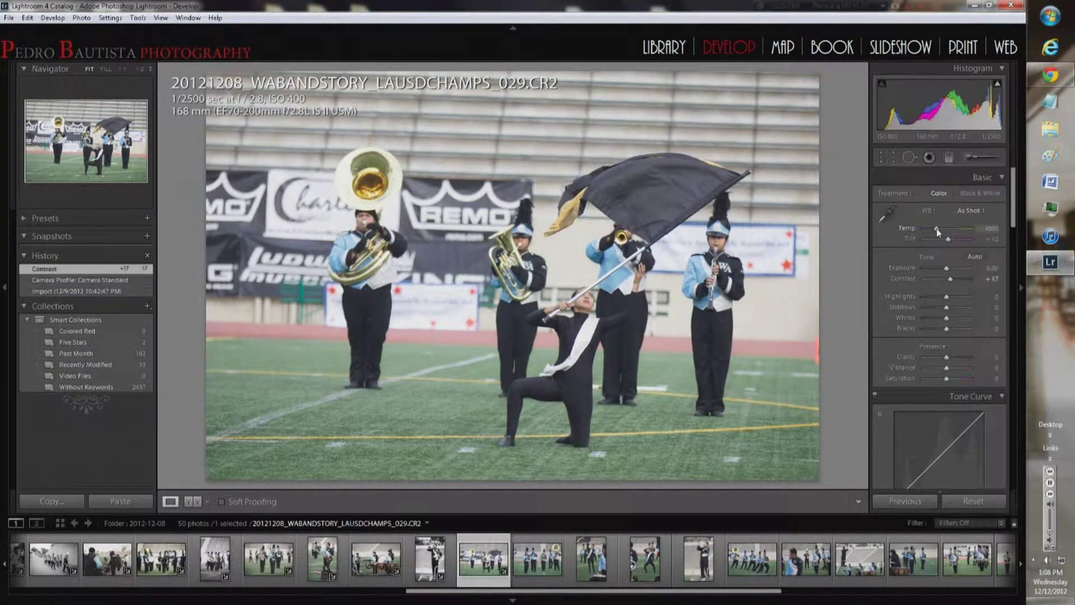
# - Warm white balance to about 5171, raise contrast to +24, drop saturation to −34, and mask sharpening
pyautogui.moveTo(938, 232); pyautogui.dragTo(940, 231)
pyautogui.moveTo(950, 279); pyautogui.dragTo(953, 281)
pyautogui.moveTo(946, 379); pyautogui.dragTo(930, 382)
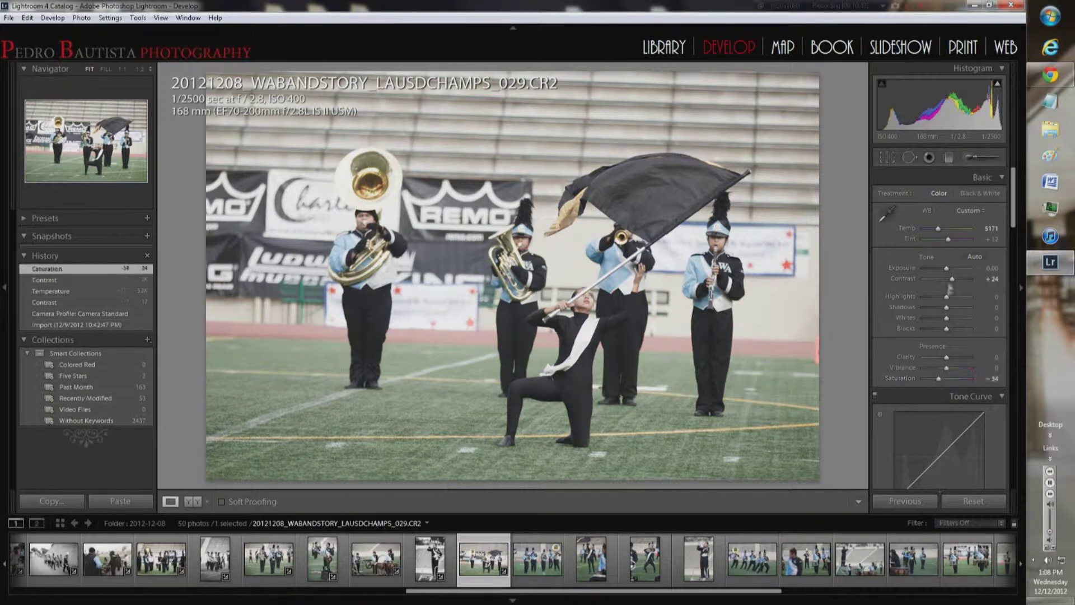
pyautogui.moveTo(952, 278); pyautogui.dragTo(953, 279)
pyautogui.scroll(-10, 924, 308)
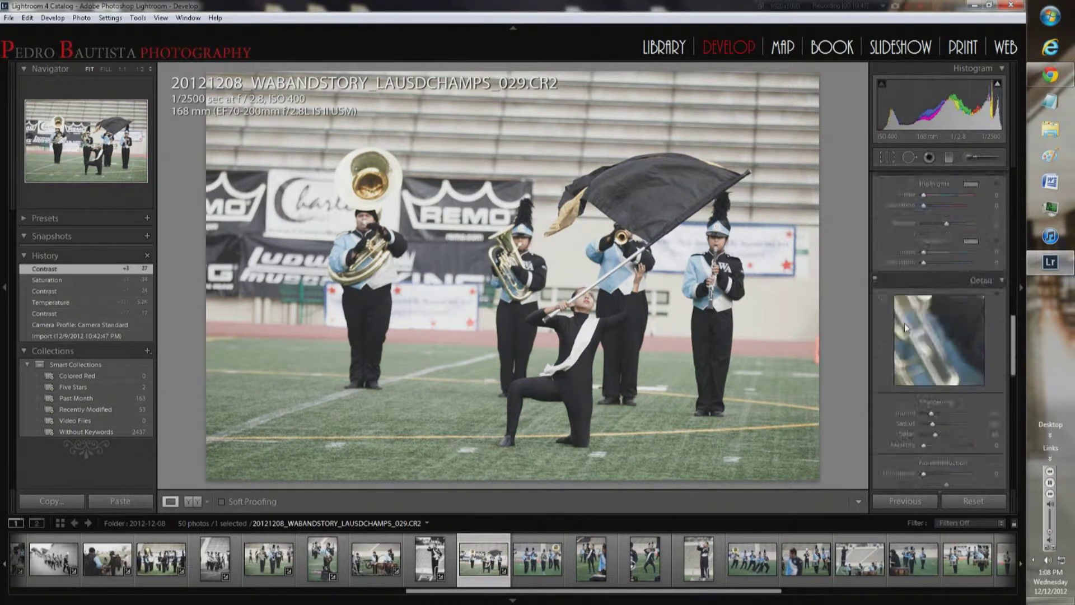
pyautogui.moveTo(941, 271); pyautogui.dragTo(965, 271)
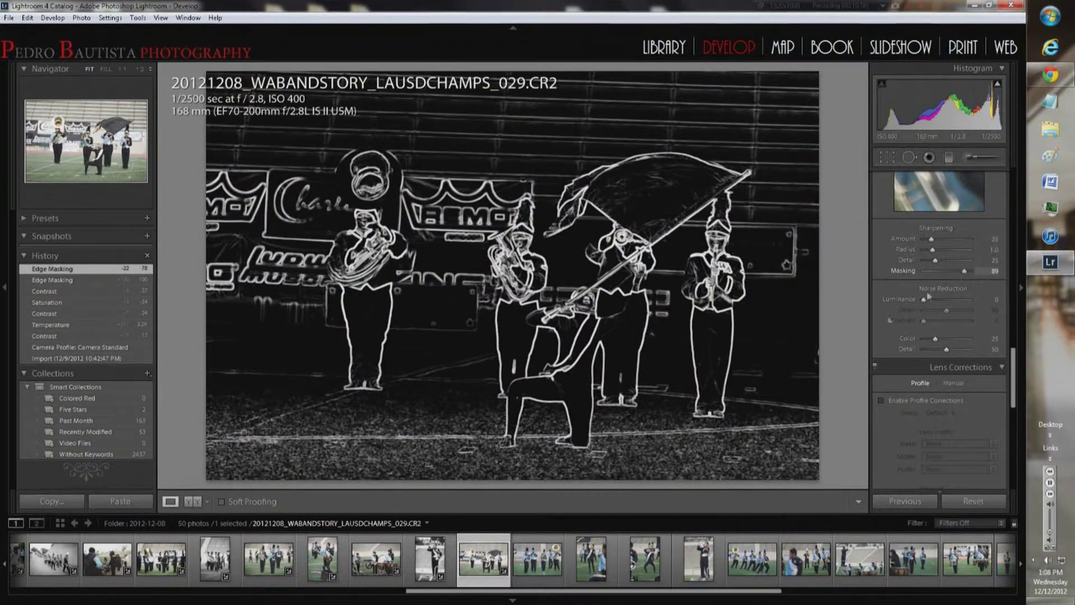
# - Enable lens profile corrections and set orange luminance to −2
pyautogui.click(894, 371)
pyautogui.scroll(10, 941, 364)
pyautogui.moveTo(948, 417); pyautogui.dragTo(954, 422)
pyautogui.scroll(-5, 930, 391)
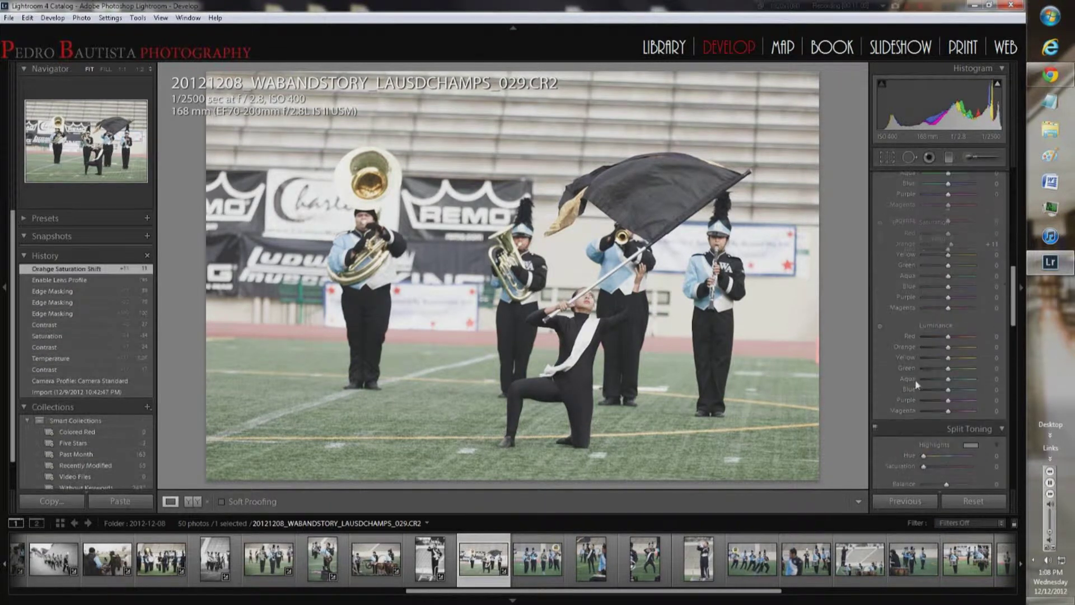
pyautogui.moveTo(949, 350); pyautogui.dragTo(948, 349)
pyautogui.moveTo(957, 271); pyautogui.dragTo(957, 271)
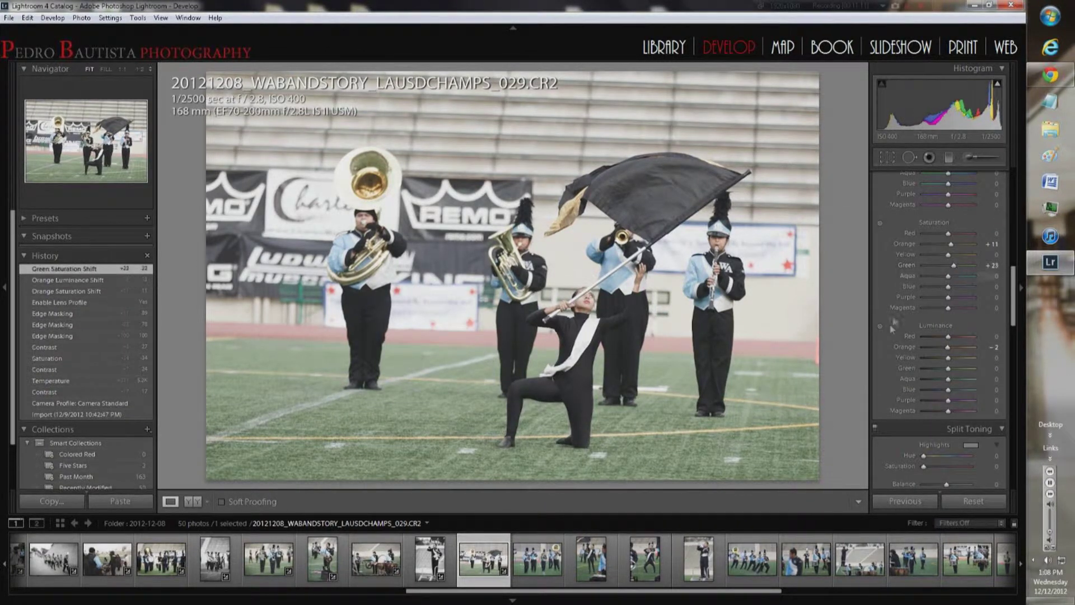
pyautogui.scroll(-5, 952, 336)
pyautogui.scroll(-5, 952, 336)
# - Open photo 030, switch it to Camera Standard, and warm the white balance to 4927
pyautogui.click(534, 567)
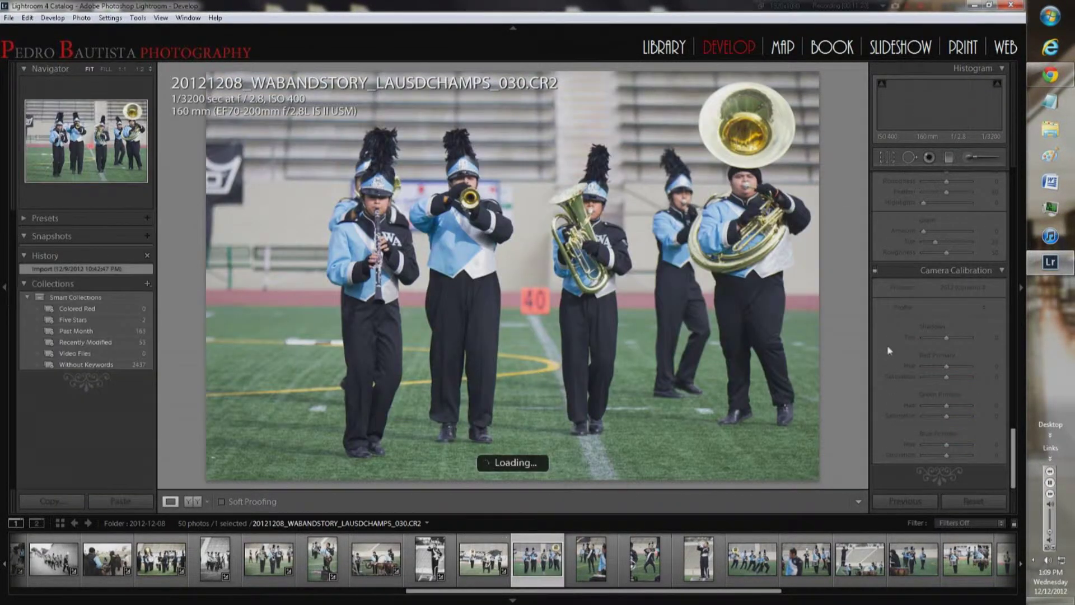
pyautogui.click(958, 307)
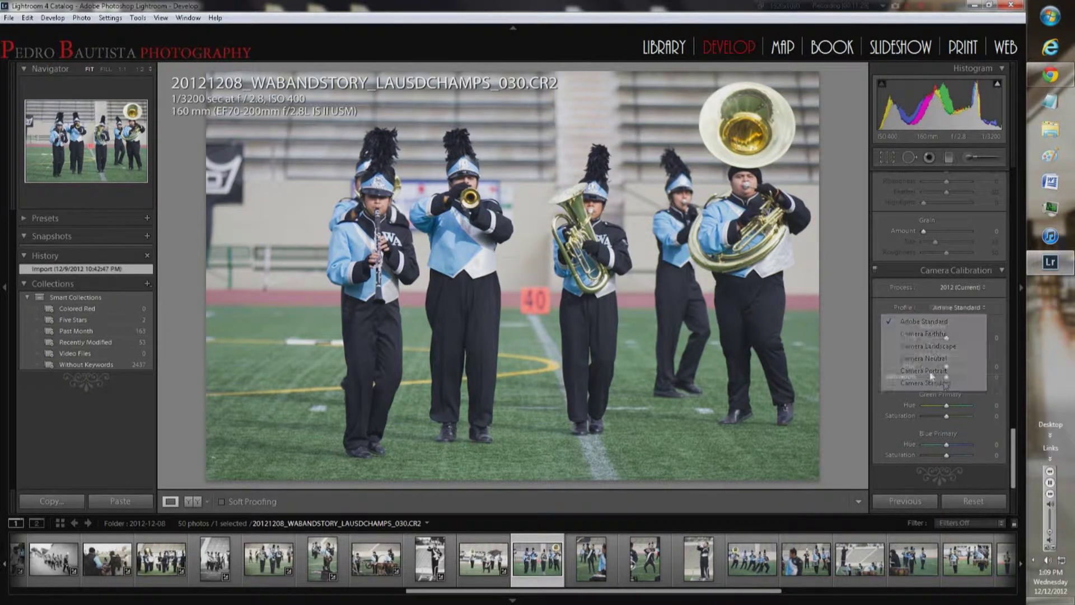
pyautogui.click(921, 385)
pyautogui.scroll(10, 936, 280)
pyautogui.click(936, 228)
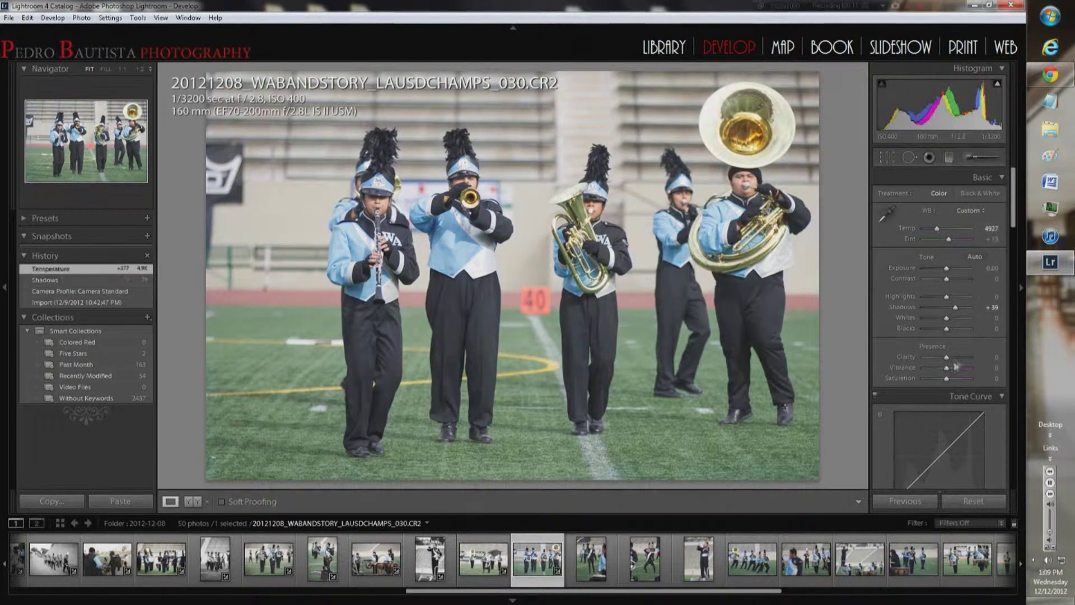
# - Lower saturation, cut orange saturation to −14, brighten oranges, and add clarity +12 and contrast
pyautogui.moveTo(946, 378); pyautogui.dragTo(936, 378)
pyautogui.scroll(-5, 941, 336)
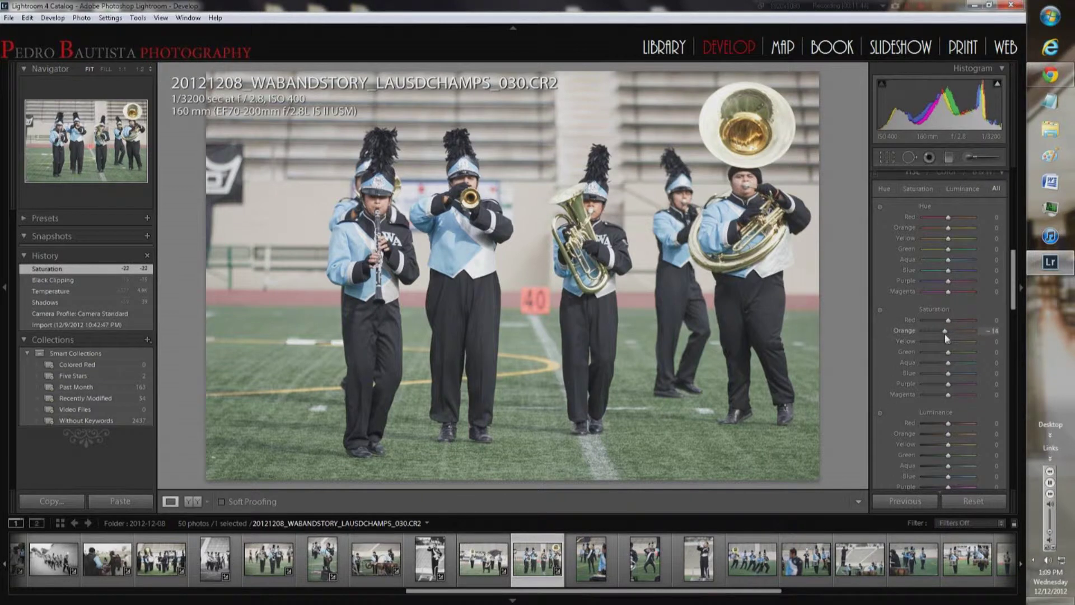
pyautogui.moveTo(948, 330); pyautogui.dragTo(945, 331)
pyautogui.moveTo(948, 434); pyautogui.dragTo(951, 433)
pyautogui.scroll(5, 922, 405)
pyautogui.moveTo(946, 356); pyautogui.dragTo(940, 329)
pyautogui.moveTo(946, 278); pyautogui.dragTo(950, 279)
# - Adjust sharpening masking and noise reduction, enable lens corrections, and advance to photo 031
pyautogui.scroll(-10, 946, 308)
pyautogui.moveTo(922, 358)
pyautogui.mouseDown()
pyautogui.moveTo(940, 358)
pyautogui.moveTo(932, 392)
pyautogui.moveTo(955, 443)
pyautogui.mouseUp()
pyautogui.scroll(-3, 929, 308)
pyautogui.click(882, 226)
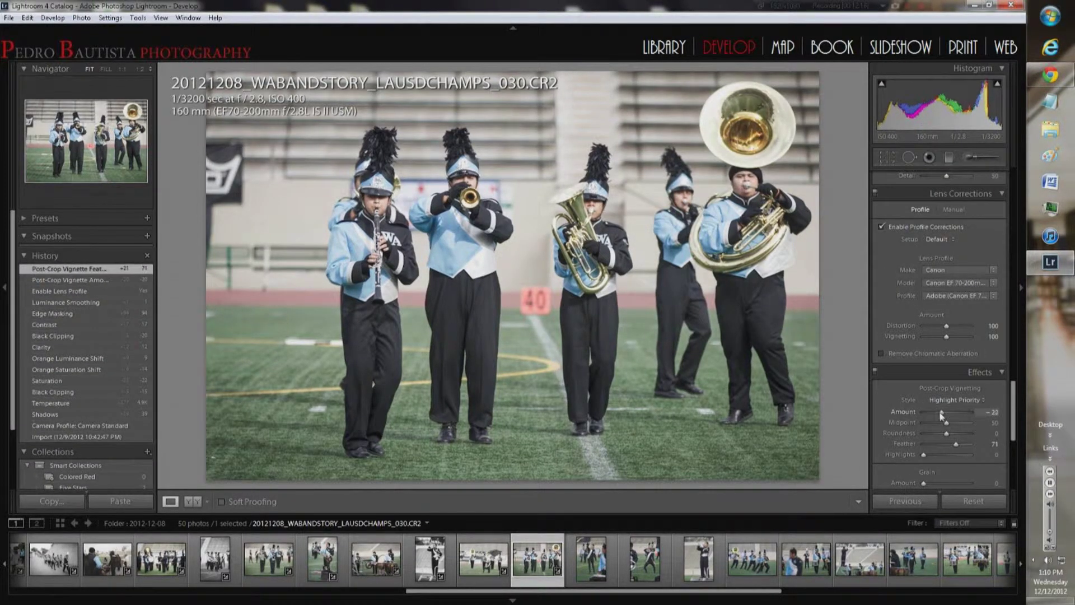
pyautogui.scroll(-5, 929, 437)
pyautogui.press('Right')
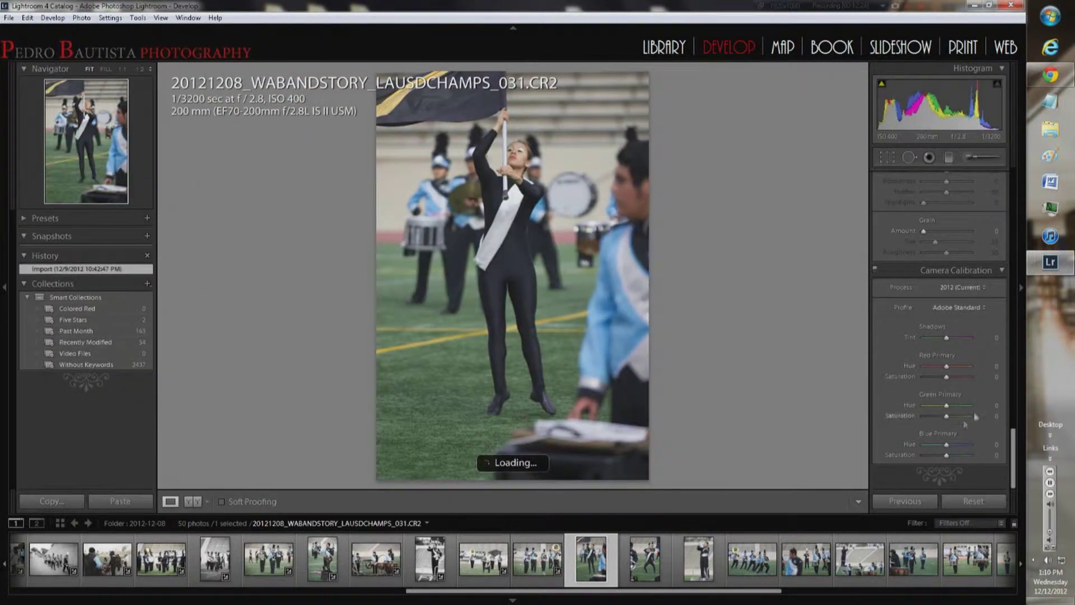
# - Give 031 Camera Standard, contrast +32, temperature 4927, saturation −10 and shadows +12
pyautogui.click(959, 308)
pyautogui.click(946, 374)
pyautogui.scroll(10, 926, 396)
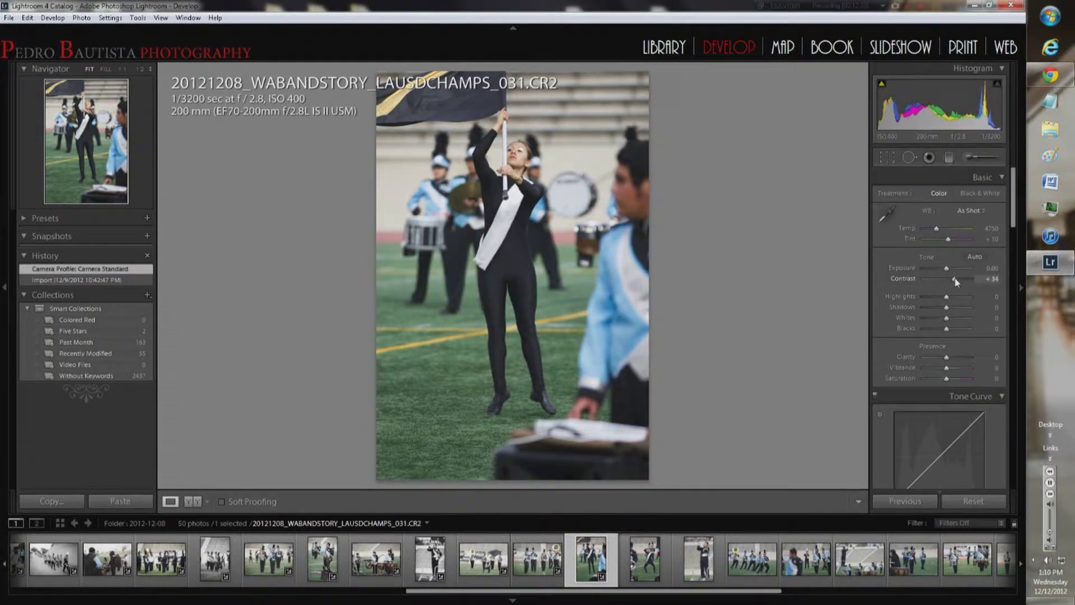
pyautogui.moveTo(956, 282); pyautogui.dragTo(953, 279)
pyautogui.moveTo(936, 229); pyautogui.dragTo(937, 228)
pyautogui.moveTo(948, 385); pyautogui.dragTo(949, 357)
pyautogui.moveTo(946, 307)
pyautogui.mouseDown()
pyautogui.moveTo(954, 310)
pyautogui.moveTo(947, 298)
pyautogui.mouseUp()
# - Adjust sharpening edge masking, enable lens profile corrections, and soften the vignette's feather and midpoint
pyautogui.scroll(-5, 941, 336)
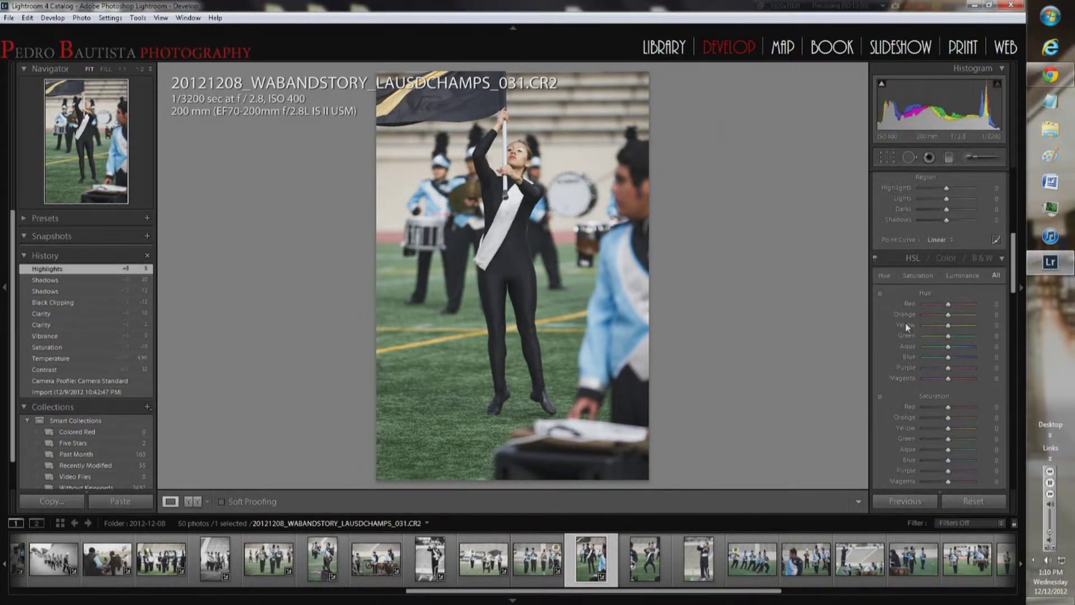
pyautogui.moveTo(946, 360); pyautogui.dragTo(951, 360)
pyautogui.scroll(-5, 940, 336)
pyautogui.click(882, 226)
pyautogui.moveTo(947, 444); pyautogui.dragTo(949, 422)
# - On black-and-white photo 032, set clarity +7, pull down highlights and whites, and darken the vignette
pyautogui.click(648, 560)
pyautogui.scroll(5, 926, 338)
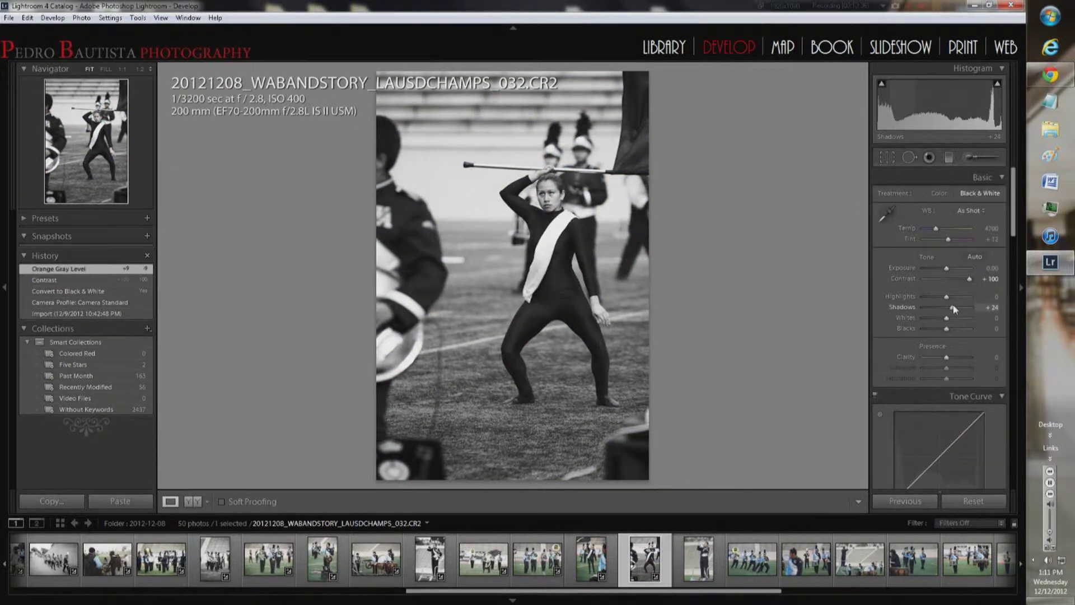
pyautogui.moveTo(947, 368); pyautogui.dragTo(946, 358)
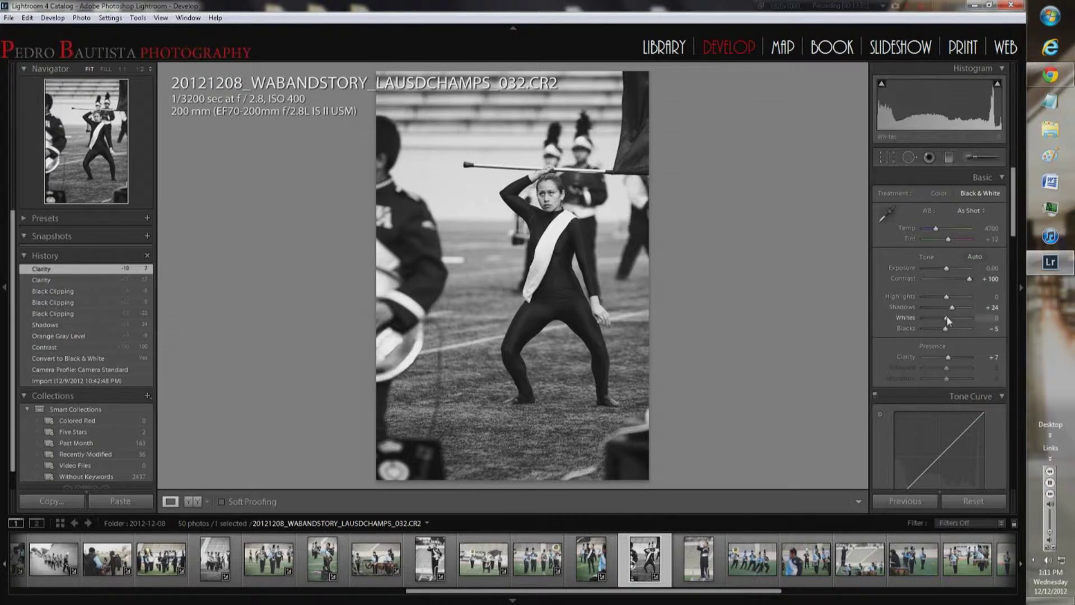
pyautogui.moveTo(946, 296); pyautogui.dragTo(946, 317)
pyautogui.scroll(-10, 923, 302)
pyautogui.scroll(-5, 901, 330)
pyautogui.moveTo(946, 405)
pyautogui.mouseDown()
pyautogui.moveTo(936, 406)
pyautogui.moveTo(952, 436)
pyautogui.moveTo(947, 425)
pyautogui.mouseUp()
pyautogui.scroll(-5, 896, 380)
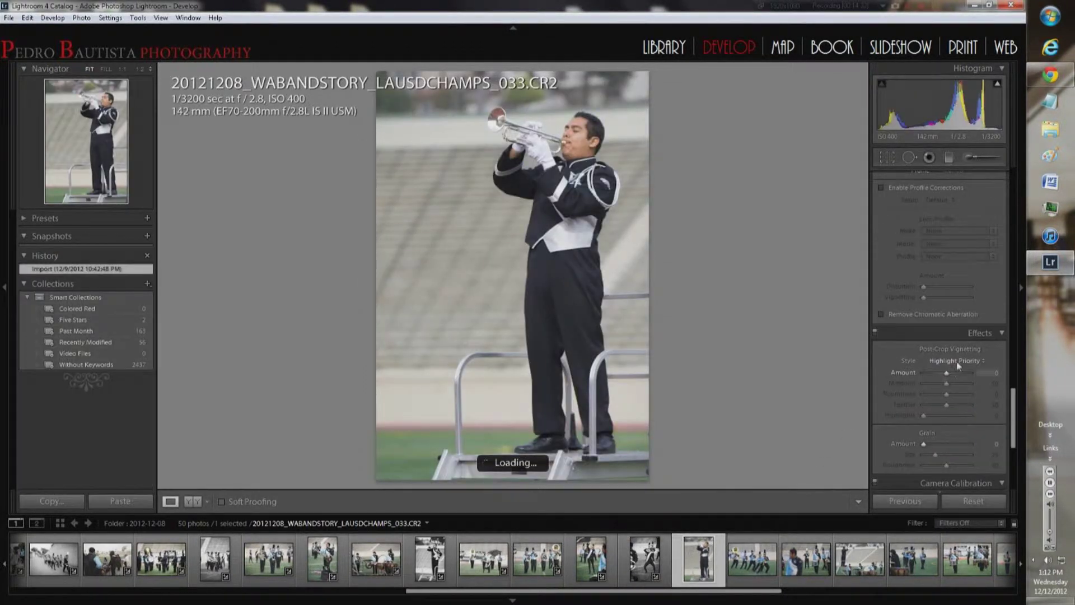
# - Adjust shadows, temperature and saturation in the Basic panel for photo 033
pyautogui.scroll(10, 908, 369)
pyautogui.moveTo(946, 279); pyautogui.dragTo(950, 307)
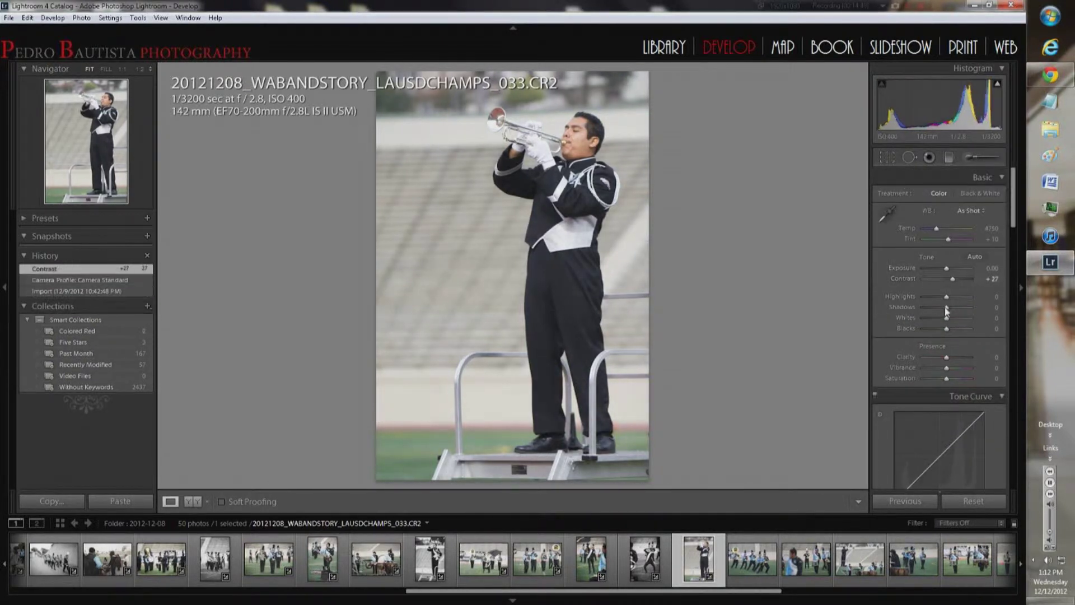
pyautogui.moveTo(946, 357); pyautogui.dragTo(948, 357)
pyautogui.moveTo(940, 236); pyautogui.dragTo(938, 237)
pyautogui.moveTo(943, 379); pyautogui.dragTo(939, 379)
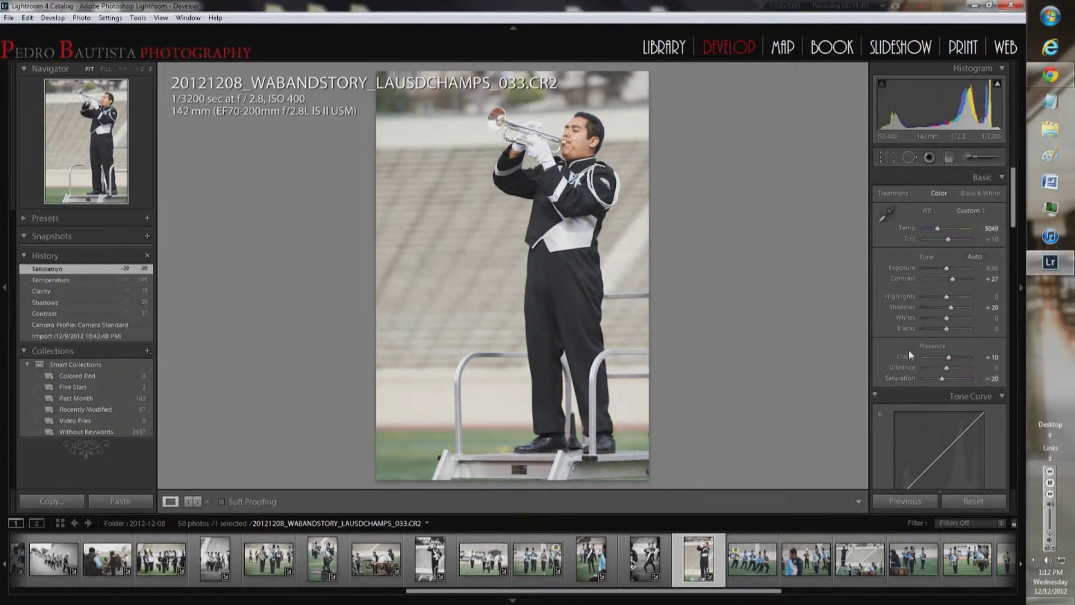
# - Tweak detail and vignette sliders and enable lens profile corrections on 033
pyautogui.scroll(-6, 931, 352)
pyautogui.moveTo(967, 442); pyautogui.dragTo(967, 442)
pyautogui.scroll(-10, 946, 392)
pyautogui.moveTo(924, 359)
pyautogui.mouseDown()
pyautogui.moveTo(969, 359)
pyautogui.moveTo(939, 325)
pyautogui.moveTo(949, 357)
pyautogui.mouseUp()
pyautogui.scroll(-5, 946, 359)
pyautogui.click(881, 338)
pyautogui.scroll(-5, 946, 336)
pyautogui.scroll(5, 902, 356)
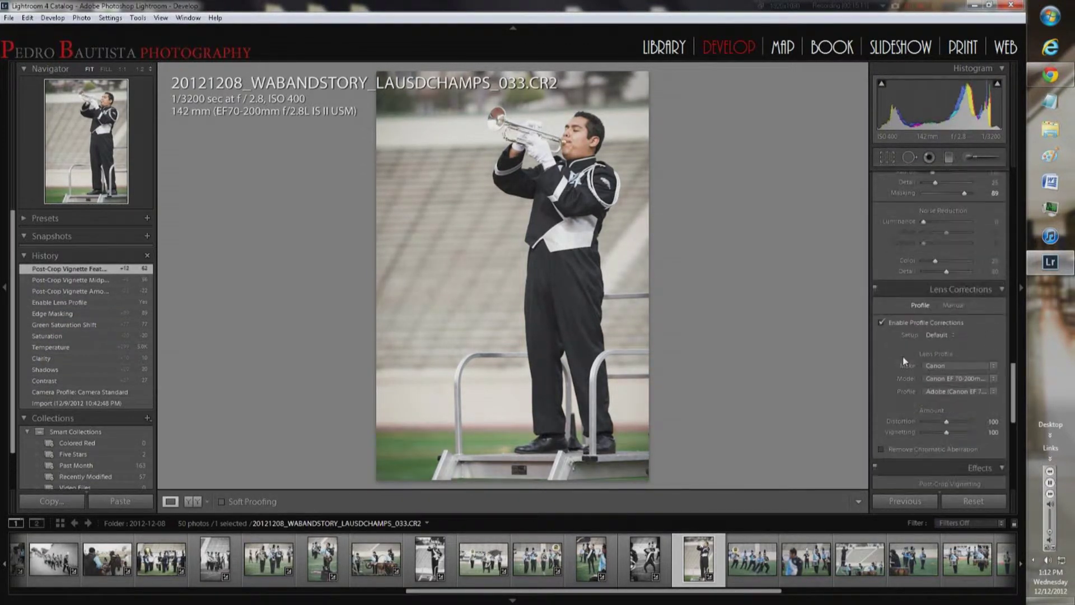
pyautogui.scroll(10, 902, 356)
# - On photo 034, set exposure +0.24, shadows +20, blacks −29, temperature 4927, lower saturation
pyautogui.click(751, 559)
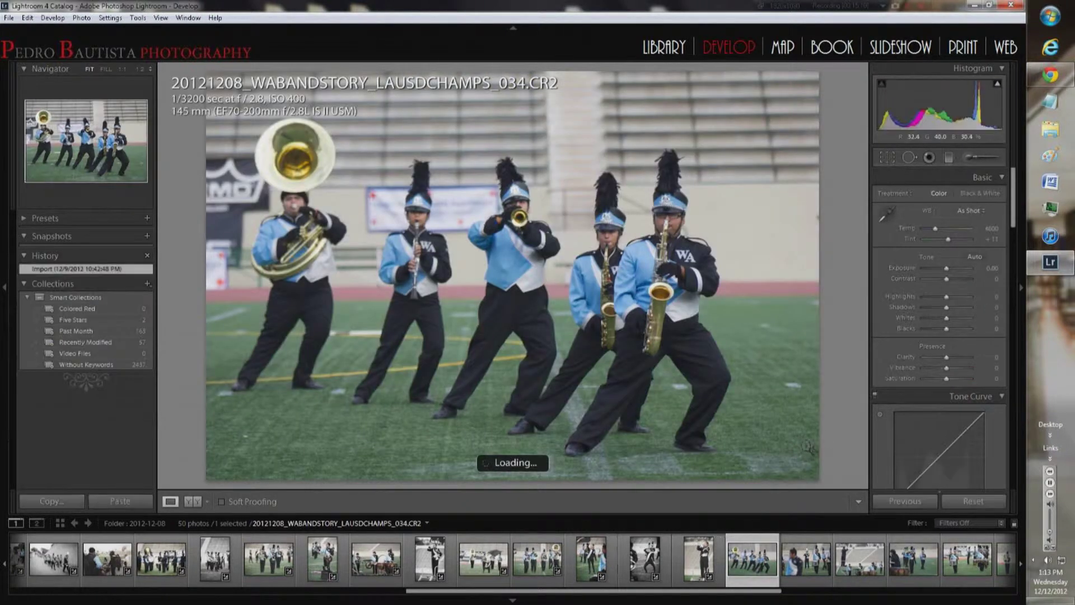
pyautogui.moveTo(946, 268); pyautogui.dragTo(947, 268)
pyautogui.moveTo(946, 307); pyautogui.dragTo(951, 307)
pyautogui.moveTo(946, 328); pyautogui.dragTo(949, 356)
pyautogui.moveTo(936, 230); pyautogui.dragTo(936, 228)
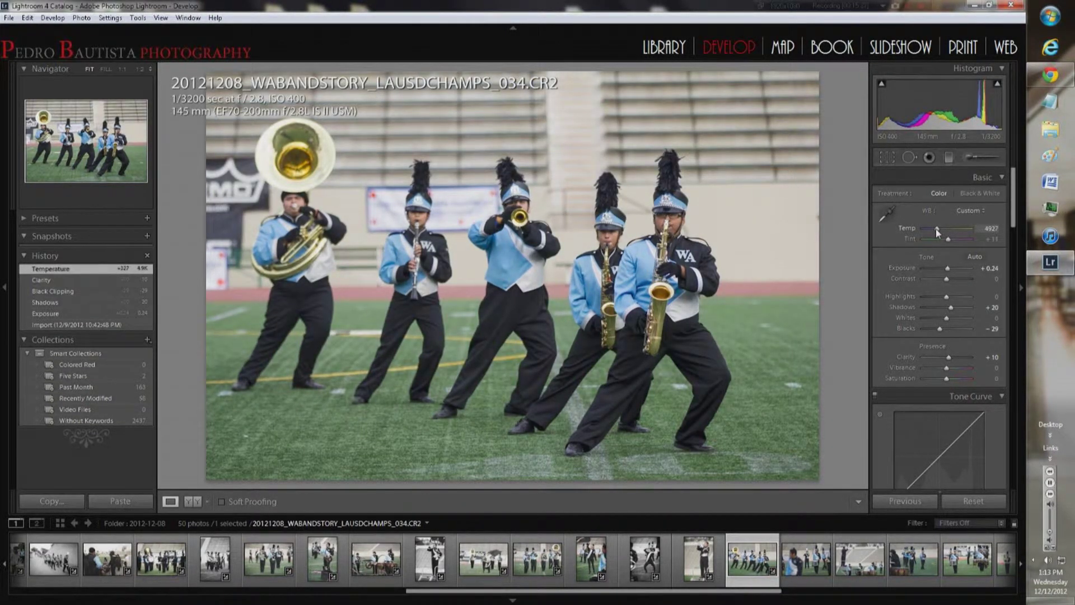
pyautogui.moveTo(940, 379)
pyautogui.mouseDown()
pyautogui.moveTo(946, 367)
pyautogui.moveTo(942, 378)
pyautogui.mouseUp()
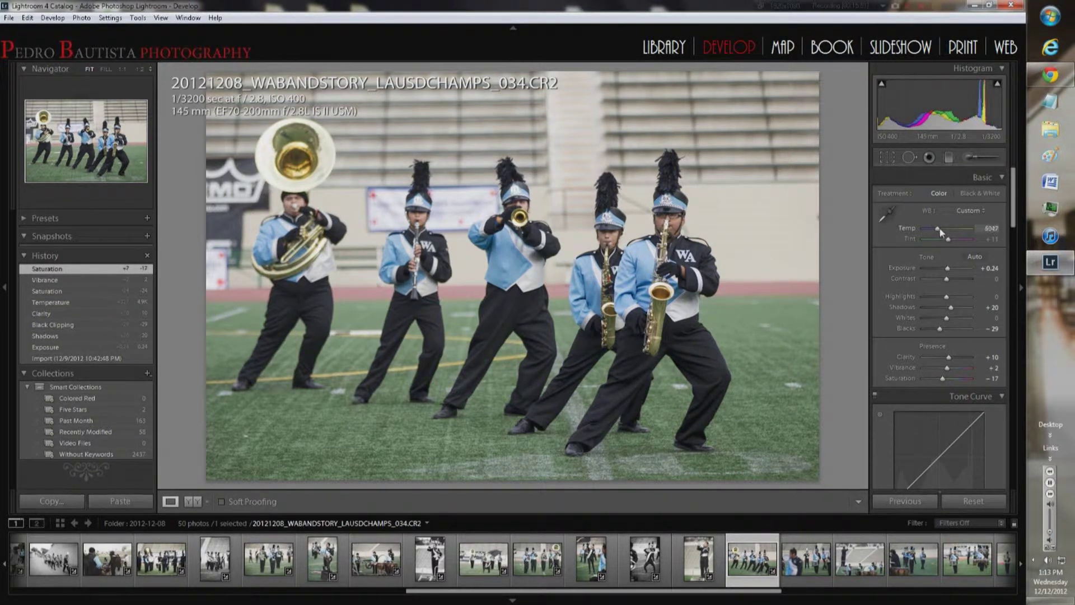
# - Warm 034 to 5293, cut saturation to −27, lift shadows to +24, and enable lens corrections
pyautogui.moveTo(941, 230); pyautogui.dragTo(943, 236)
pyautogui.moveTo(940, 380); pyautogui.dragTo(940, 380)
pyautogui.moveTo(948, 310); pyautogui.dragTo(937, 329)
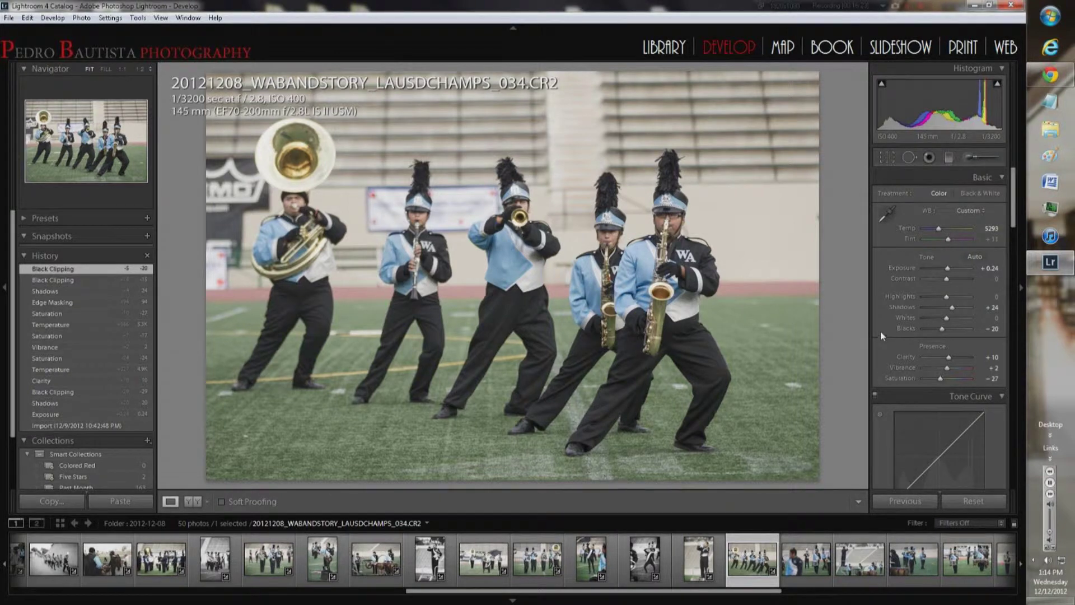
pyautogui.scroll(-10, 880, 332)
pyautogui.click(889, 355)
pyautogui.scroll(-5, 942, 329)
# - Add a −29 vignette with feather 66 and raise contrast to +29
pyautogui.moveTo(942, 329); pyautogui.dragTo(940, 329)
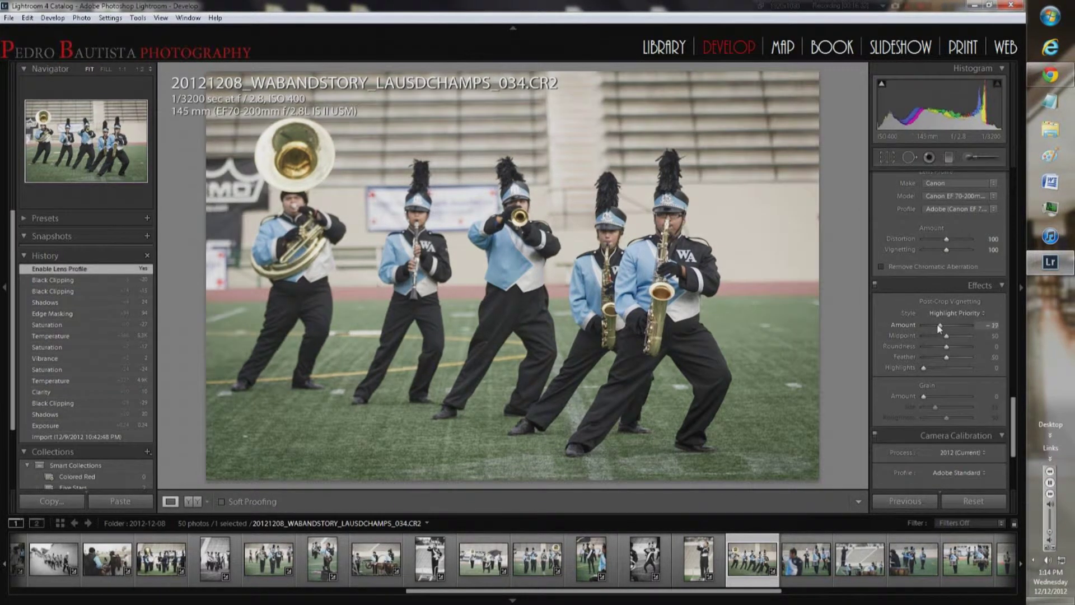
pyautogui.click(955, 359)
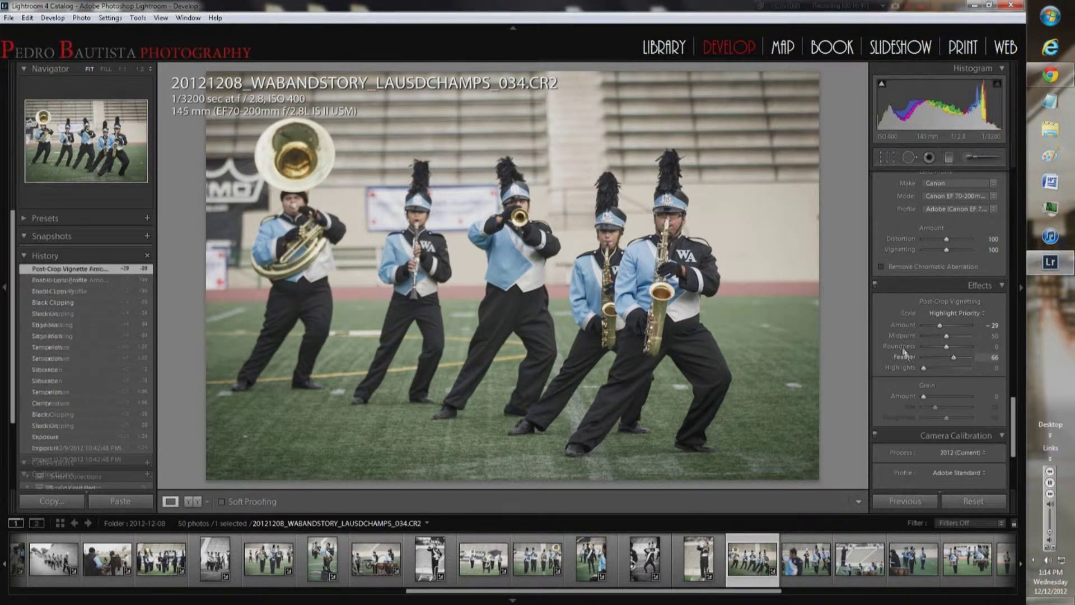
pyautogui.scroll(10, 948, 287)
pyautogui.moveTo(952, 282); pyautogui.dragTo(953, 282)
pyautogui.scroll(-15, 940, 308)
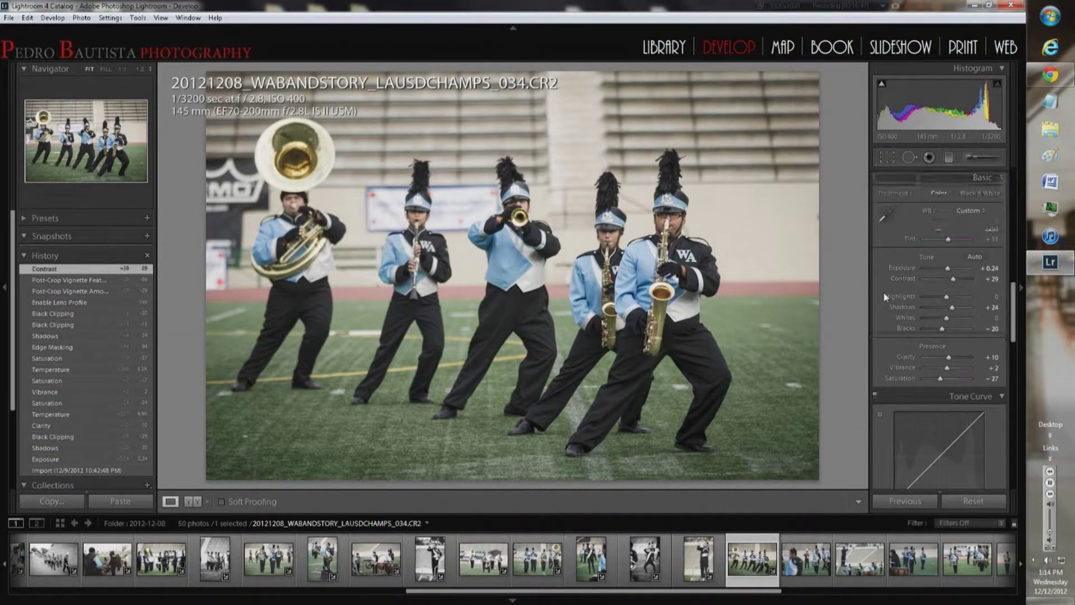
# - Apply the Camera Standard profile, moving on to photo 035 with Camera Standard too
pyautogui.click(957, 306)
pyautogui.click(924, 386)
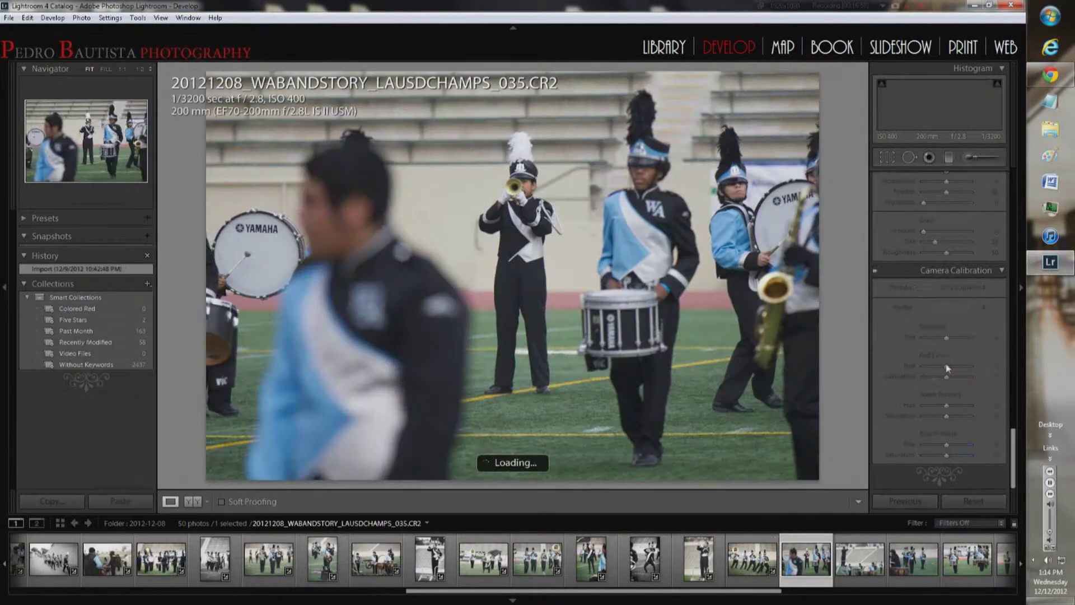
pyautogui.click(958, 307)
pyautogui.click(918, 386)
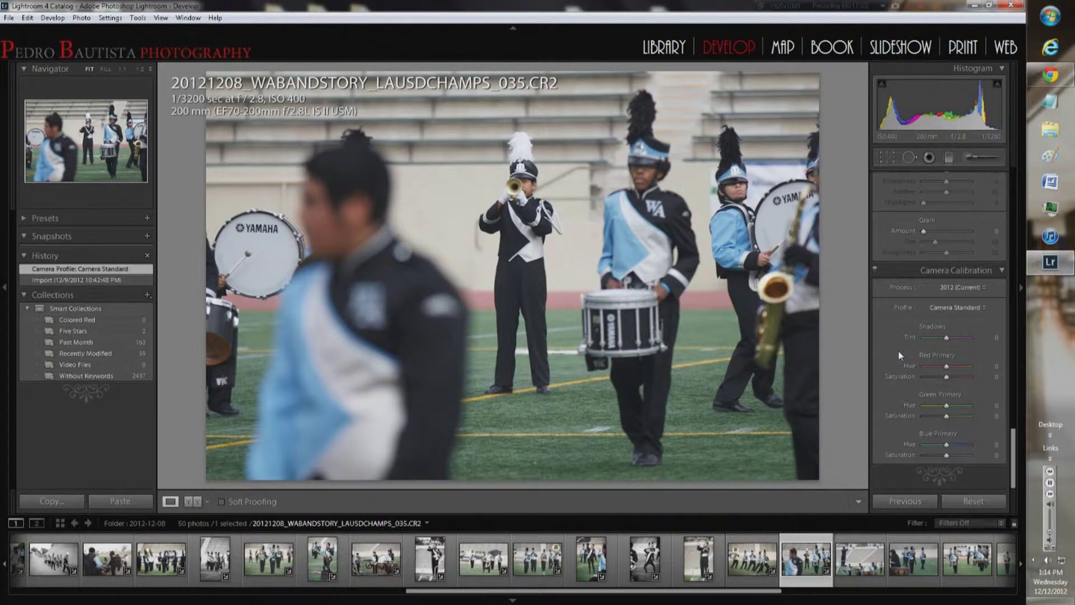
# - Convert photo 035 to black & white with contrast +34 and lowered saturation
pyautogui.scroll(15, 898, 350)
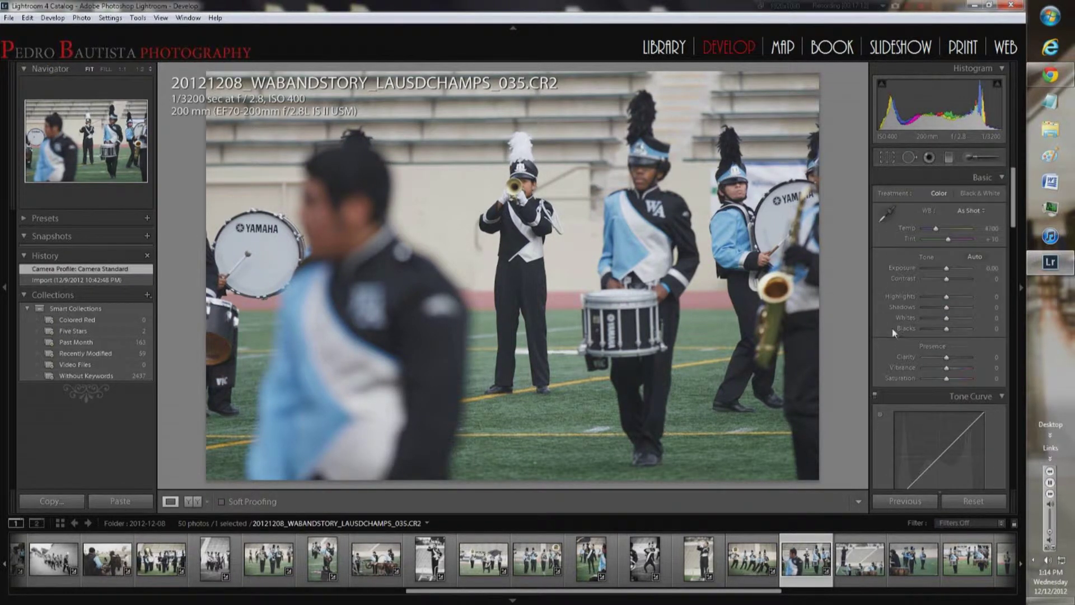
pyautogui.press('v')
pyautogui.moveTo(946, 278); pyautogui.dragTo(954, 279)
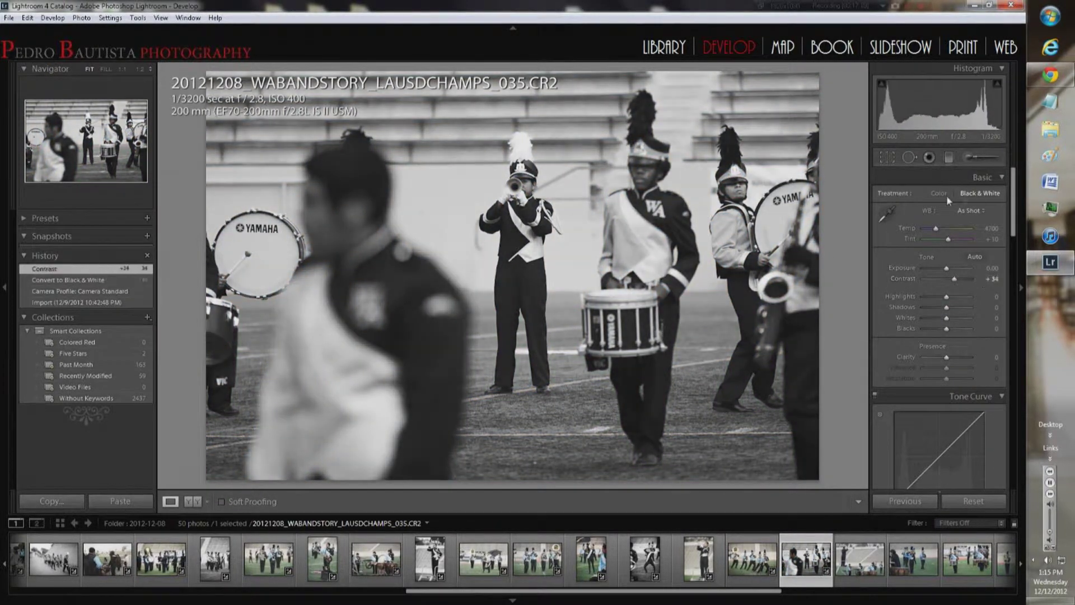
pyautogui.click(941, 193)
pyautogui.moveTo(946, 378); pyautogui.dragTo(949, 357)
pyautogui.press('v')
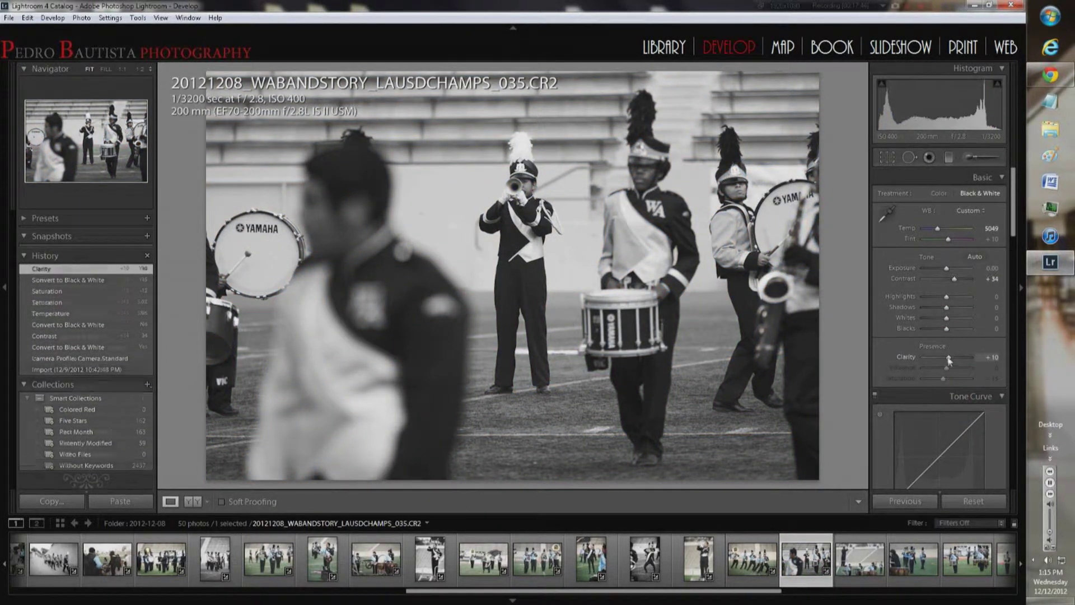
# - Adjust shadows and the tone curve's dark and light regions on 035
pyautogui.moveTo(946, 307); pyautogui.dragTo(950, 308)
pyautogui.scroll(-5, 946, 313)
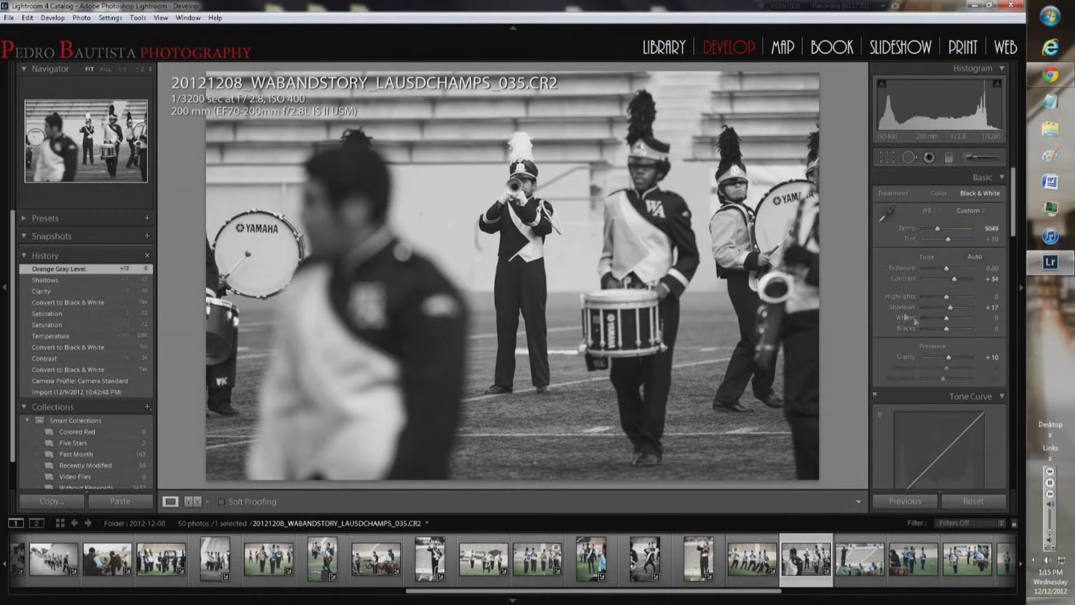
pyautogui.scroll(5, 948, 306)
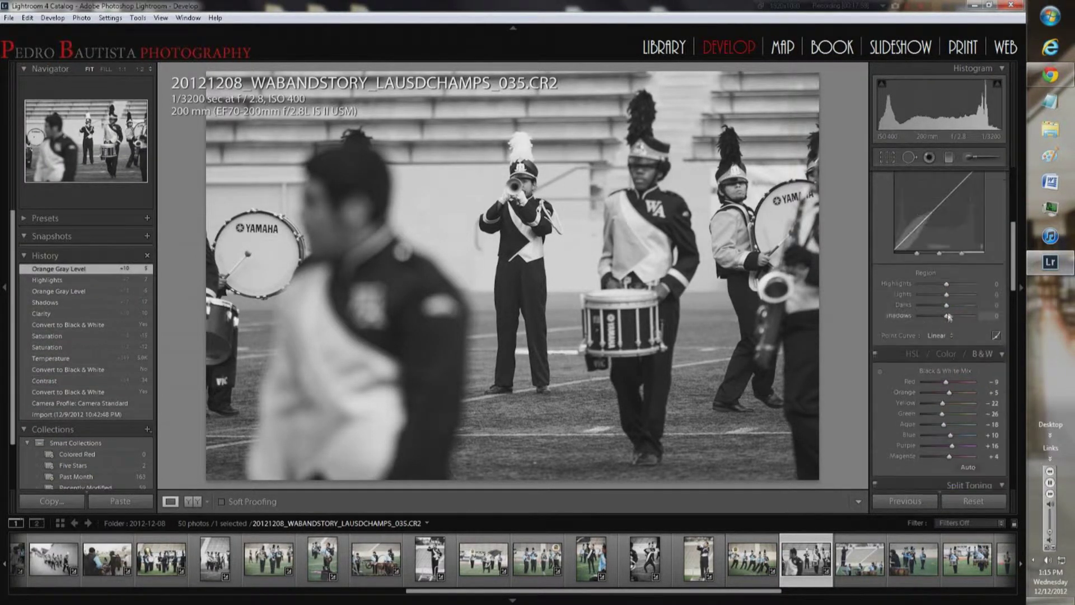
pyautogui.moveTo(941, 230); pyautogui.dragTo(941, 241)
pyautogui.moveTo(963, 193); pyautogui.dragTo(963, 191)
# - Set sharpening edge masking to 87, enable lens corrections, and add a strong soft dark vignette
pyautogui.scroll(-10, 900, 305)
pyautogui.moveTo(924, 341); pyautogui.dragTo(967, 342)
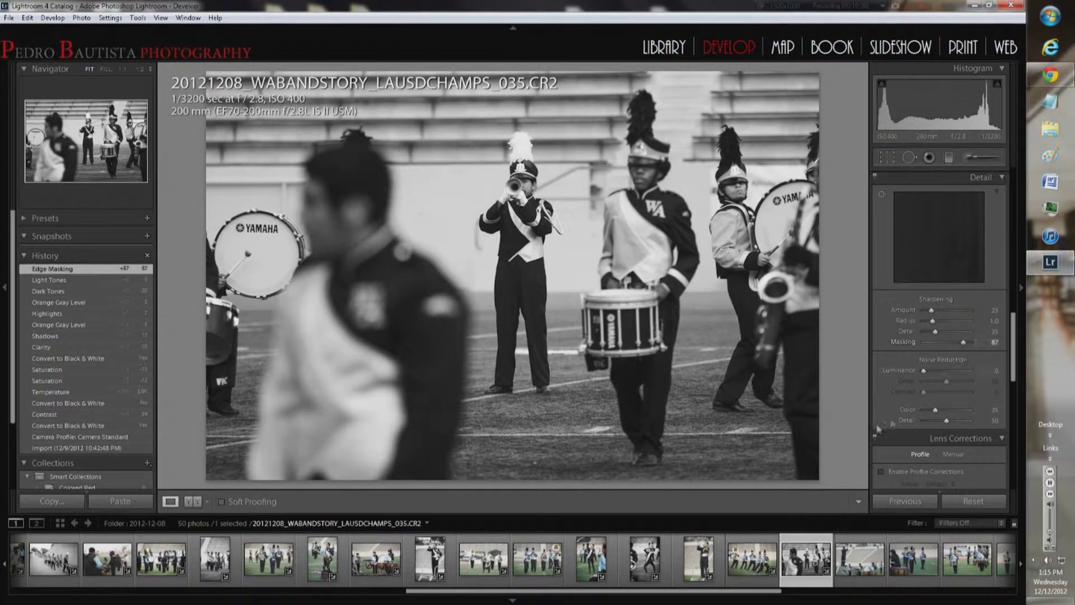
pyautogui.scroll(-5, 929, 336)
pyautogui.click(881, 219)
pyautogui.moveTo(946, 404); pyautogui.dragTo(954, 436)
pyautogui.moveTo(942, 404); pyautogui.dragTo(937, 415)
# - On photo 036, keep colour, raise contrast to +59 and warm the white balance to 5415
pyautogui.press('Right')
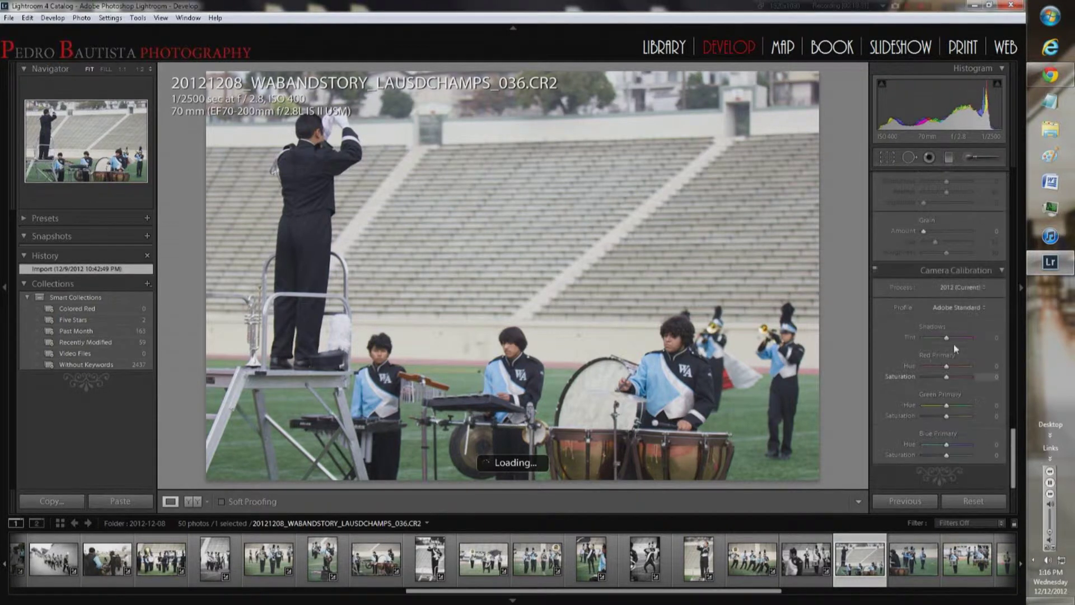
pyautogui.scroll(10, 910, 409)
pyautogui.click(980, 194)
pyautogui.moveTo(946, 278)
pyautogui.mouseDown()
pyautogui.moveTo(970, 279)
pyautogui.moveTo(960, 278)
pyautogui.mouseUp()
pyautogui.click(939, 192)
pyautogui.moveTo(936, 229); pyautogui.dragTo(941, 228)
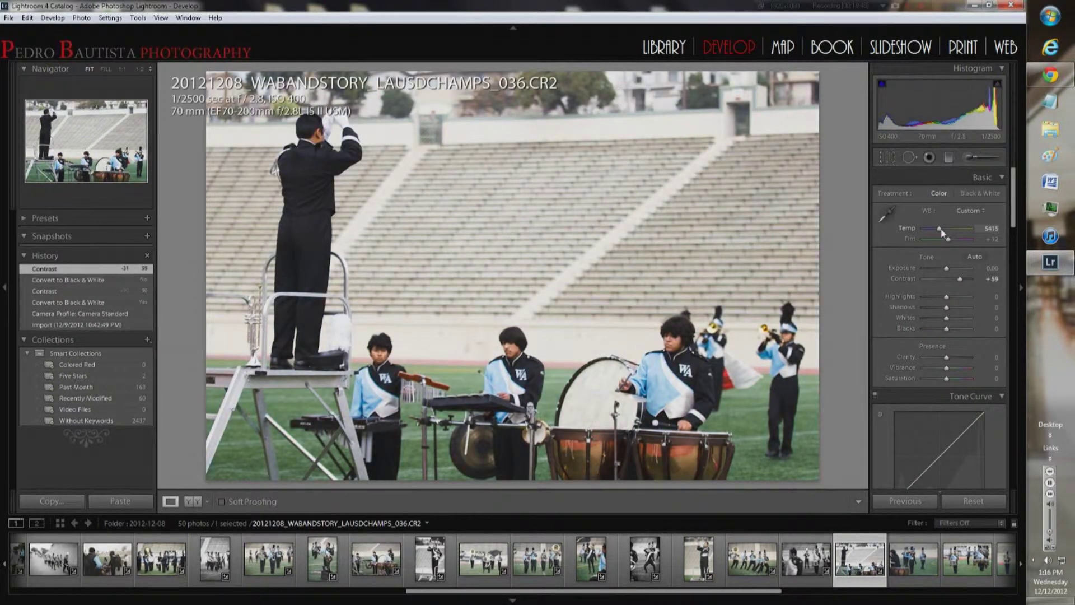
pyautogui.moveTo(946, 378); pyautogui.dragTo(941, 380)
# - Reduce saturation, set temperature 5293, adjust blacks, add clarity +10, and enable lens corrections
pyautogui.moveTo(938, 229); pyautogui.dragTo(938, 229)
pyautogui.moveTo(946, 328); pyautogui.dragTo(945, 328)
pyautogui.moveTo(947, 307)
pyautogui.mouseDown()
pyautogui.moveTo(961, 311)
pyautogui.moveTo(952, 307)
pyautogui.moveTo(940, 329)
pyautogui.mouseUp()
pyautogui.moveTo(946, 357); pyautogui.dragTo(963, 358)
pyautogui.scroll(-5, 941, 359)
pyautogui.scroll(-5, 930, 391)
pyautogui.click(882, 226)
# - Add a dark corner vignette to the previous photo, then move on to photo 037
pyautogui.moveTo(946, 412); pyautogui.dragTo(953, 443)
pyautogui.scroll(-5, 918, 391)
pyautogui.press('Right')
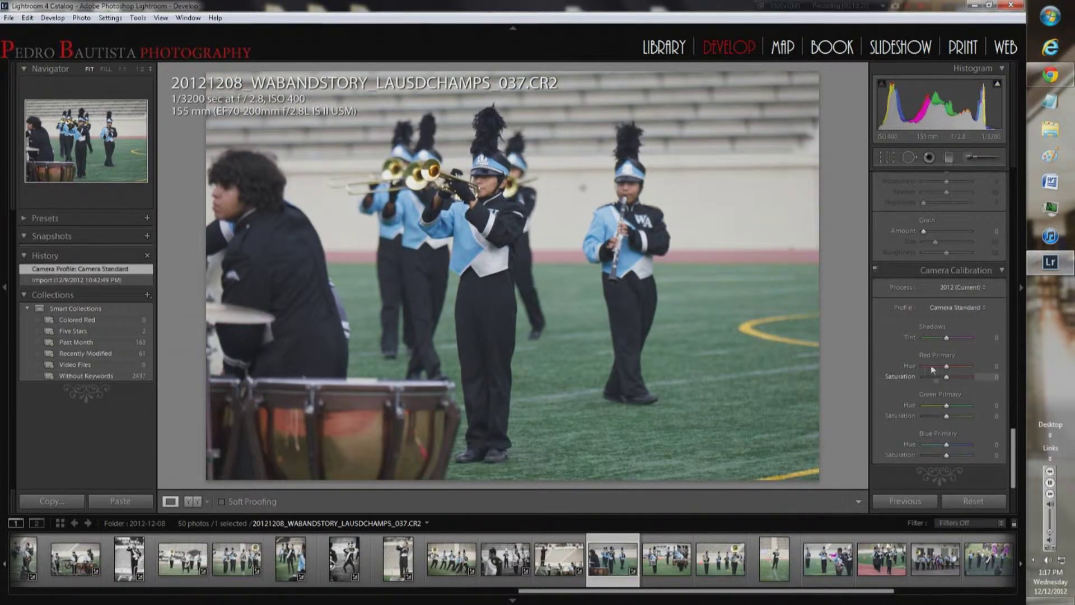
pyautogui.moveTo(887, 591); pyautogui.dragTo(1005, 591)
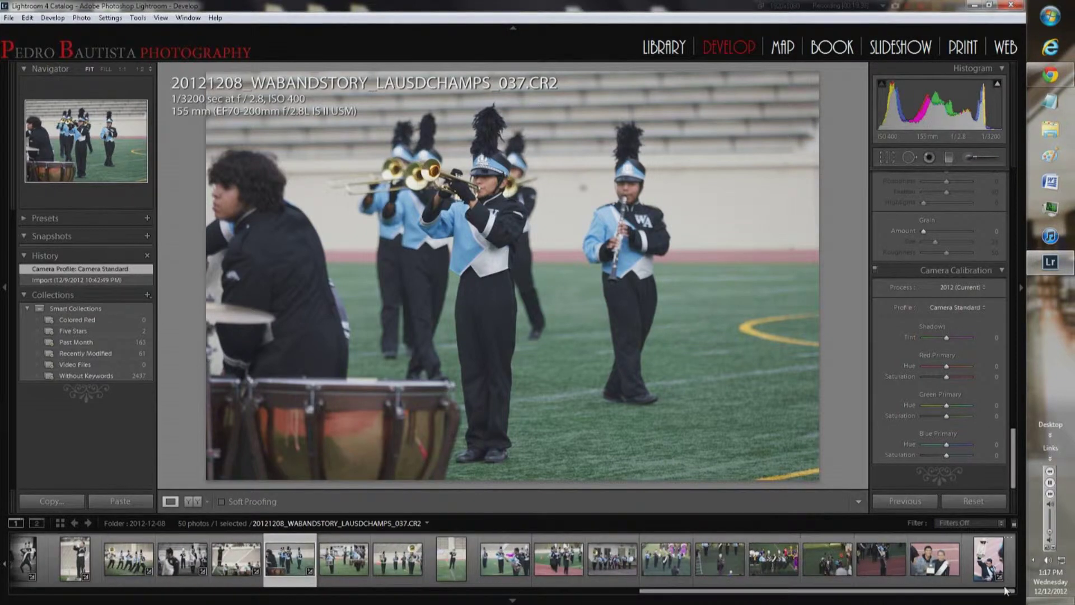
pyautogui.scroll(10, 940, 336)
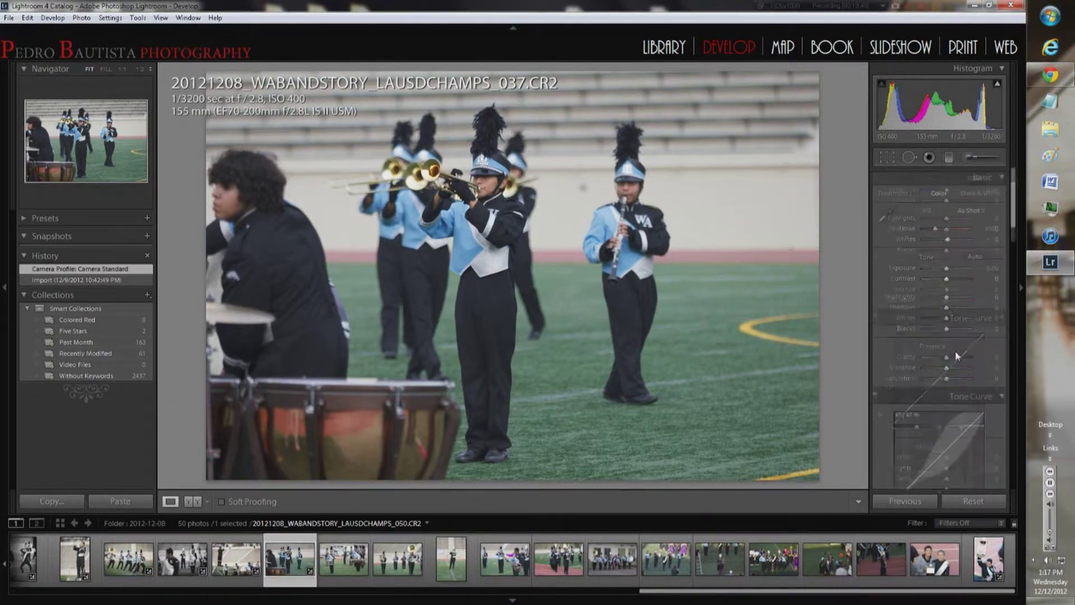
# - Warm photo 037 to Temp 5293, lift Shadows to +24, add clarity and deepen blacks
pyautogui.click(937, 230)
pyautogui.moveTo(946, 307); pyautogui.dragTo(953, 309)
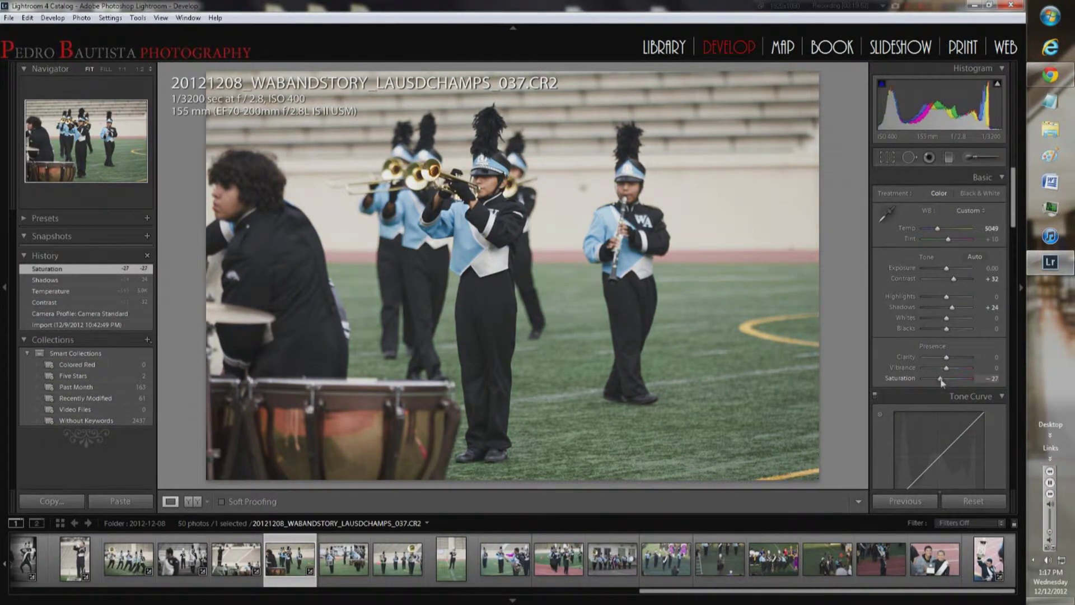
pyautogui.click(938, 230)
pyautogui.moveTo(946, 358); pyautogui.dragTo(951, 358)
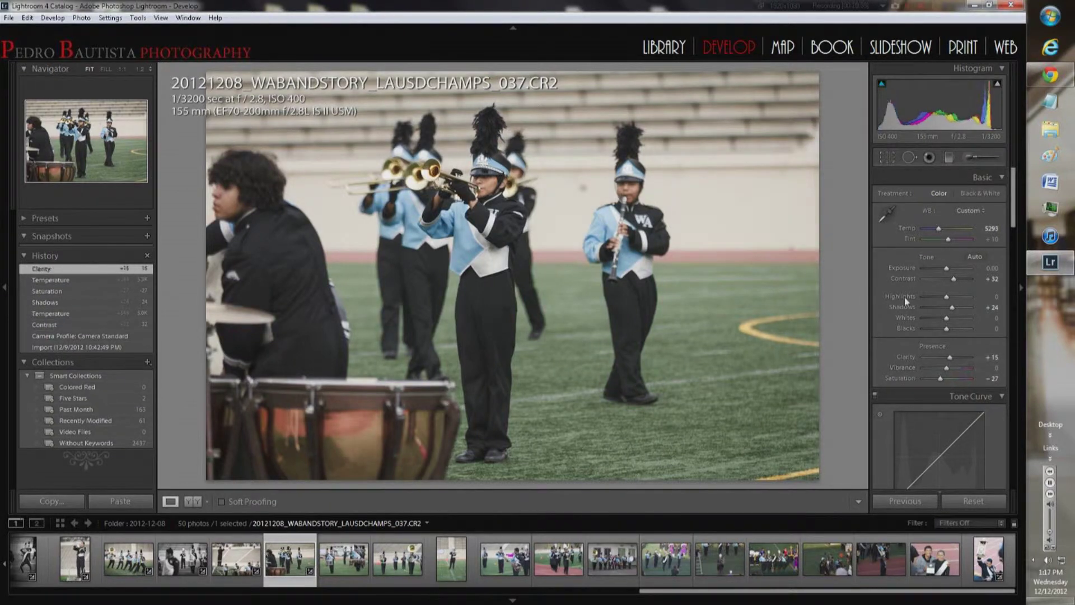
pyautogui.moveTo(952, 307); pyautogui.dragTo(955, 308)
# - Add sharpening edge masking and enable lens profile corrections on photo 037
pyautogui.scroll(-10, 900, 334)
pyautogui.scroll(-5, 902, 339)
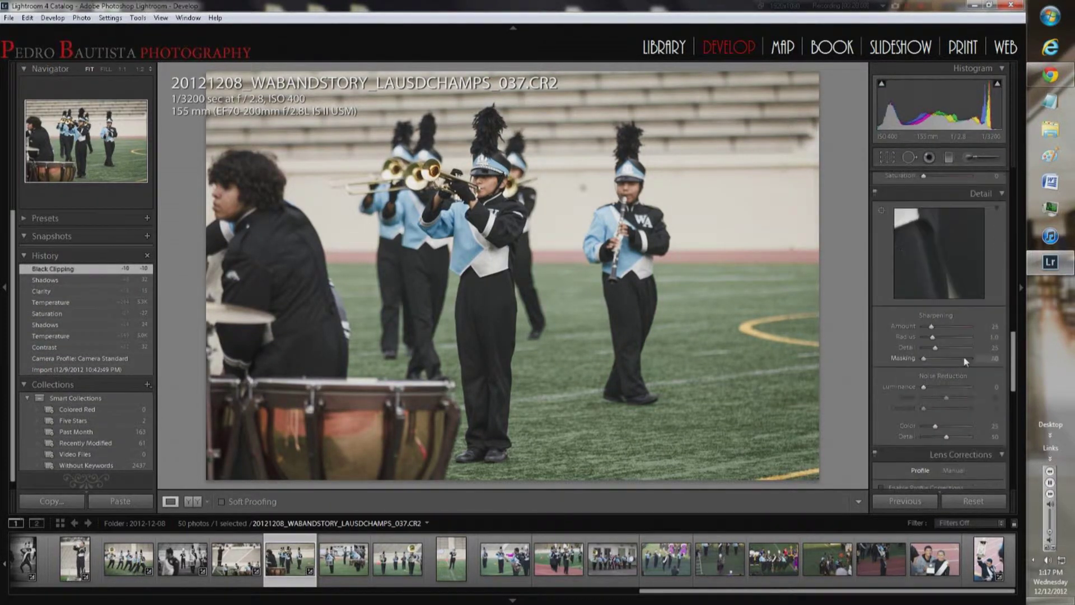
pyautogui.moveTo(962, 361); pyautogui.dragTo(967, 361)
pyautogui.scroll(-3, 951, 359)
pyautogui.click(882, 345)
pyautogui.scroll(-2, 906, 381)
# - Add a dark post-crop vignette with a lowered midpoint
pyautogui.moveTo(946, 411)
pyautogui.mouseDown()
pyautogui.moveTo(929, 411)
pyautogui.moveTo(958, 442)
pyautogui.moveTo(957, 422)
pyautogui.mouseUp()
pyautogui.scroll(10, 939, 336)
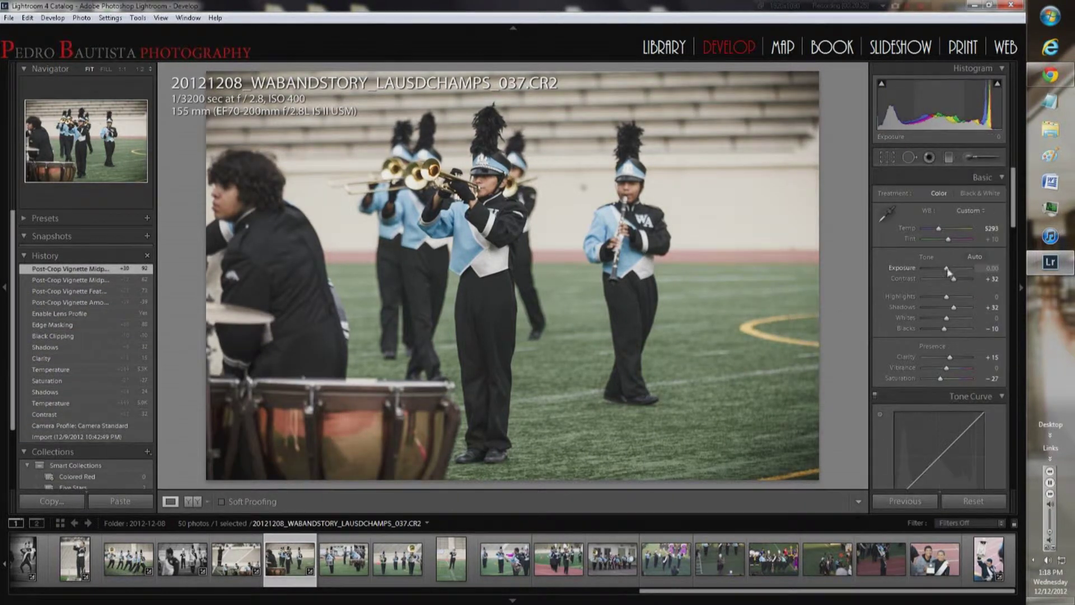
pyautogui.scroll(-10, 916, 295)
pyautogui.moveTo(968, 336)
pyautogui.mouseDown()
pyautogui.moveTo(954, 335)
pyautogui.moveTo(963, 357)
pyautogui.mouseUp()
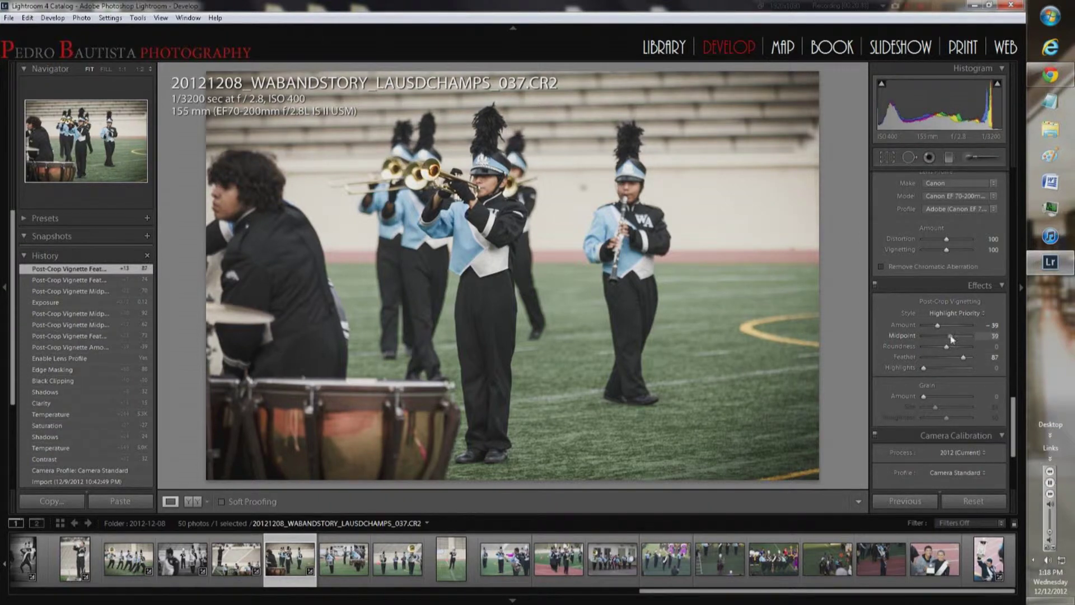
# - Raise photo 037's exposure to 0.37 and open photo 038
pyautogui.scroll(10, 950, 291)
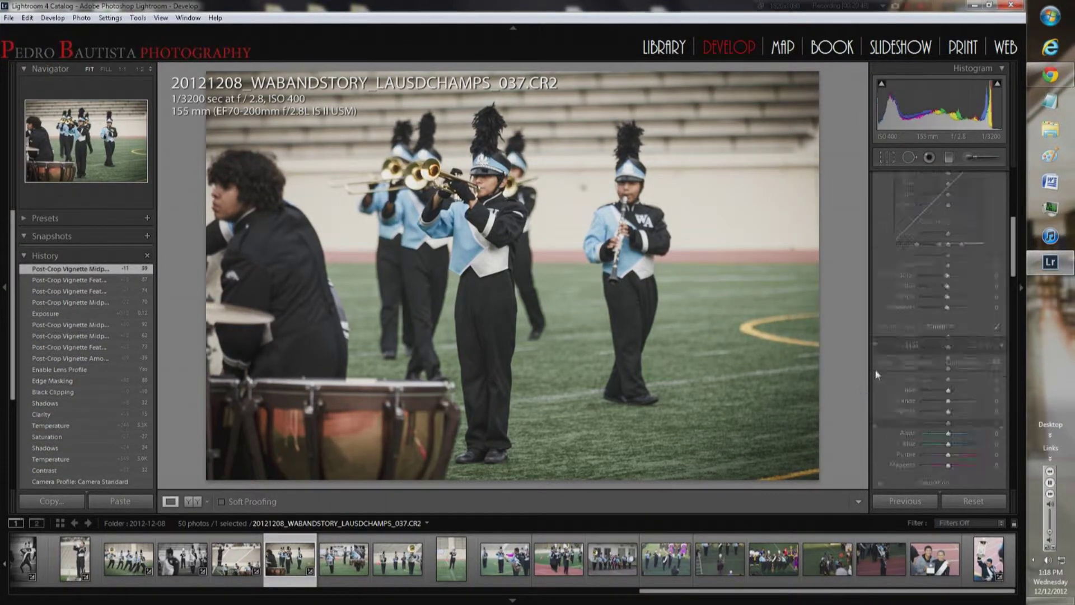
pyautogui.click(949, 269)
pyautogui.scroll(-8, 898, 277)
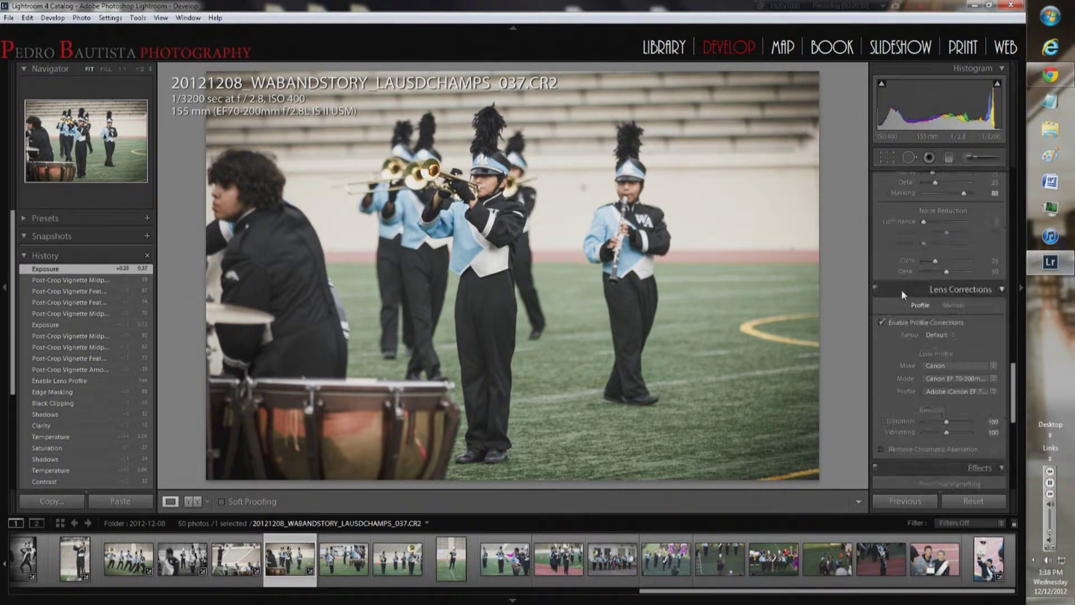
pyautogui.click(353, 568)
# - Convert photo 038 to black and white with Contrast +54, Shadows +44 and Clarity +15
pyautogui.scroll(-6, 926, 398)
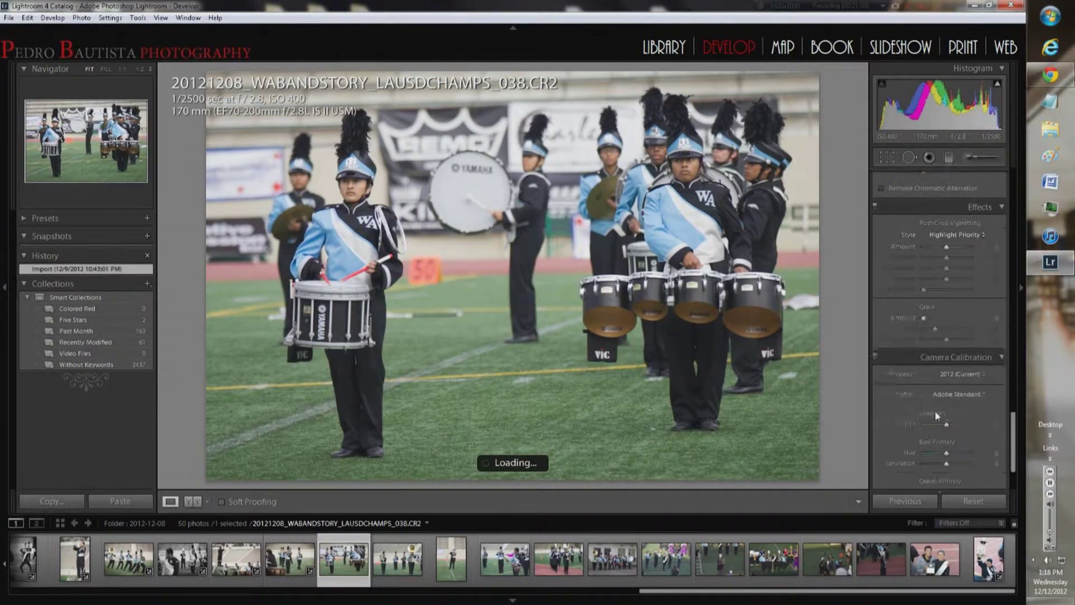
pyautogui.scroll(5, 927, 399)
pyautogui.click(982, 269)
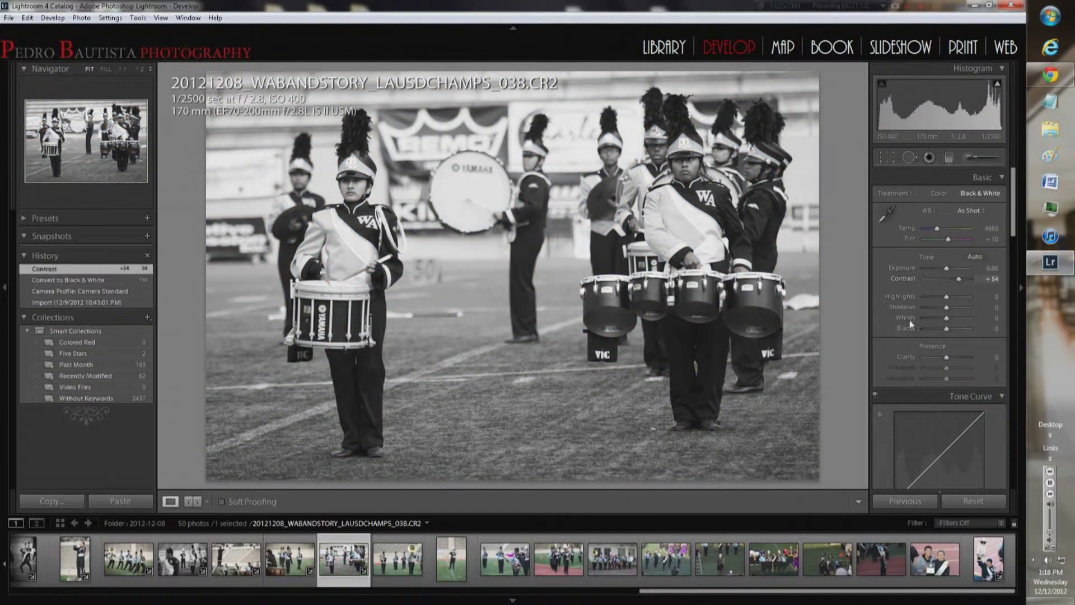
pyautogui.moveTo(948, 309); pyautogui.dragTo(944, 328)
pyautogui.scroll(5, 908, 318)
pyautogui.moveTo(946, 356); pyautogui.dragTo(950, 356)
pyautogui.moveTo(946, 296); pyautogui.dragTo(947, 318)
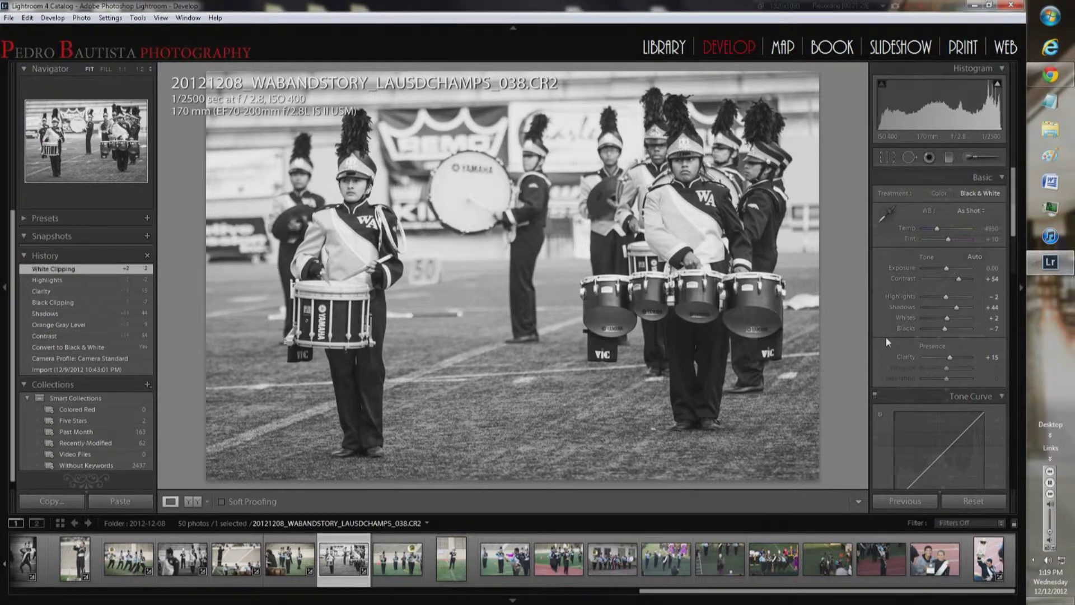
pyautogui.scroll(-5, 956, 288)
# - Add sharpening edge masking, enable lens profile corrections and a -24 edge vignette
pyautogui.moveTo(923, 257); pyautogui.dragTo(963, 257)
pyautogui.click(907, 385)
pyautogui.scroll(-3, 946, 392)
pyautogui.moveTo(946, 404)
pyautogui.mouseDown()
pyautogui.moveTo(956, 440)
pyautogui.moveTo(927, 411)
pyautogui.moveTo(955, 400)
pyautogui.mouseUp()
pyautogui.scroll(5, 902, 421)
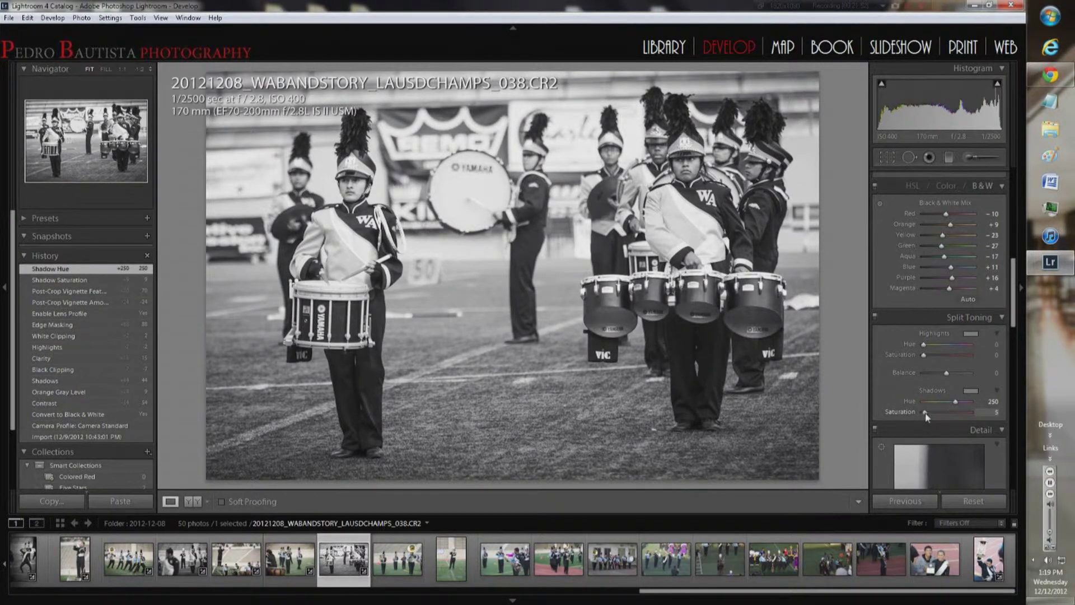
pyautogui.scroll(5, 955, 405)
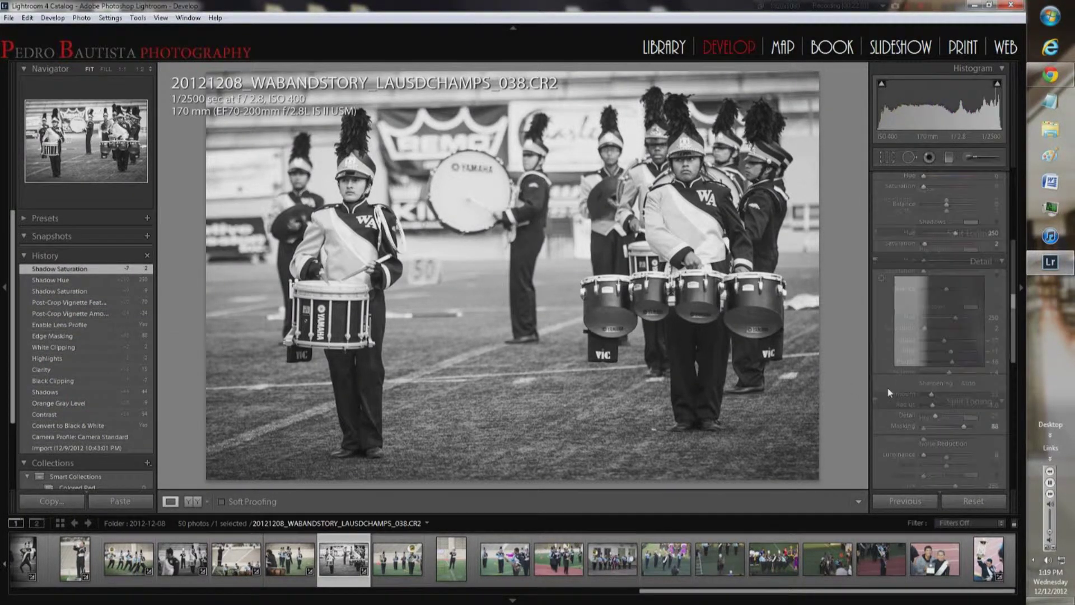
# - On photo 039 set Temp 5049, Clarity +10, Contrast +24, with deeper blacks and slightly lifted shadows
pyautogui.press('Right')
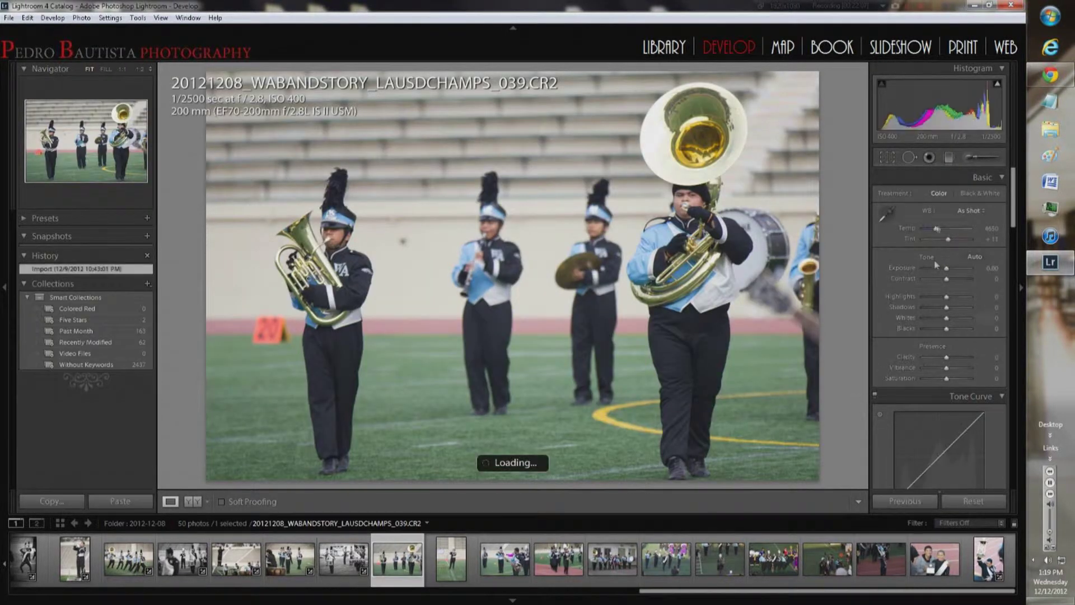
pyautogui.moveTo(942, 230); pyautogui.dragTo(938, 229)
pyautogui.moveTo(946, 356); pyautogui.dragTo(948, 357)
pyautogui.moveTo(946, 278); pyautogui.dragTo(951, 278)
pyautogui.moveTo(945, 328); pyautogui.dragTo(948, 307)
# - Add sharpening masking, enable lens profile corrections and a -32 edge vignette on photo 039
pyautogui.scroll(-5, 951, 336)
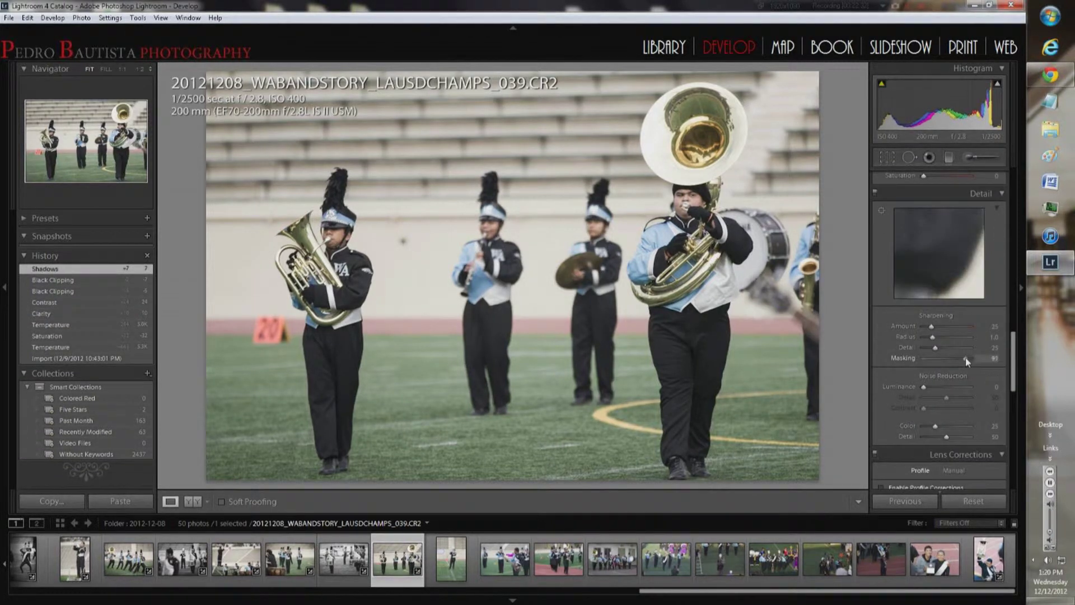
pyautogui.moveTo(968, 362); pyautogui.dragTo(969, 358)
pyautogui.scroll(-5, 952, 336)
pyautogui.click(882, 226)
pyautogui.moveTo(946, 412); pyautogui.dragTo(938, 412)
pyautogui.moveTo(946, 443); pyautogui.dragTo(953, 448)
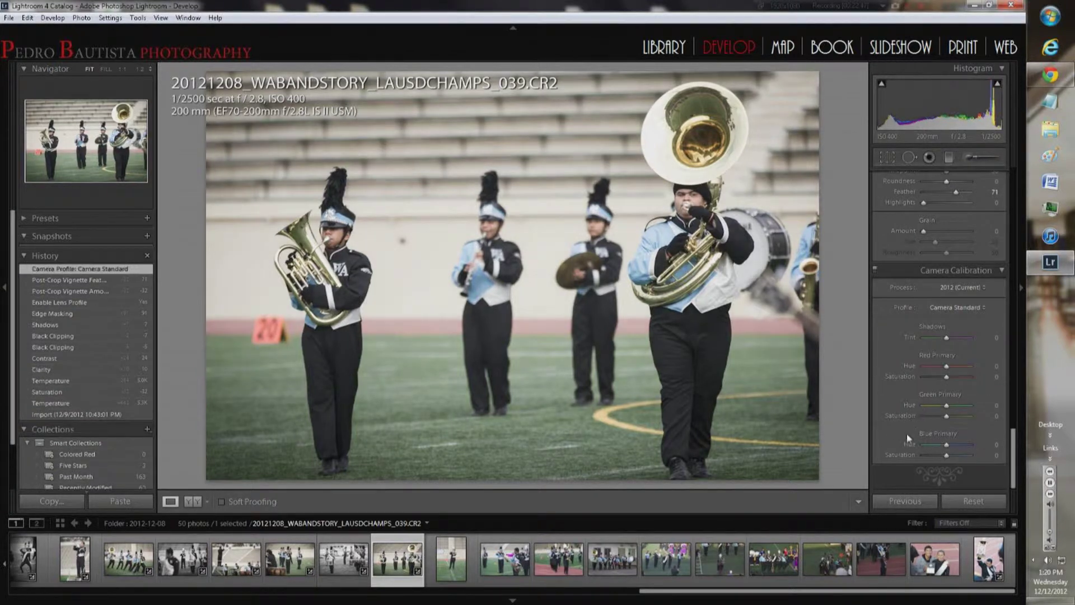
# - On photo 040 warm the white balance, set Saturation -37, Vibrance +12, and boost shadows, clarity and contrast
pyautogui.press('Right')
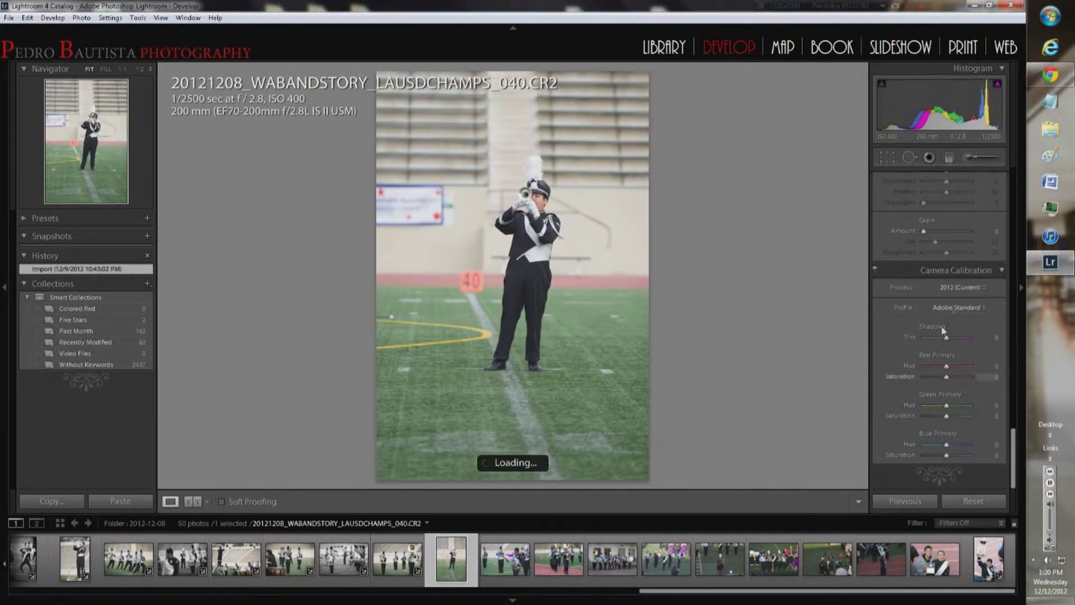
pyautogui.moveTo(936, 228); pyautogui.dragTo(941, 229)
pyautogui.moveTo(946, 378); pyautogui.dragTo(937, 378)
pyautogui.moveTo(946, 368); pyautogui.dragTo(949, 367)
pyautogui.moveTo(947, 306); pyautogui.dragTo(943, 328)
pyautogui.moveTo(946, 357); pyautogui.dragTo(948, 357)
pyautogui.moveTo(946, 278); pyautogui.dragTo(950, 278)
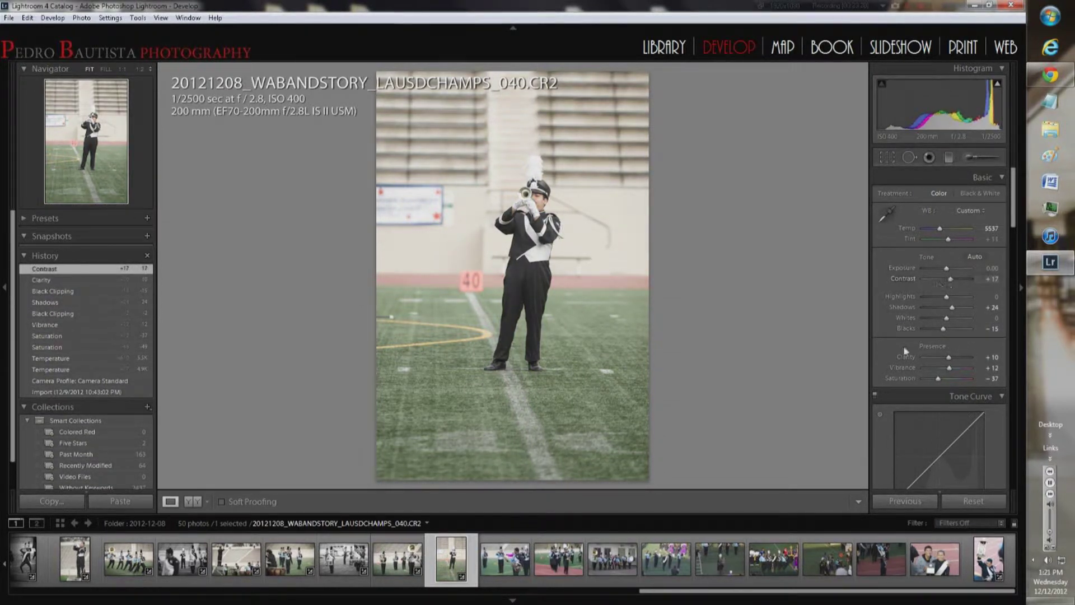
# - Set photo 040's sharpening Masking to 97 and enable lens profile corrections
pyautogui.scroll(-10, 951, 280)
pyautogui.moveTo(935, 445)
pyautogui.mouseDown()
pyautogui.moveTo(964, 445)
pyautogui.moveTo(937, 412)
pyautogui.moveTo(972, 444)
pyautogui.moveTo(930, 423)
pyautogui.mouseUp()
pyautogui.scroll(-5, 941, 336)
pyautogui.click(881, 214)
pyautogui.scroll(-3, 940, 335)
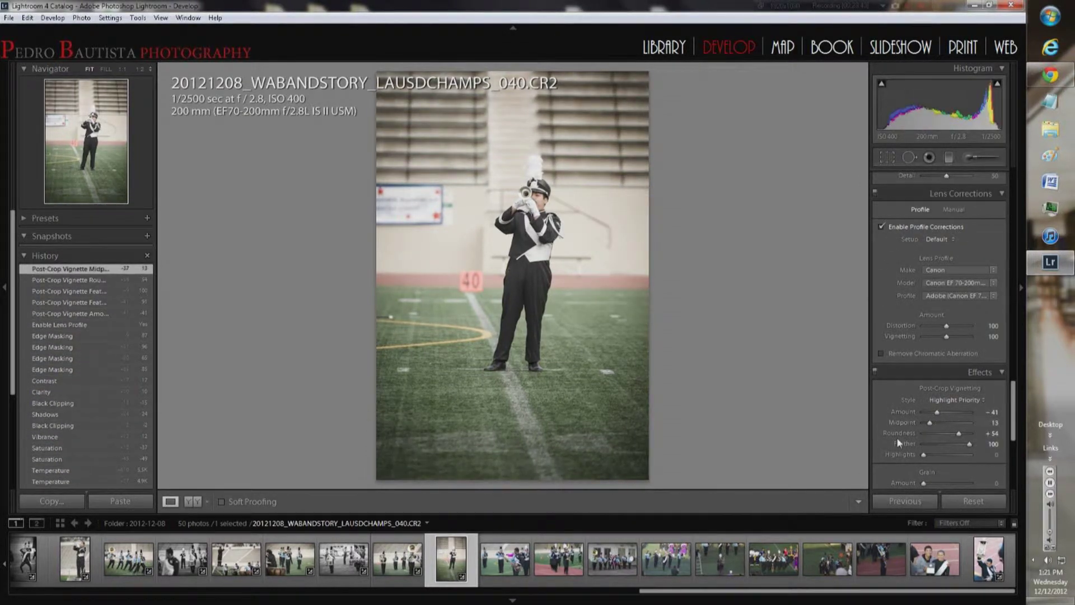
pyautogui.press('Right')
# - Make photo 041 black and white with Contrast +39, Shadows +37, Blacks -30 and Clarity +10
pyautogui.scroll(-5, 952, 371)
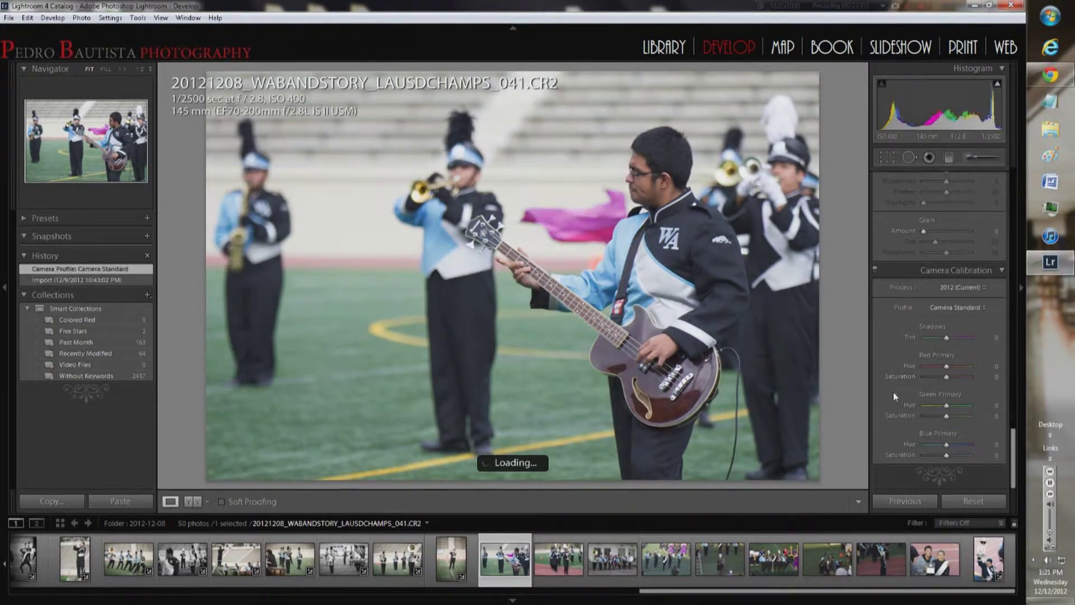
pyautogui.scroll(10, 918, 336)
pyautogui.press('v')
pyautogui.moveTo(947, 278)
pyautogui.mouseDown()
pyautogui.moveTo(967, 278)
pyautogui.moveTo(953, 307)
pyautogui.mouseUp()
pyautogui.moveTo(946, 357); pyautogui.dragTo(940, 328)
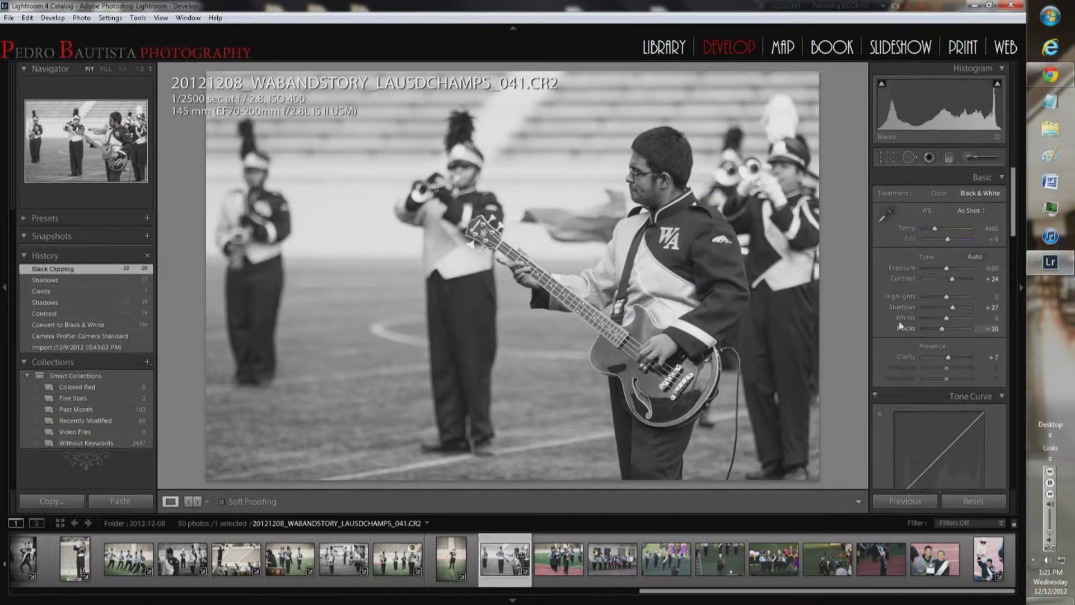
pyautogui.scroll(-5, 953, 312)
pyautogui.moveTo(966, 307); pyautogui.dragTo(955, 278)
pyautogui.scroll(5, 947, 308)
pyautogui.moveTo(947, 356); pyautogui.dragTo(948, 356)
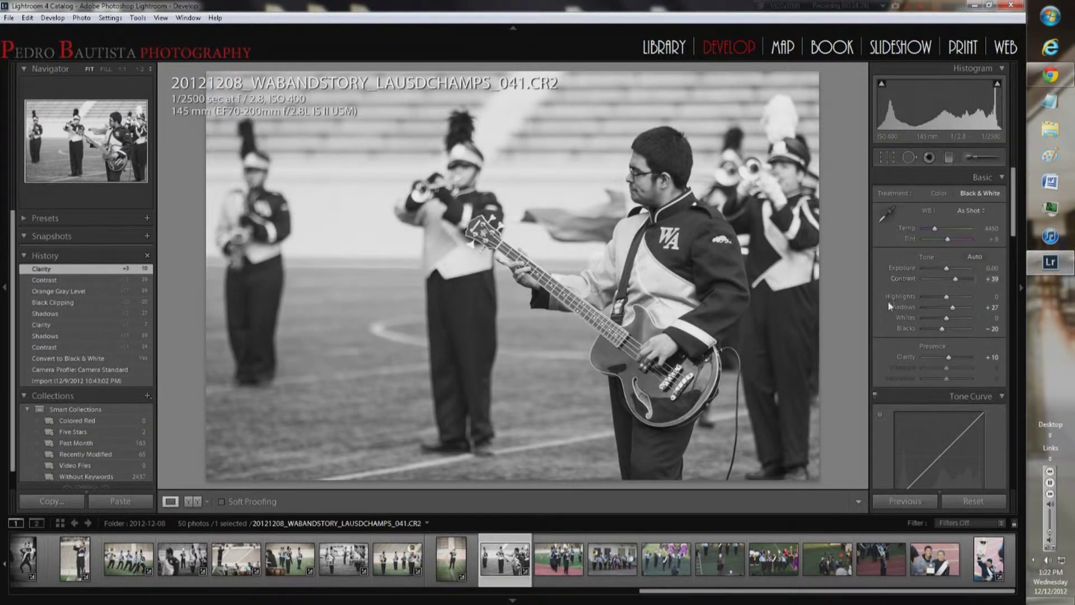
# - Darken the dark tones and brighten the highlights on the Tone Curve, and add sharpening masking
pyautogui.scroll(-5, 890, 305)
pyautogui.moveTo(923, 235); pyautogui.dragTo(924, 226)
pyautogui.moveTo(963, 184); pyautogui.dragTo(963, 174)
pyautogui.scroll(-10, 965, 346)
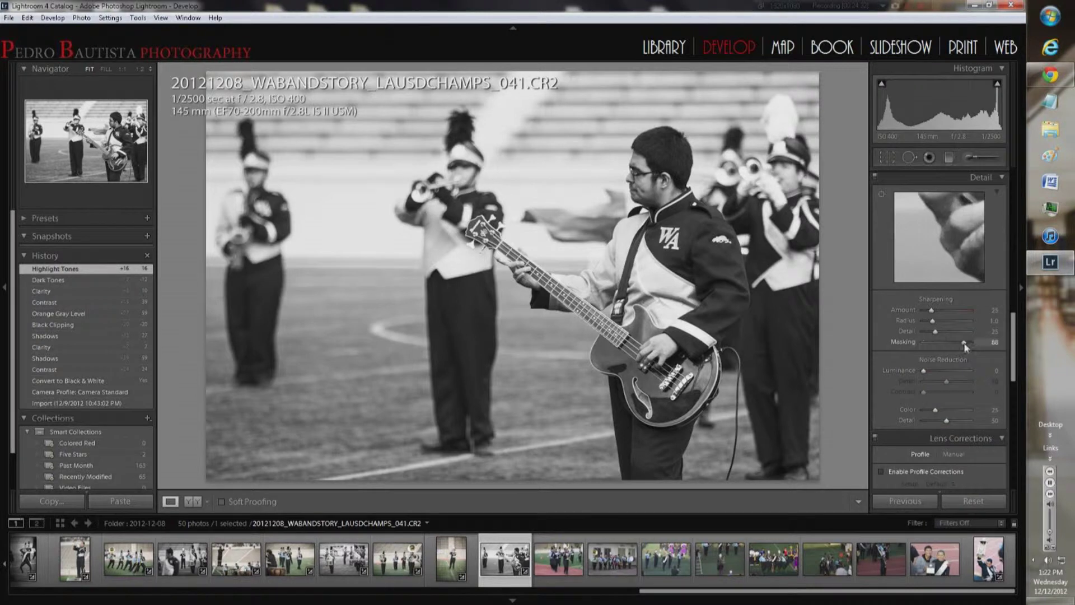
pyautogui.moveTo(965, 347); pyautogui.dragTo(962, 346)
# - Enable lens profile corrections and add a -34 post-crop vignette to photo 041
pyautogui.scroll(-5, 952, 336)
pyautogui.click(881, 219)
pyautogui.moveTo(946, 404)
pyautogui.mouseDown()
pyautogui.moveTo(936, 404)
pyautogui.moveTo(963, 415)
pyautogui.mouseUp()
pyautogui.moveTo(946, 436); pyautogui.dragTo(963, 436)
pyautogui.scroll(-3, 918, 414)
pyautogui.press('Right')
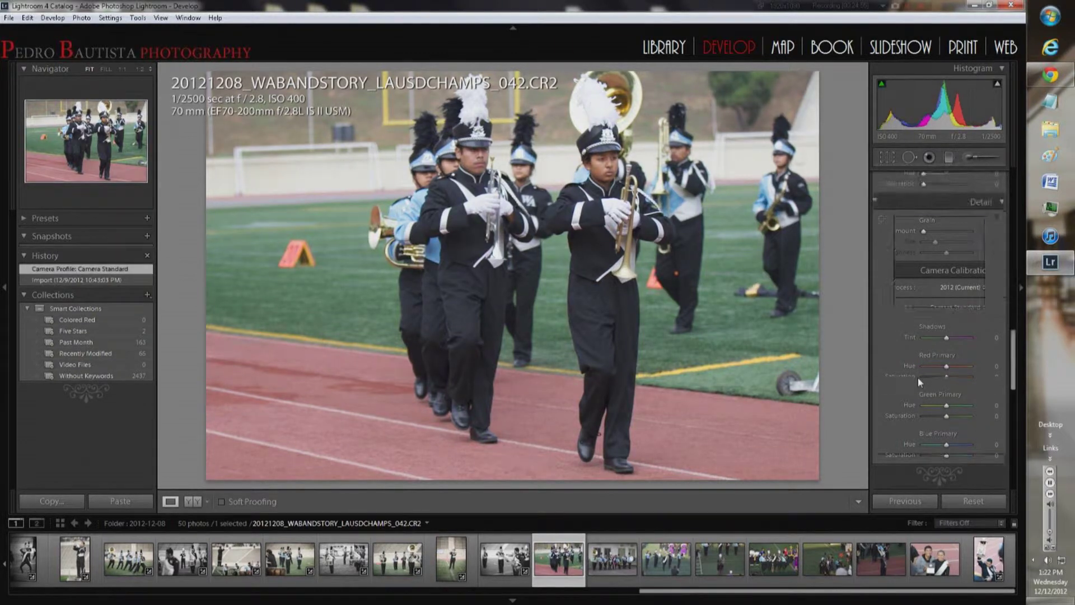
# - On photo 042 set Temp 4927, Exposure +0.37, Saturation -34, Highlights -29, Contrast +20, with lifted shadows and clarity
pyautogui.scroll(10, 918, 378)
pyautogui.moveTo(940, 228); pyautogui.dragTo(937, 227)
pyautogui.moveTo(946, 268); pyautogui.dragTo(947, 269)
pyautogui.moveTo(946, 378); pyautogui.dragTo(938, 378)
pyautogui.moveTo(946, 296); pyautogui.dragTo(950, 307)
pyautogui.moveTo(946, 329); pyautogui.dragTo(947, 356)
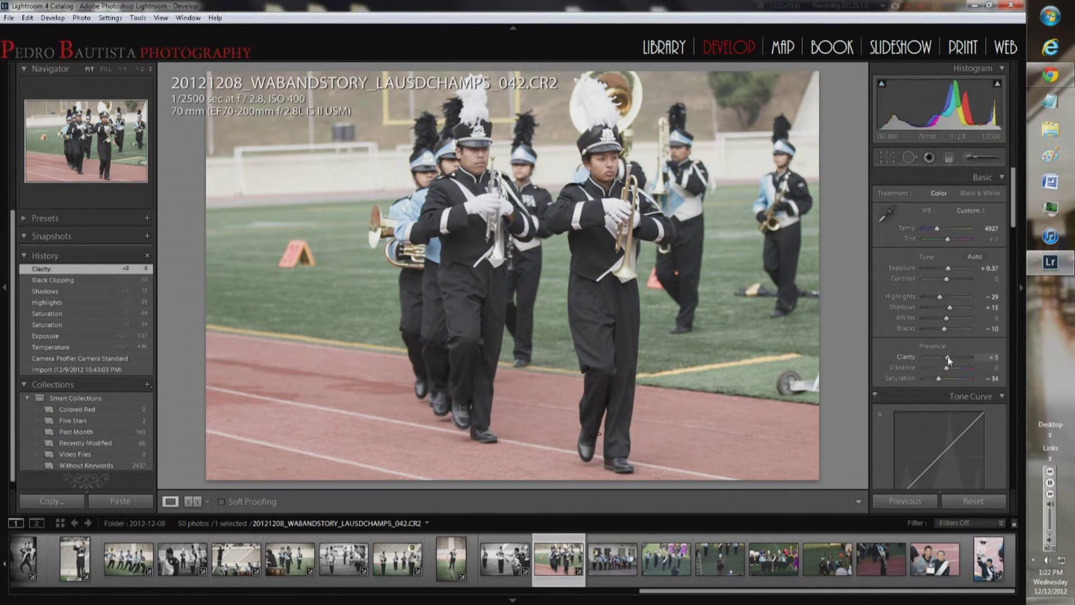
pyautogui.moveTo(946, 278); pyautogui.dragTo(952, 279)
# - Add sharpening masking, enable lens profile corrections and a -32 vignette on photo 042
pyautogui.scroll(-5, 891, 306)
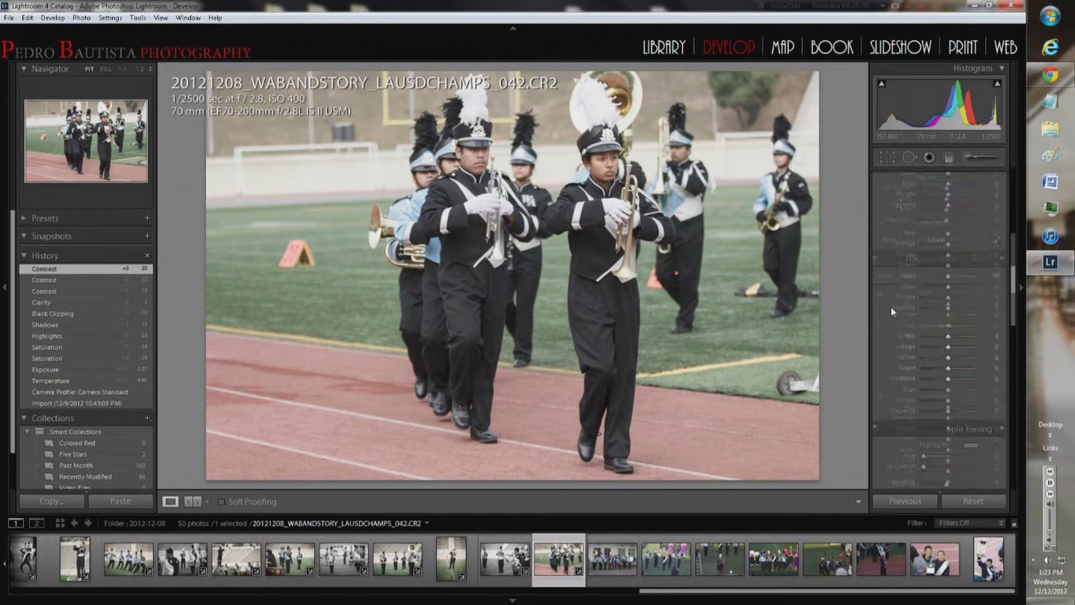
pyautogui.moveTo(923, 359); pyautogui.dragTo(967, 358)
pyautogui.scroll(-5, 905, 304)
pyautogui.click(882, 226)
pyautogui.moveTo(946, 411)
pyautogui.mouseDown()
pyautogui.moveTo(952, 443)
pyautogui.moveTo(954, 422)
pyautogui.moveTo(938, 414)
pyautogui.mouseUp()
pyautogui.scroll(-5, 939, 415)
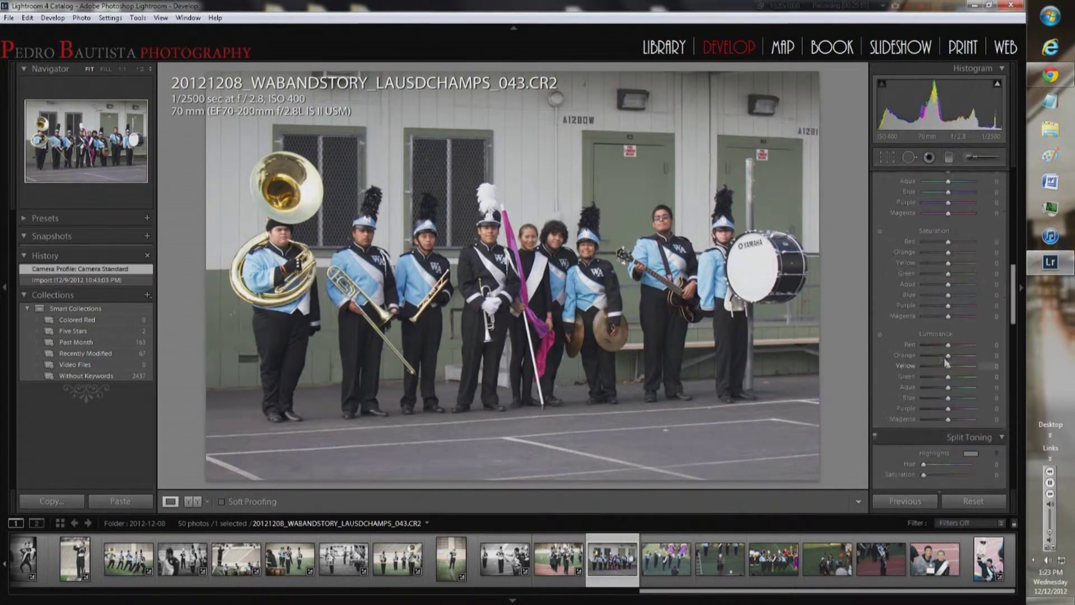
pyautogui.scroll(5, 949, 382)
# - Convert photo 043 to black and white with Contrast +100, added clarity and set whites and blacks
pyautogui.press('v')
pyautogui.moveTo(983, 277); pyautogui.dragTo(986, 307)
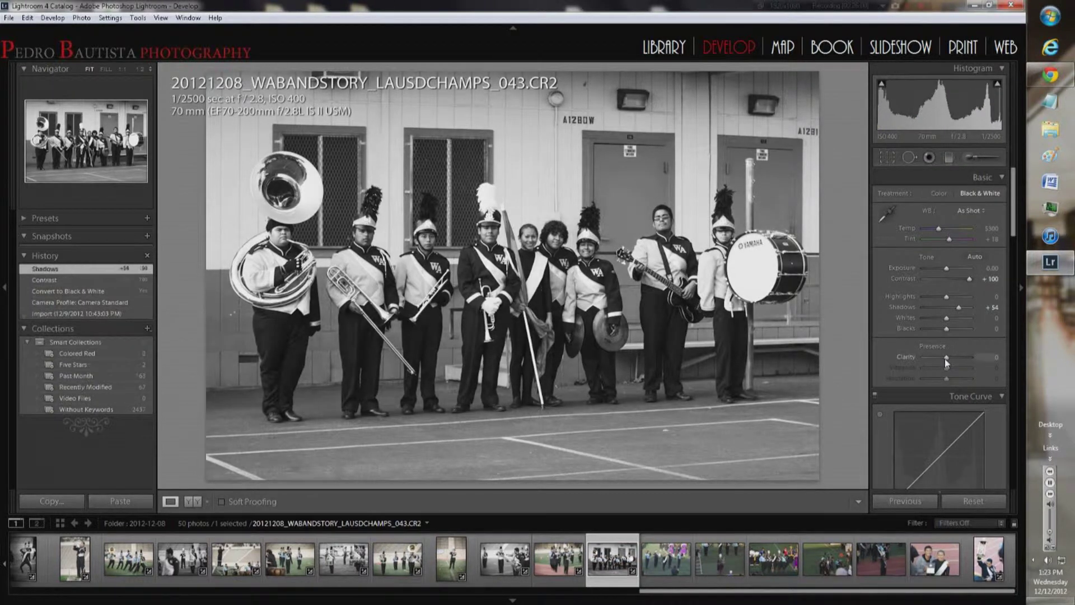
pyautogui.moveTo(947, 356); pyautogui.dragTo(949, 357)
pyautogui.moveTo(986, 308)
pyautogui.mouseDown()
pyautogui.moveTo(956, 308)
pyautogui.moveTo(949, 297)
pyautogui.mouseUp()
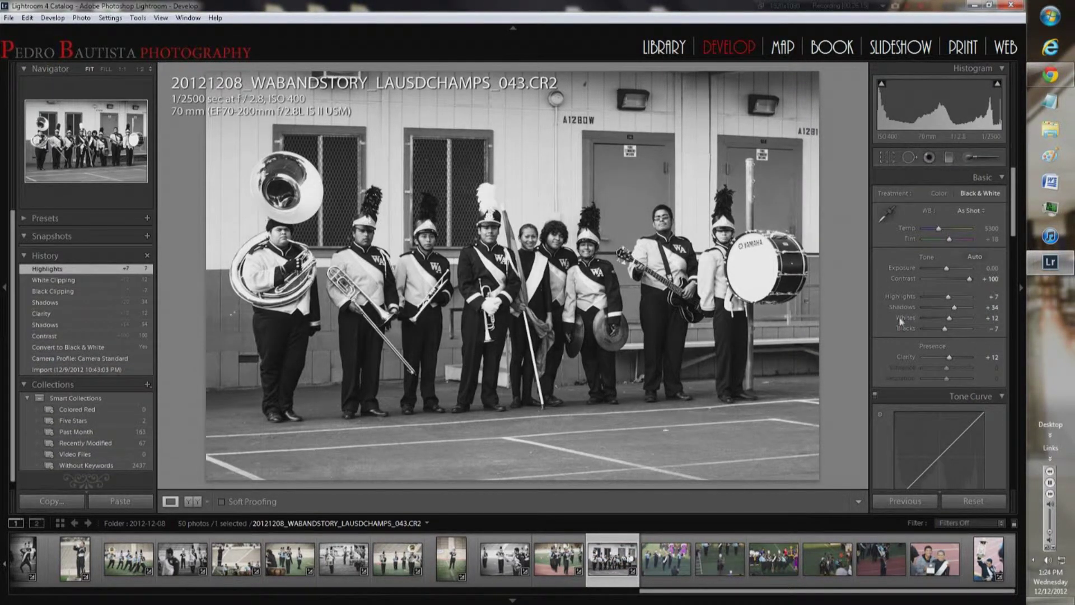
# - Revert to the Import history state, create a colour virtual copy, and return to the original
pyautogui.click(79, 369)
pyautogui.rightClick(588, 403)
pyautogui.click(645, 411)
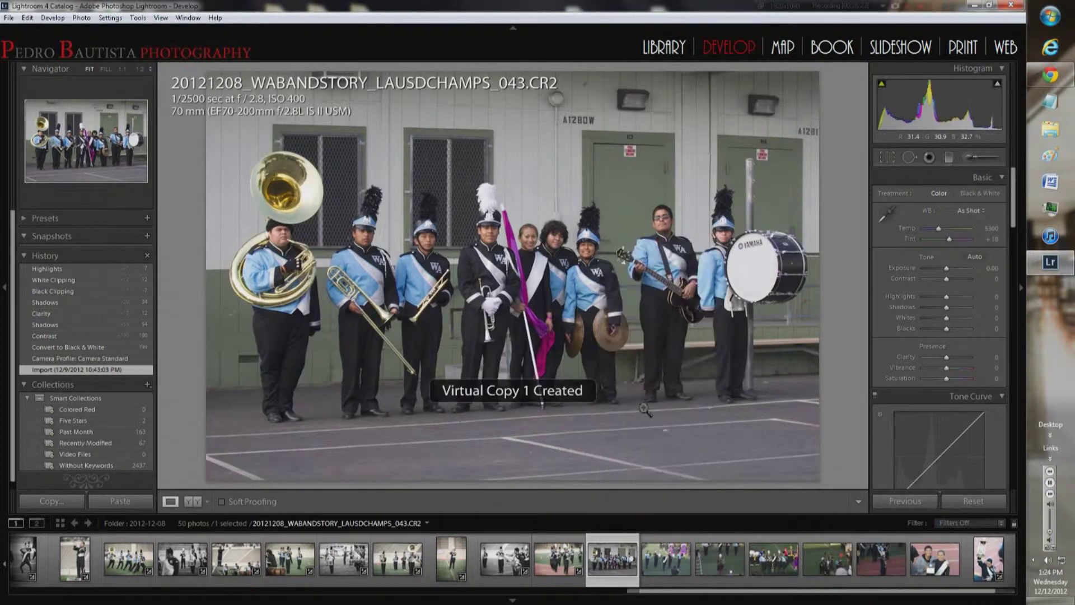
pyautogui.press('Left')
# - Restore the black-and-white edits from History and enable lens profile corrections
pyautogui.click(84, 269)
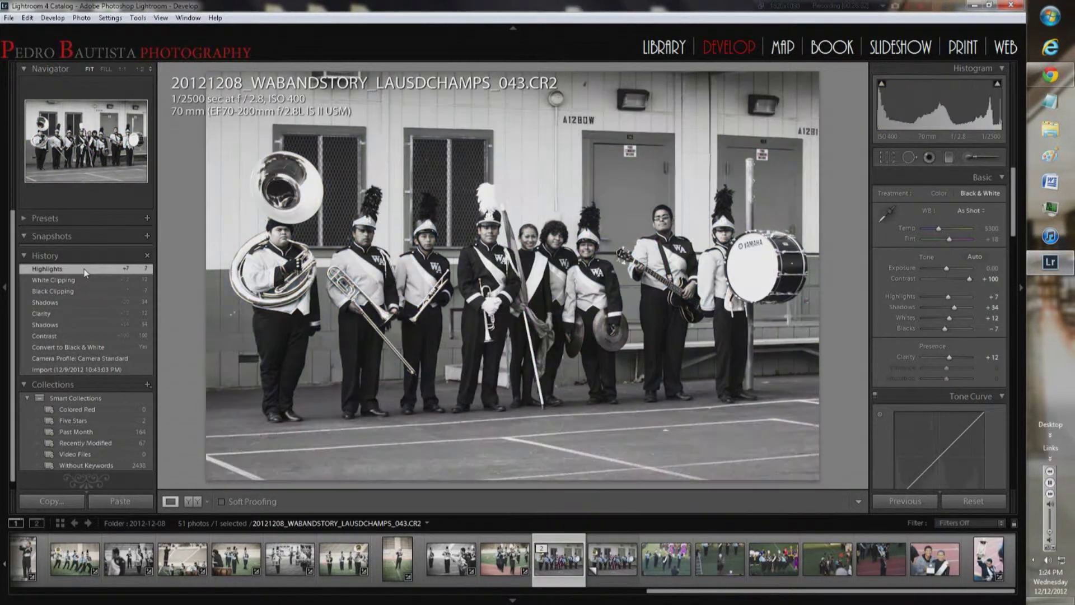
pyautogui.scroll(-5, 905, 357)
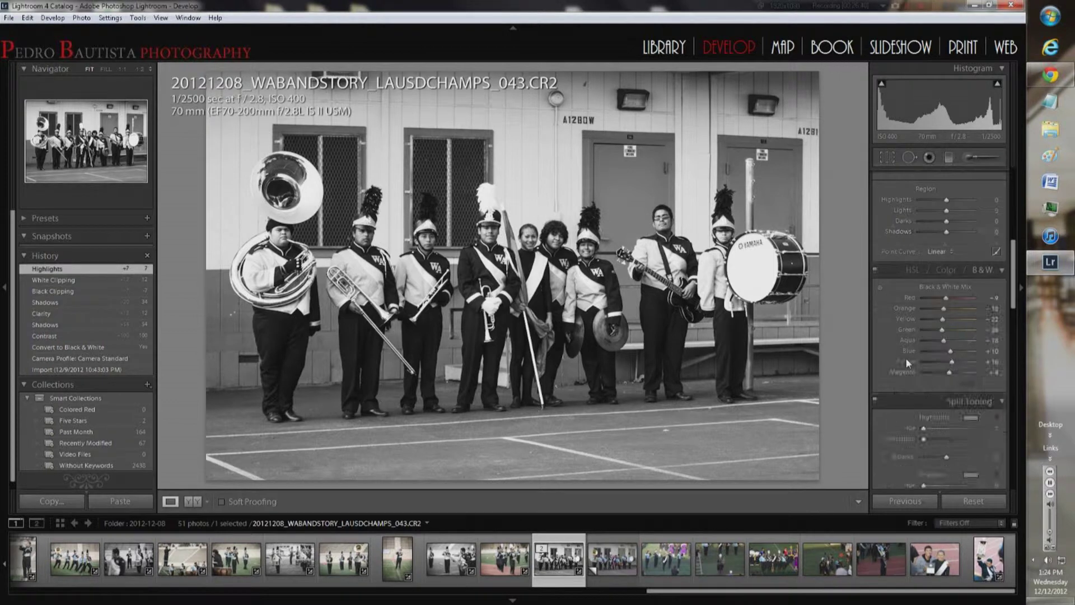
pyautogui.scroll(-5, 905, 357)
pyautogui.click(882, 386)
# - Add a -29 post-crop vignette with adjusted feather and a slightly higher midpoint
pyautogui.scroll(-5, 894, 411)
pyautogui.click(939, 404)
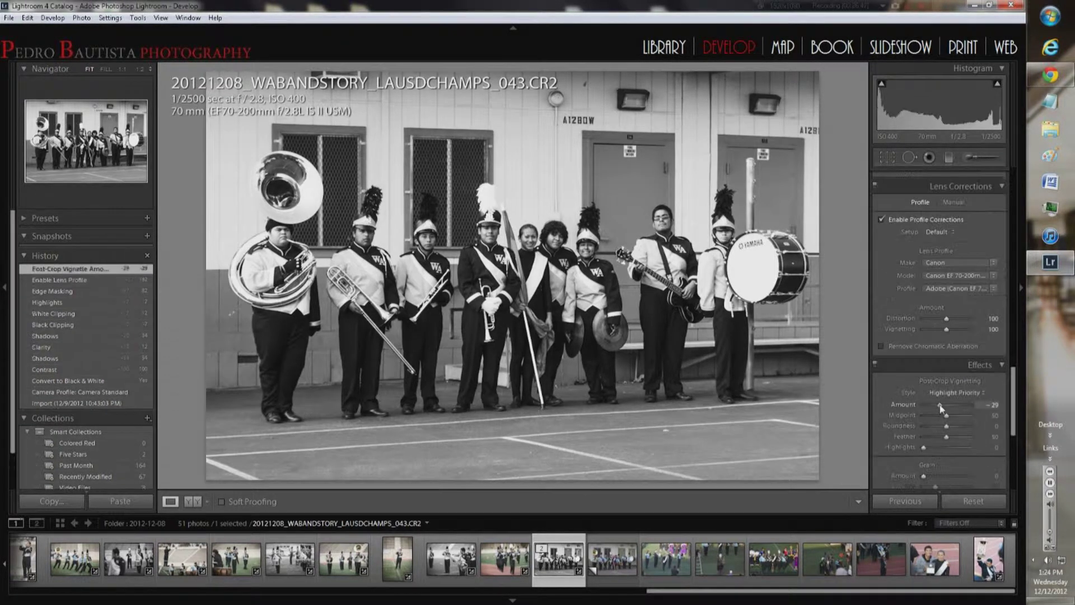
pyautogui.click(948, 437)
pyautogui.click(948, 415)
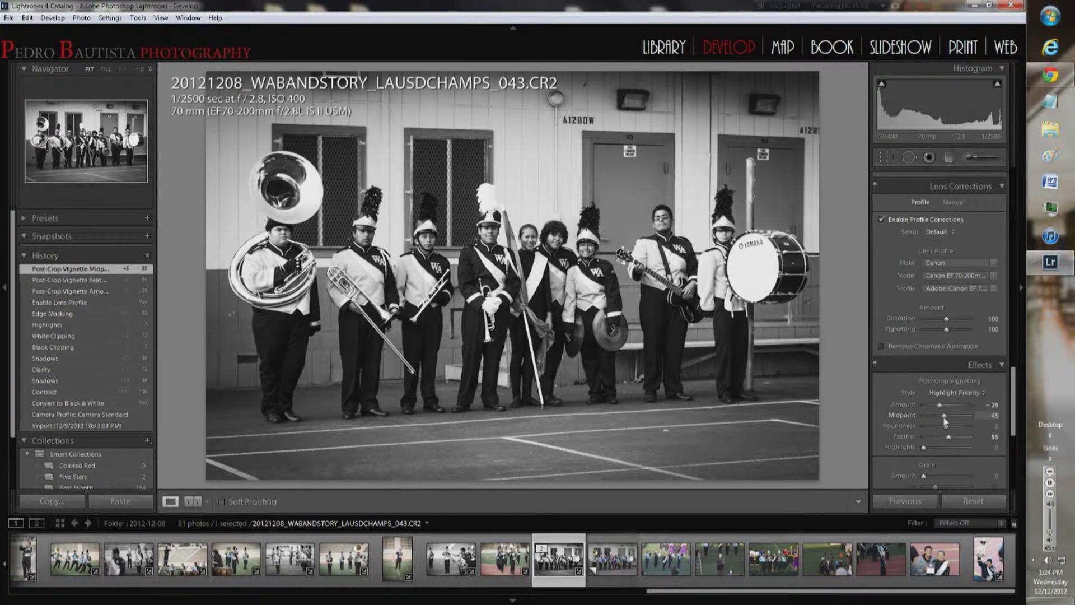
pyautogui.moveTo(945, 417); pyautogui.dragTo(949, 418)
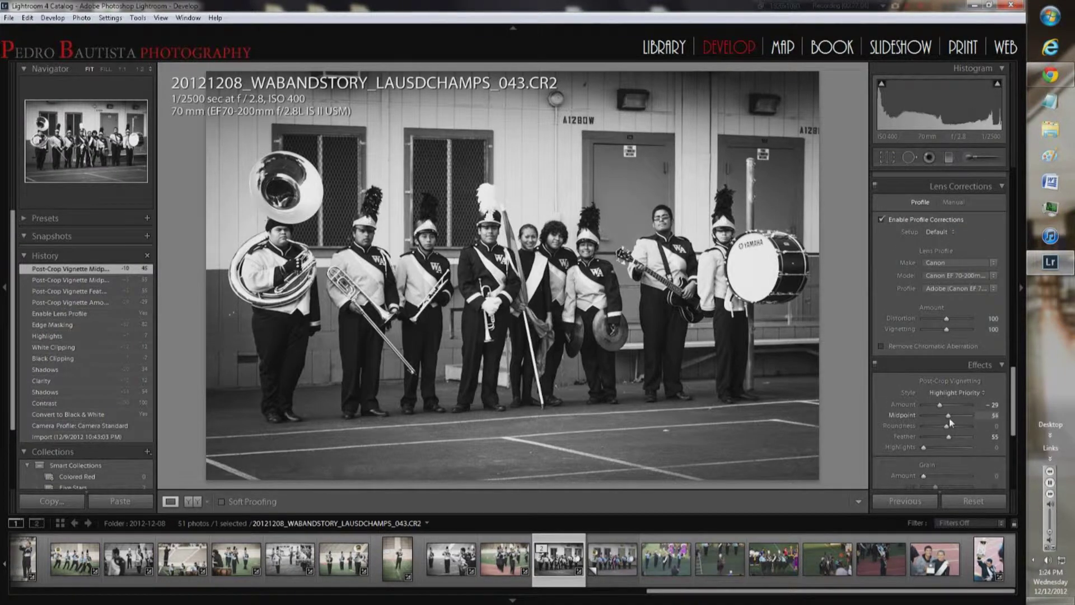
pyautogui.hotkey('ctrl', "'")
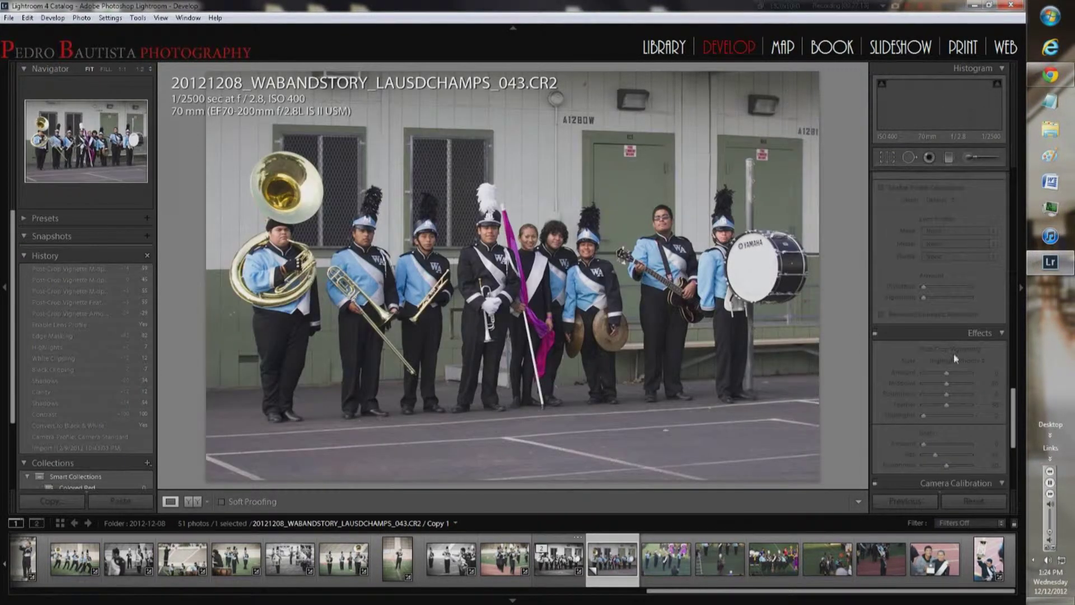
# - Compare against the black-and-white original and raise the colour copy's vibrance to +24
pyautogui.scroll(10, 952, 358)
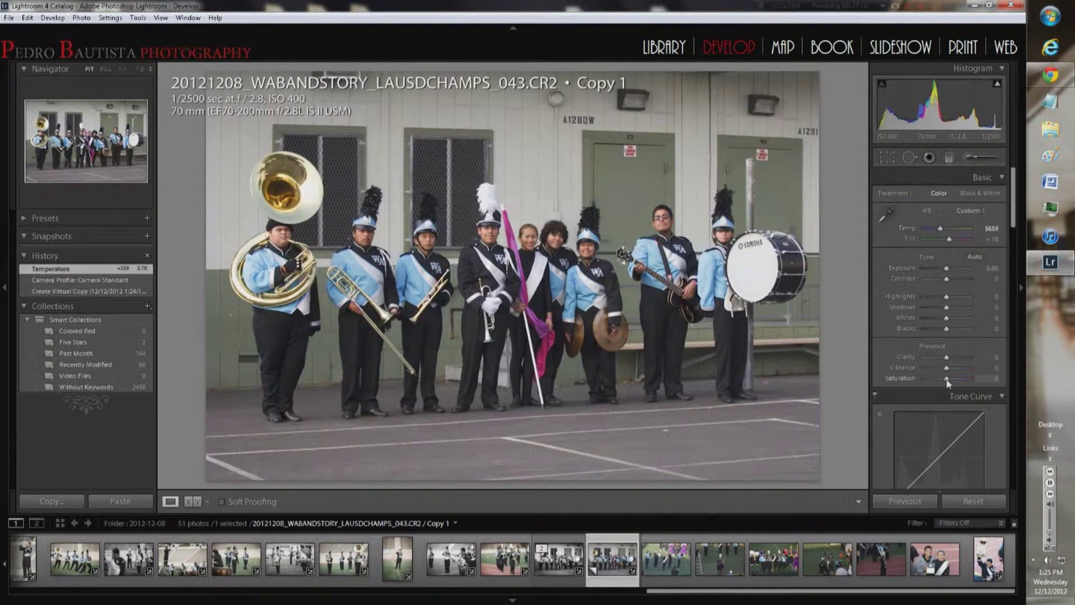
pyautogui.press('Left')
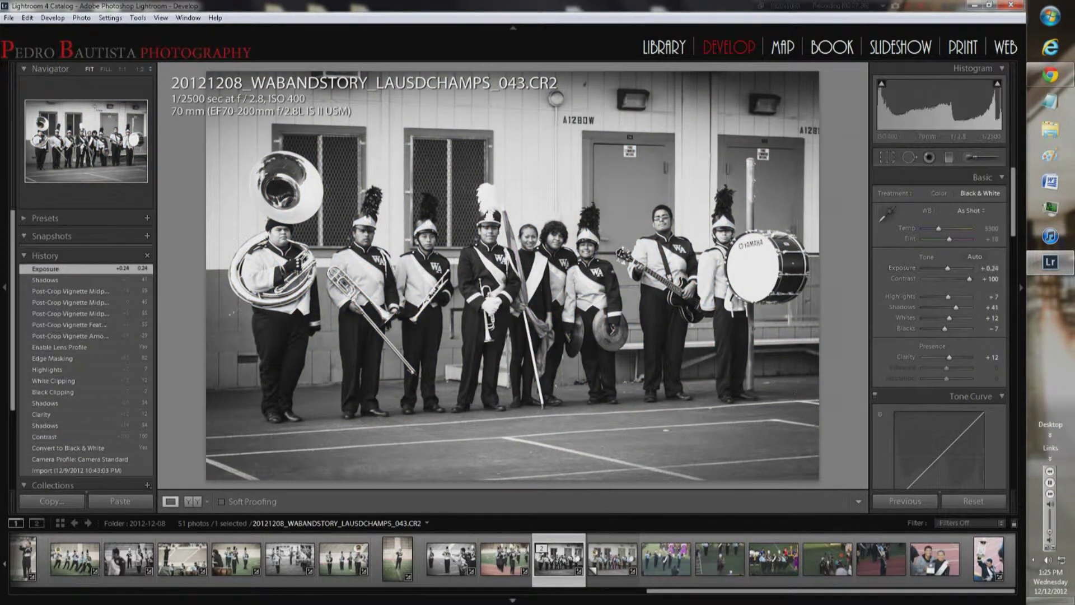
pyautogui.press('Right')
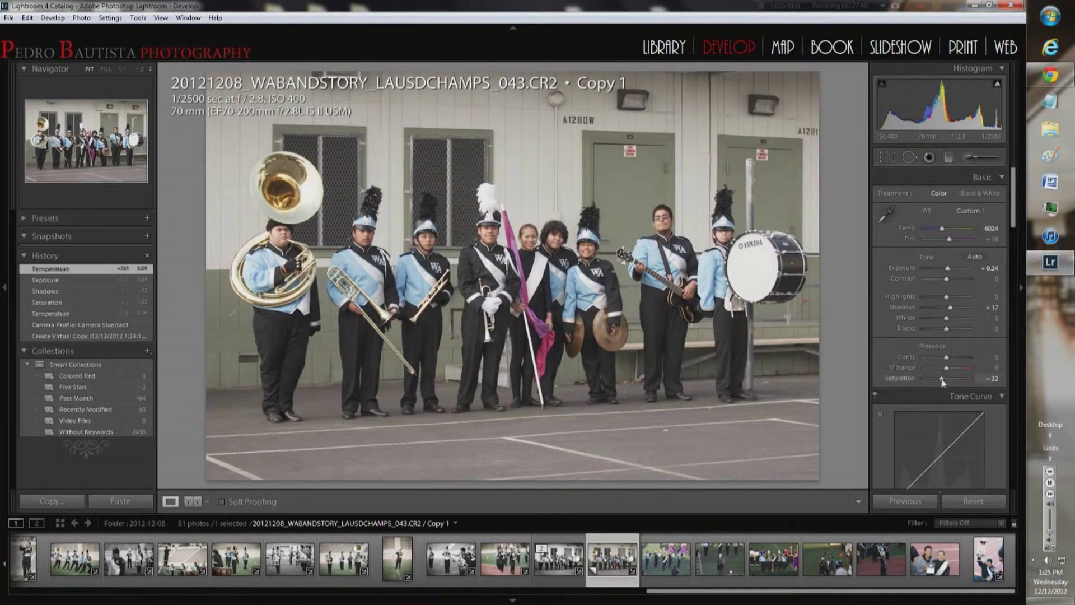
pyautogui.moveTo(953, 371); pyautogui.dragTo(953, 371)
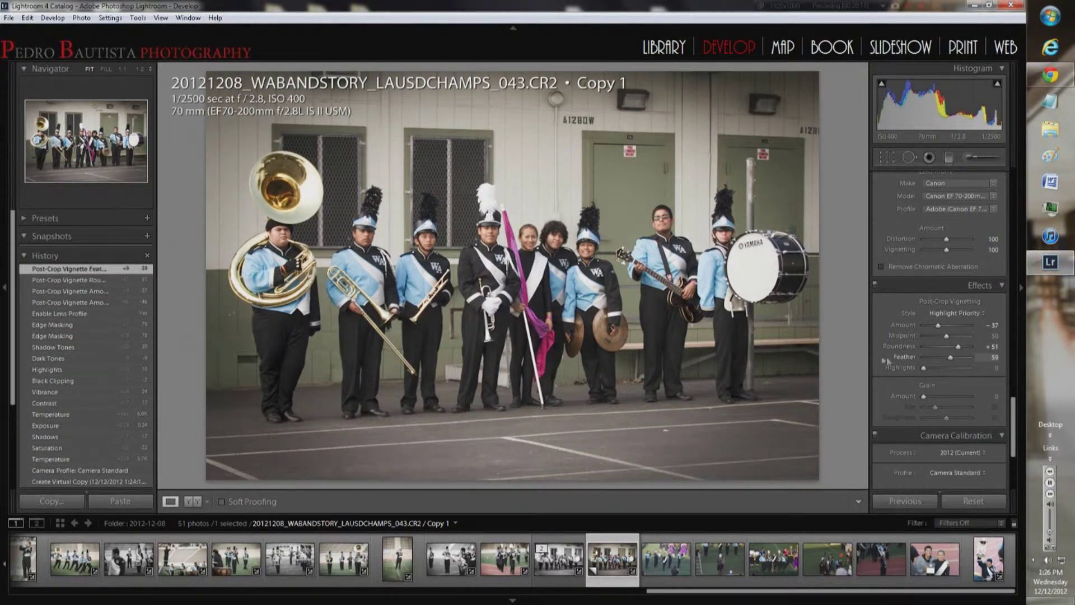
pyautogui.press('Right')
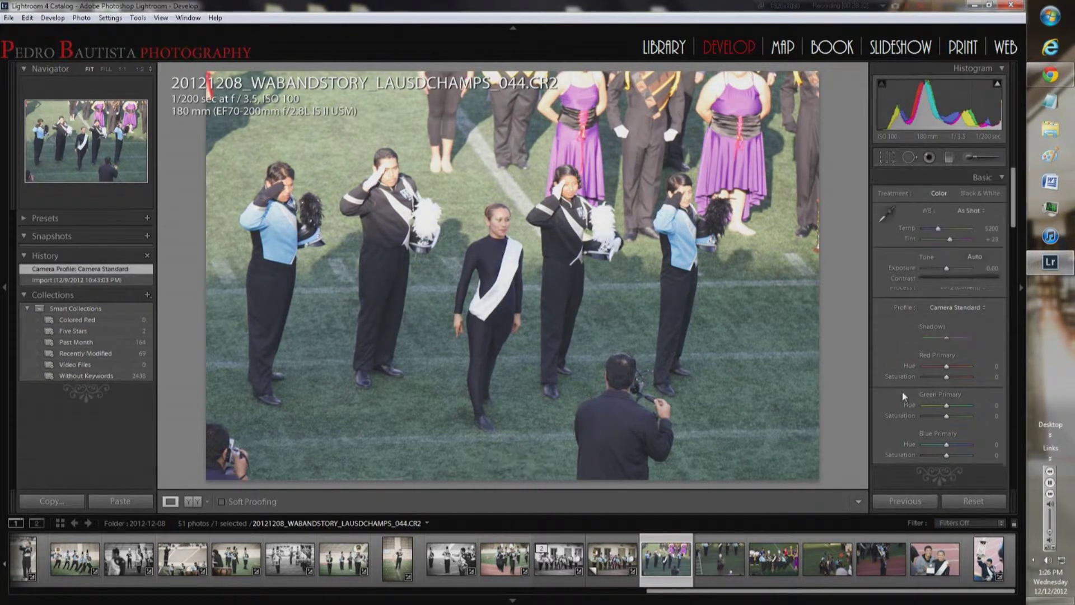
# - Lift photo 044's Shadows to +100 and tone down highlights and orange tones
pyautogui.moveTo(945, 267)
pyautogui.mouseDown()
pyautogui.moveTo(928, 297)
pyautogui.moveTo(945, 267)
pyautogui.mouseUp()
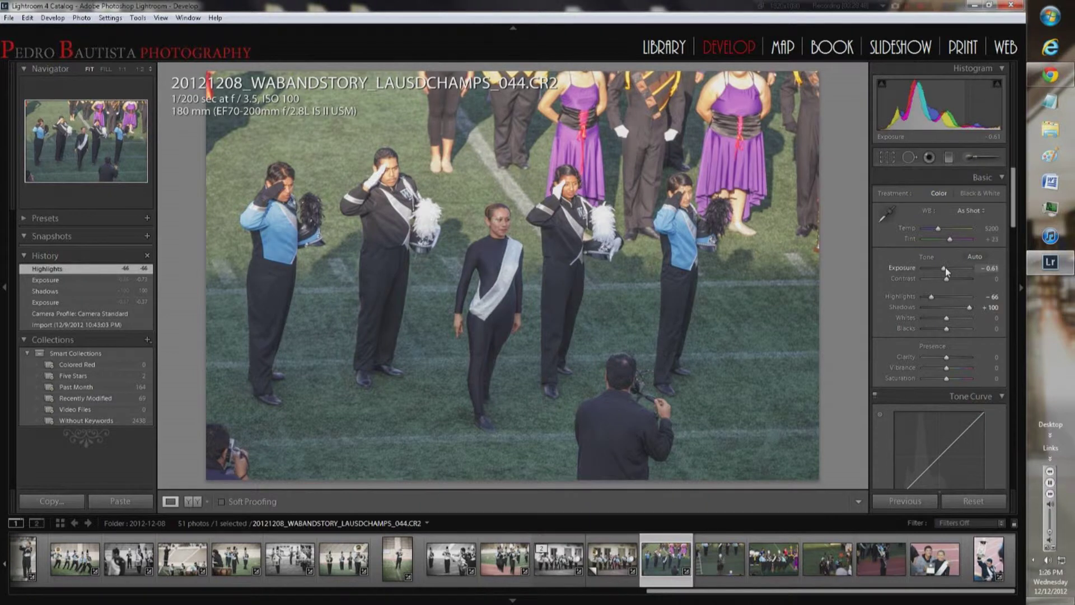
pyautogui.scroll(-5, 898, 355)
pyautogui.scroll(-5, 898, 354)
pyautogui.moveTo(948, 347); pyautogui.dragTo(952, 347)
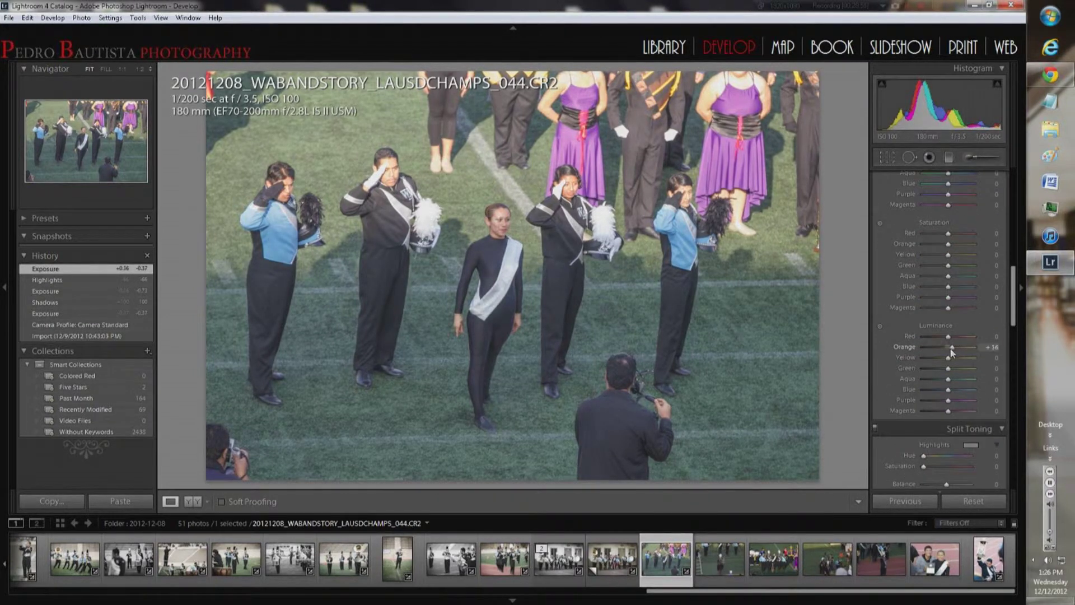
pyautogui.moveTo(948, 243); pyautogui.dragTo(944, 250)
# - Adjust contrast and clarity, warm Temp to 5659, set Saturation -15 and deepen the curve's darks
pyautogui.scroll(5, 898, 339)
pyautogui.scroll(5, 898, 340)
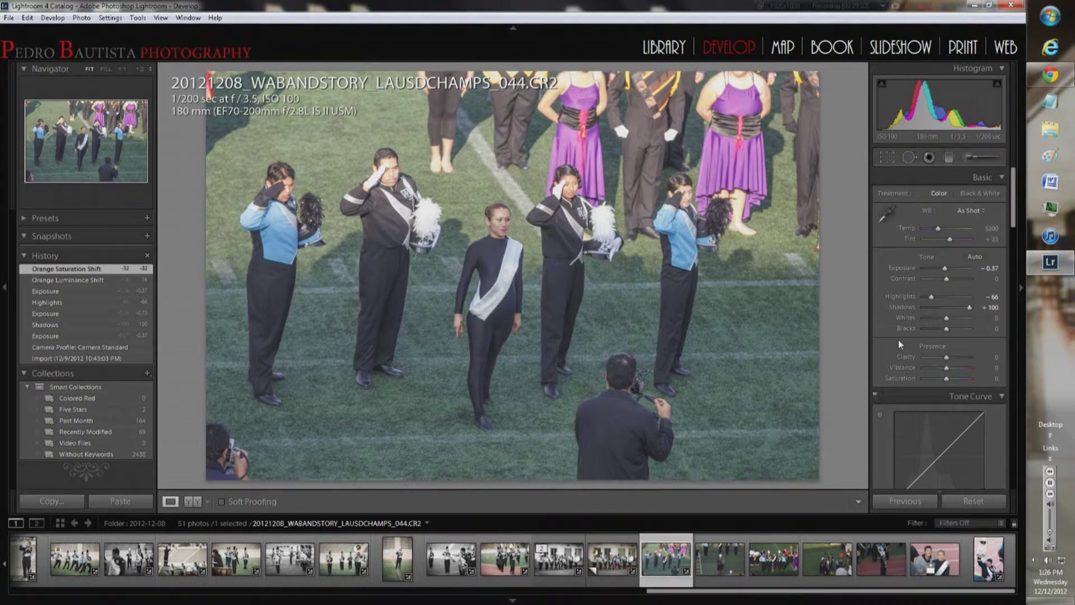
pyautogui.moveTo(946, 279); pyautogui.dragTo(951, 280)
pyautogui.moveTo(946, 356); pyautogui.dragTo(948, 357)
pyautogui.moveTo(938, 228); pyautogui.dragTo(940, 227)
pyautogui.moveTo(946, 378); pyautogui.dragTo(943, 379)
pyautogui.moveTo(946, 328)
pyautogui.mouseDown()
pyautogui.moveTo(943, 302)
pyautogui.moveTo(959, 314)
pyautogui.mouseUp()
# - Open photo 045 and apply the Camera Standard camera profile
pyautogui.scroll(-5, 942, 313)
pyautogui.scroll(-5, 943, 303)
pyautogui.scroll(-3, 885, 395)
pyautogui.scroll(-3, 898, 404)
pyautogui.scroll(-2, 898, 404)
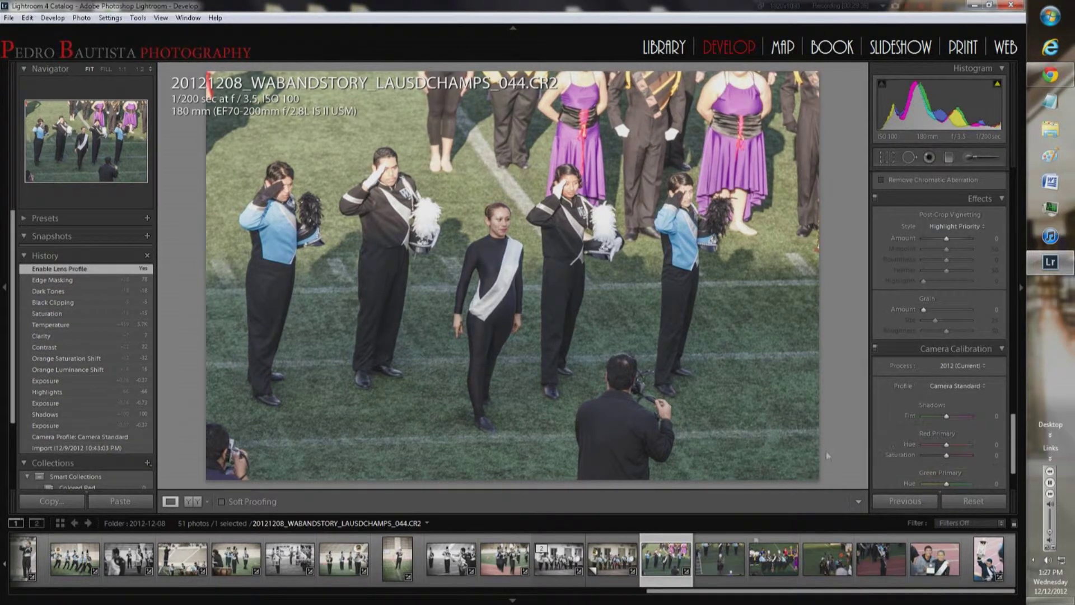
pyautogui.click(704, 572)
pyautogui.click(958, 386)
pyautogui.click(952, 465)
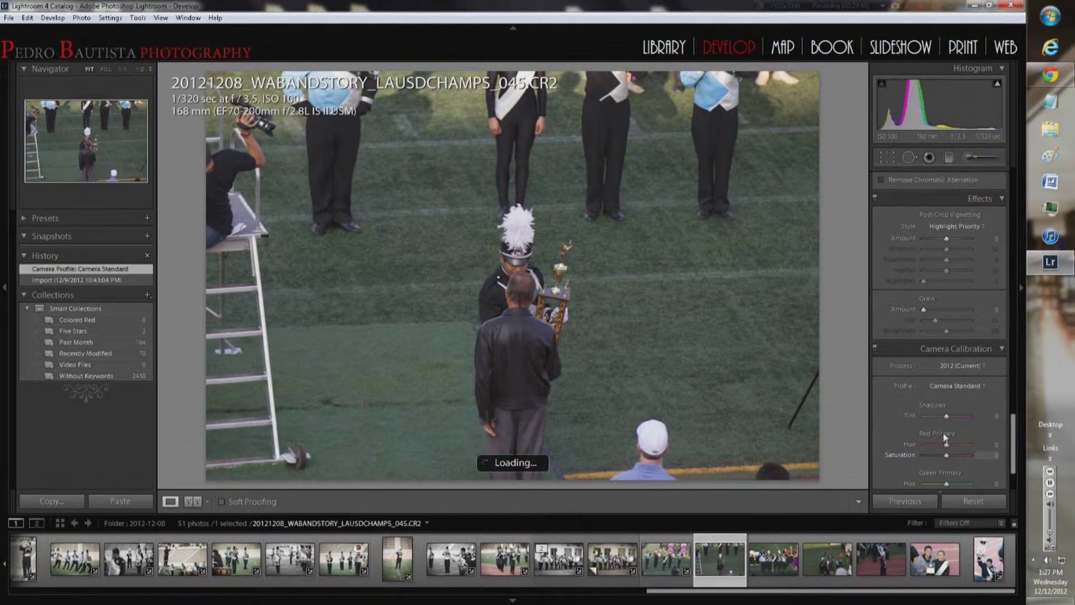
# - Give photo 045 Shadows +41, Temp 6512, Saturation -20 and Contrast +29, then open photo 046
pyautogui.scroll(15, 946, 392)
pyautogui.moveTo(946, 268); pyautogui.dragTo(956, 307)
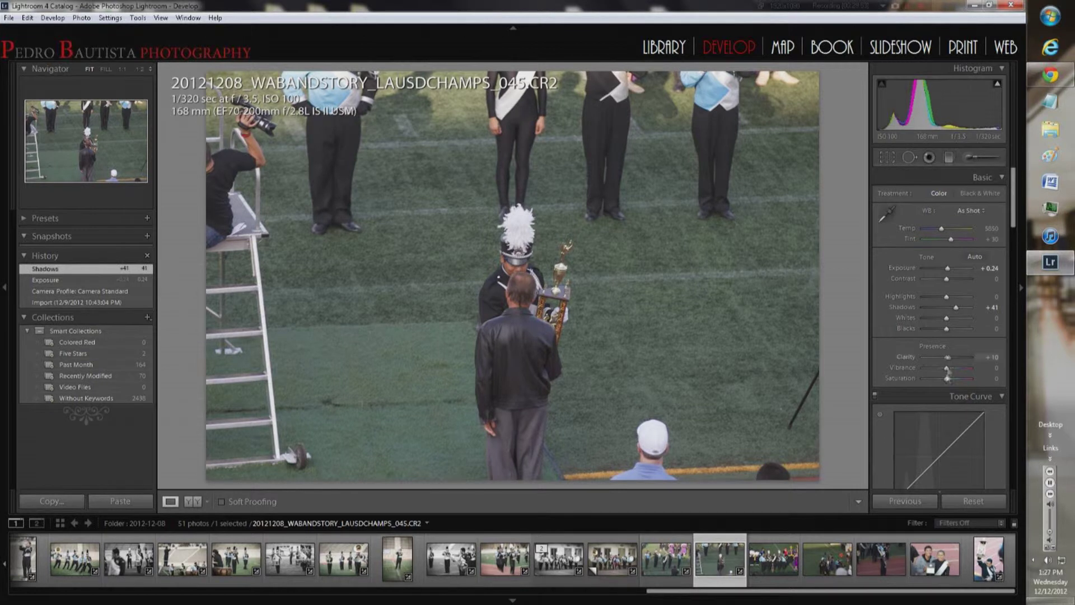
pyautogui.moveTo(946, 356); pyautogui.dragTo(948, 357)
pyautogui.moveTo(941, 228); pyautogui.dragTo(943, 228)
pyautogui.moveTo(941, 383); pyautogui.dragTo(943, 352)
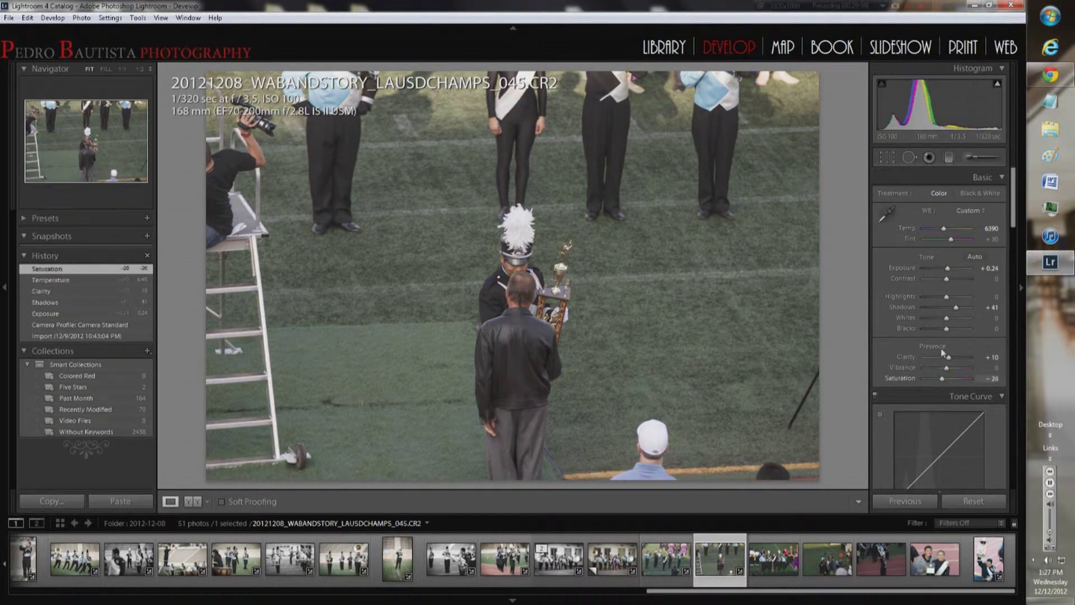
pyautogui.moveTo(949, 231); pyautogui.dragTo(949, 231)
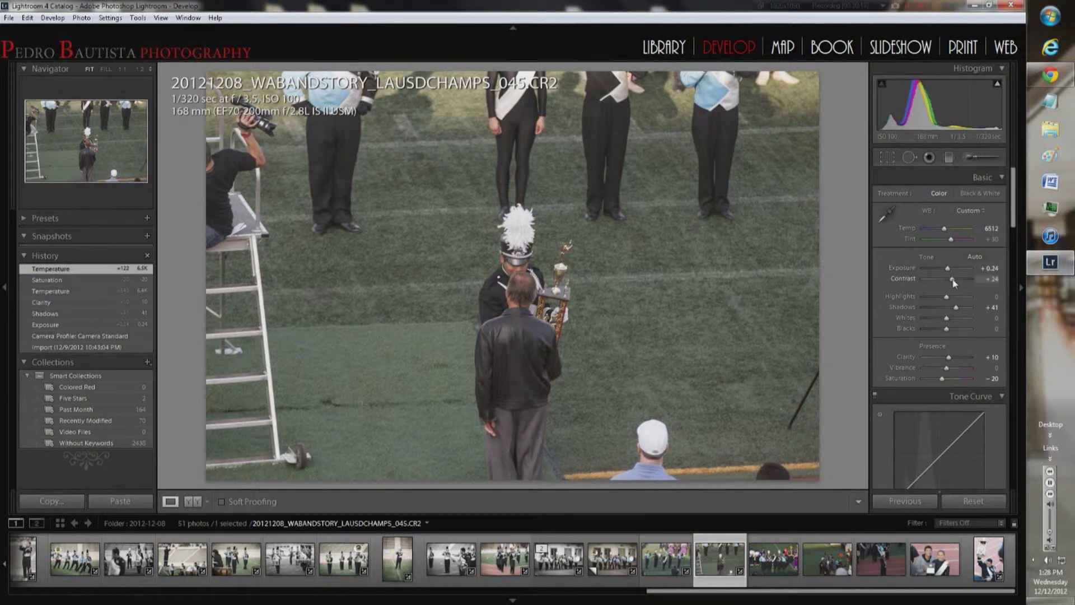
pyautogui.moveTo(952, 279); pyautogui.dragTo(953, 279)
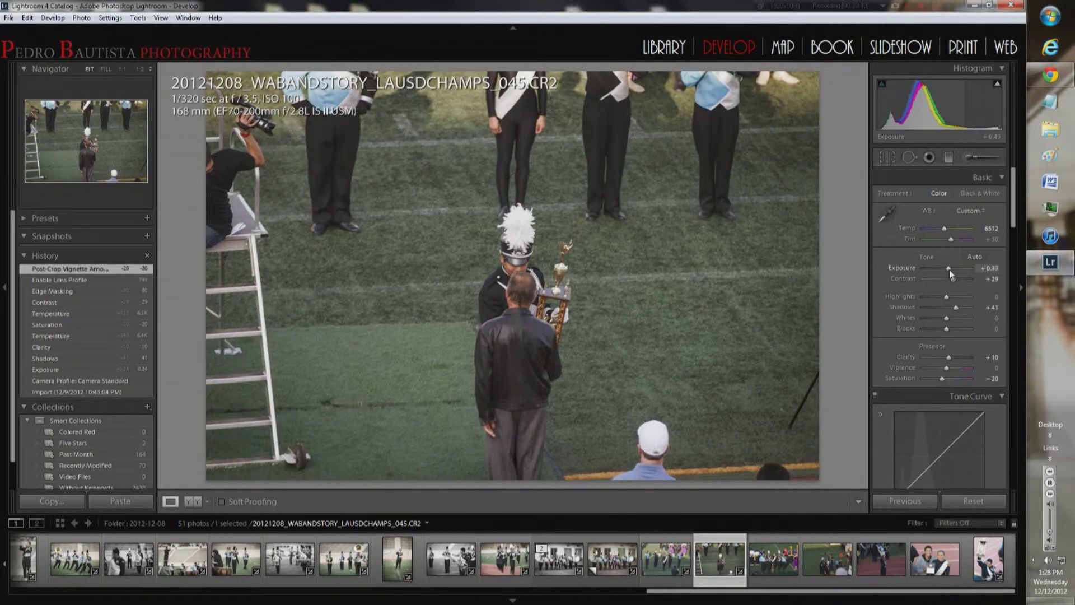
pyautogui.click(757, 567)
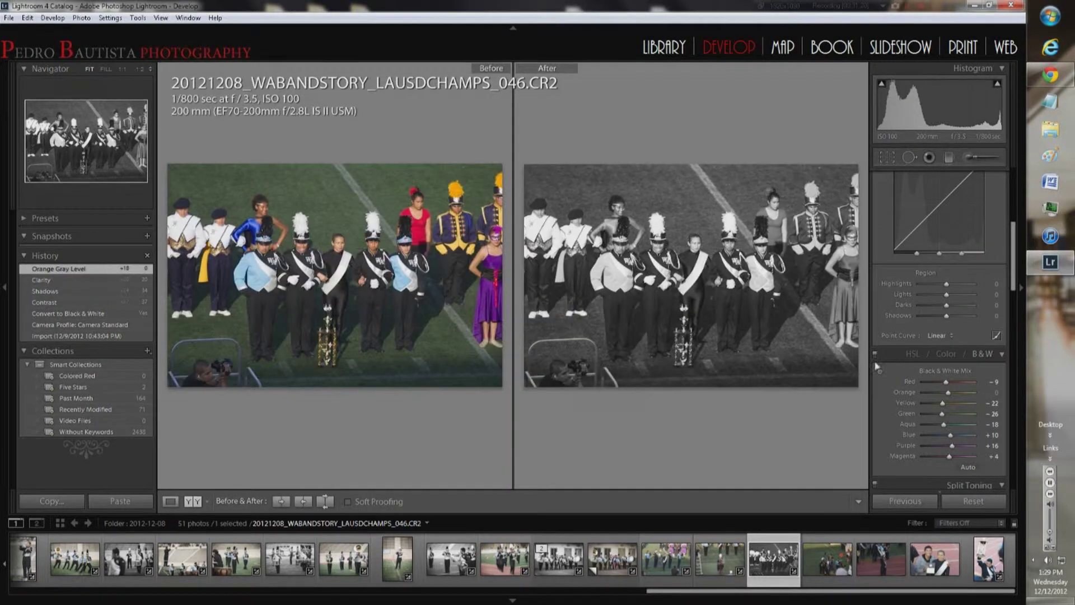
# - Lower photo 046's temperature to 3098, raise Blacks to +24, then switch it back to colour
pyautogui.scroll(10, 937, 229)
pyautogui.click(928, 230)
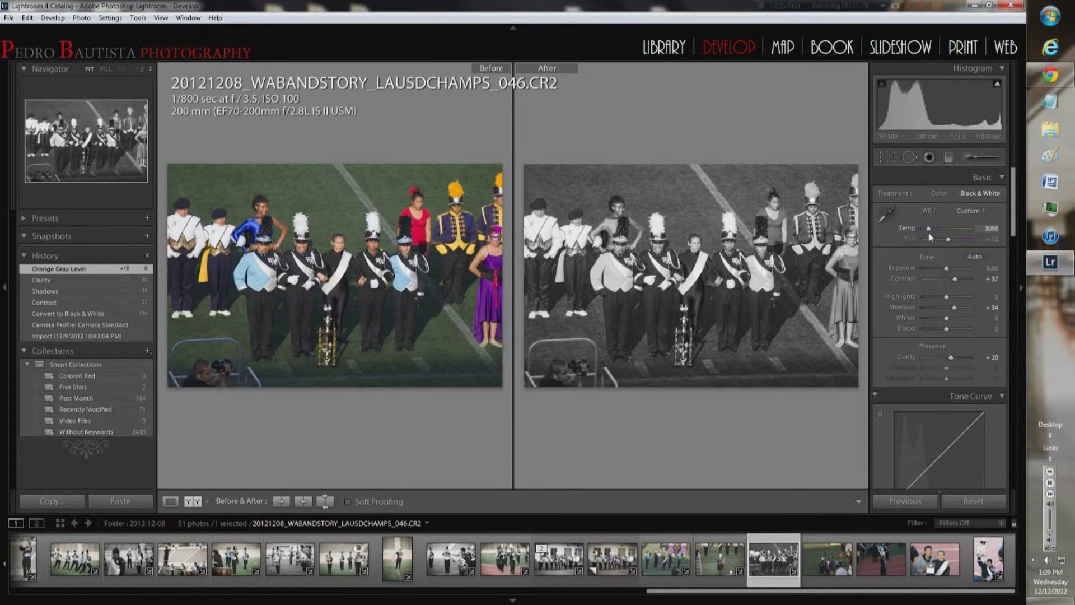
pyautogui.moveTo(946, 330); pyautogui.dragTo(955, 333)
pyautogui.scroll(-10, 954, 334)
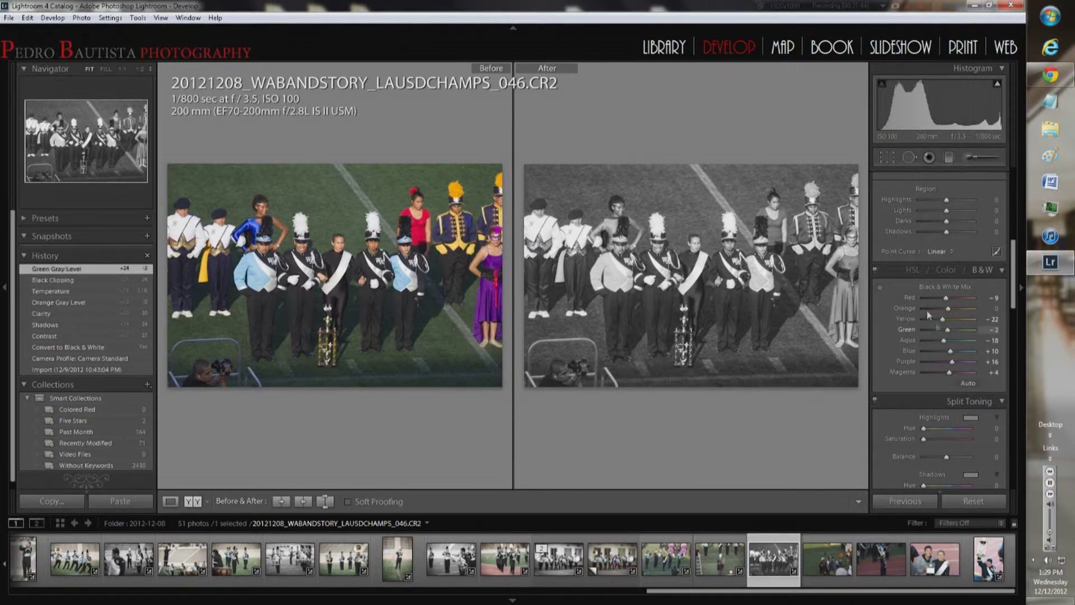
pyautogui.scroll(10, 951, 280)
pyautogui.press('v')
# - Set temperature to 5049, Saturation -37 and a feathered -37 vignette, then advance to photo 047
pyautogui.moveTo(928, 227); pyautogui.dragTo(938, 233)
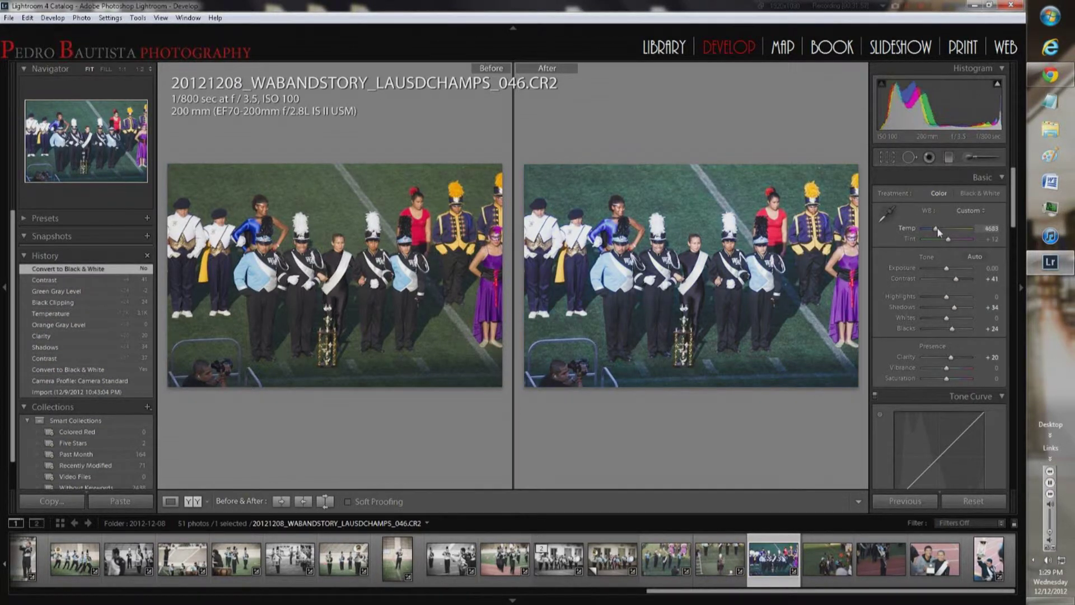
pyautogui.moveTo(942, 377); pyautogui.dragTo(905, 375)
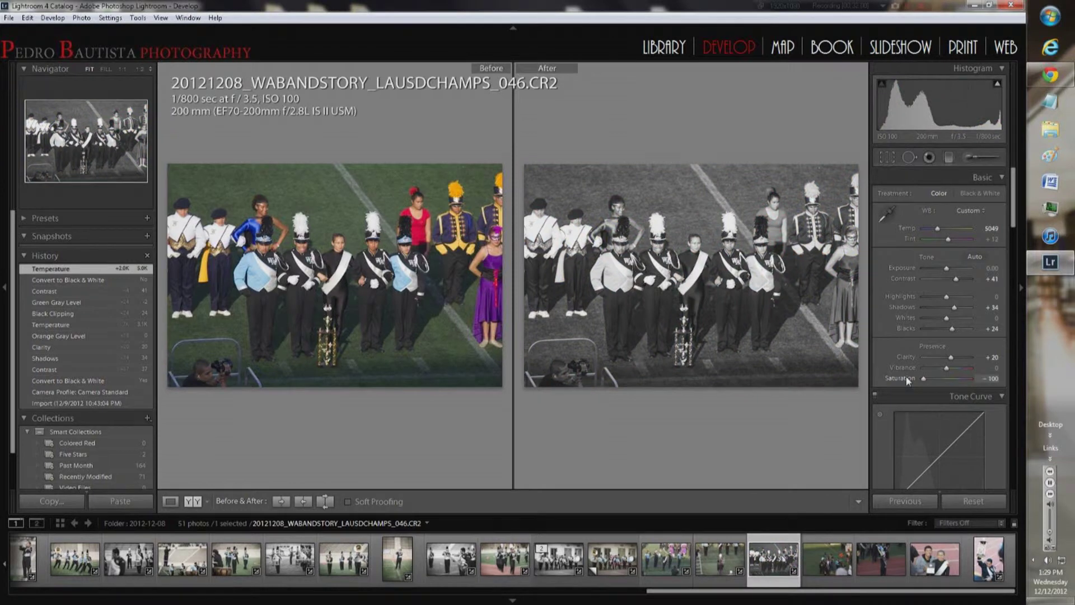
pyautogui.moveTo(939, 379); pyautogui.dragTo(946, 378)
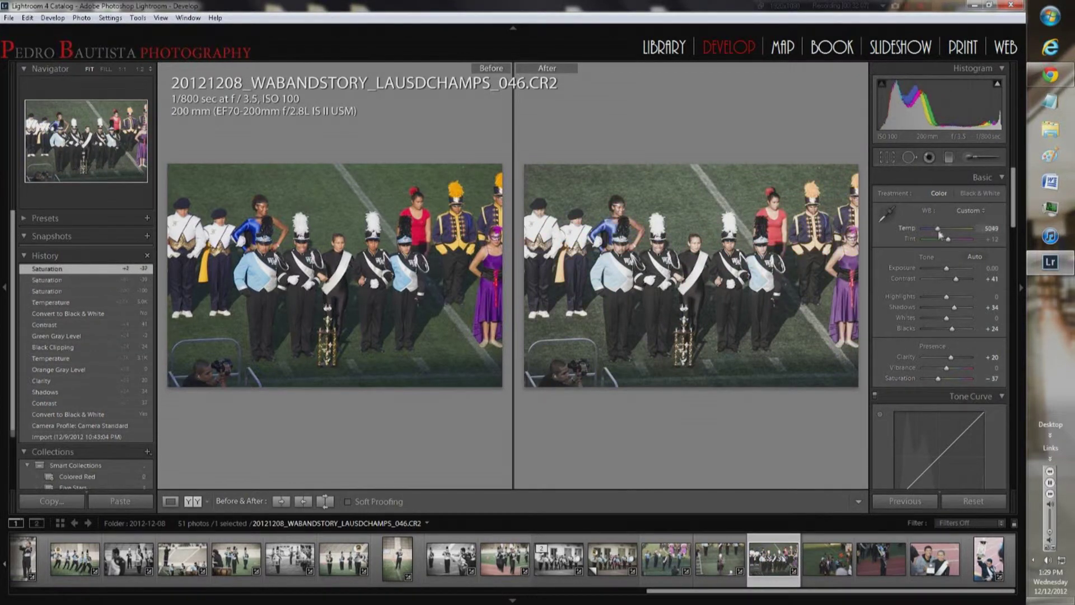
pyautogui.scroll(-5, 909, 339)
pyautogui.scroll(-5, 909, 339)
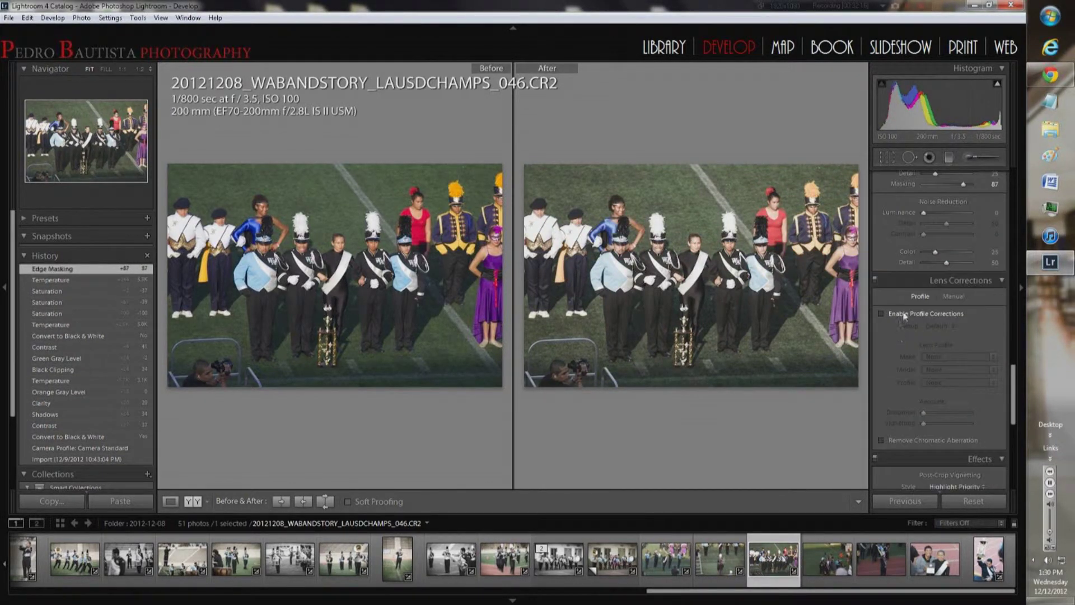
pyautogui.moveTo(946, 238); pyautogui.dragTo(955, 270)
pyautogui.press('Right')
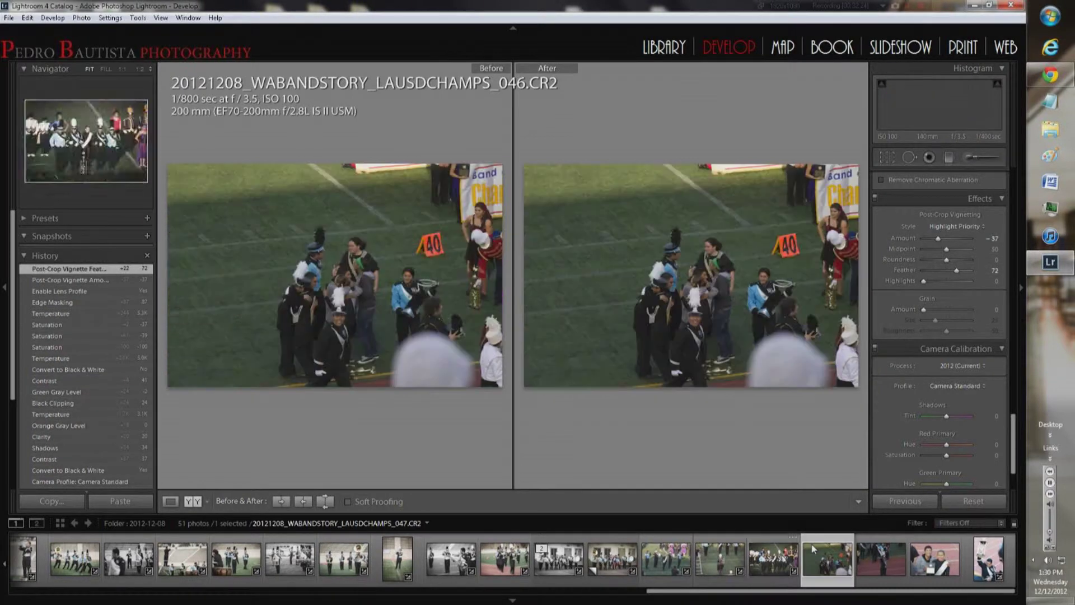
# - Set photo 047's Exposure to +0.85, Shadows +20 and Clarity +10
pyautogui.scroll(5, 929, 391)
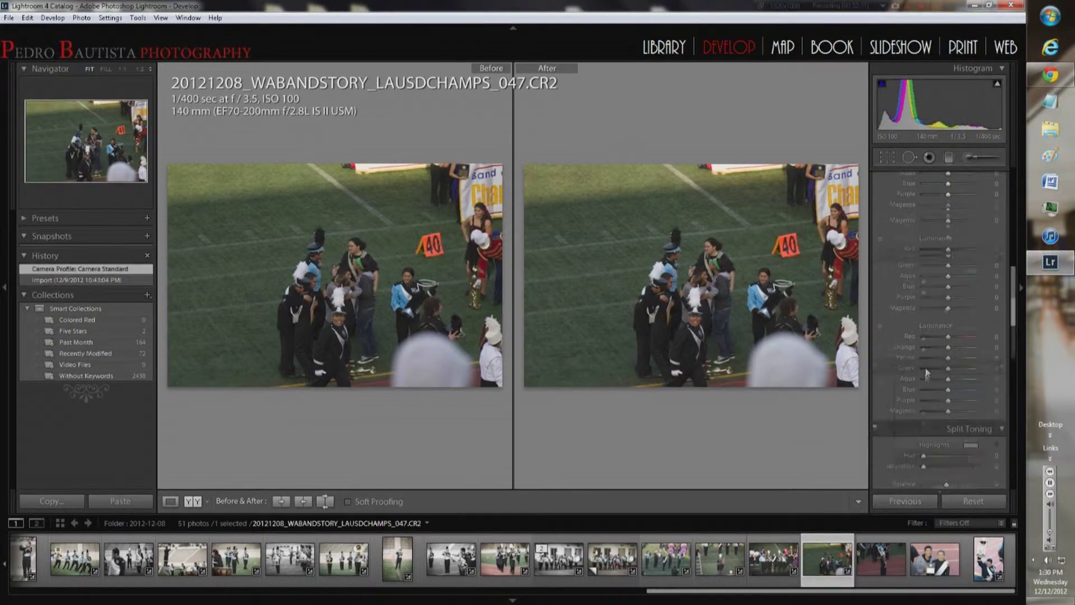
pyautogui.scroll(5, 935, 308)
pyautogui.moveTo(946, 307); pyautogui.dragTo(950, 308)
pyautogui.moveTo(946, 267)
pyautogui.mouseDown()
pyautogui.moveTo(974, 278)
pyautogui.moveTo(951, 271)
pyautogui.mouseUp()
pyautogui.moveTo(906, 357); pyautogui.dragTo(912, 356)
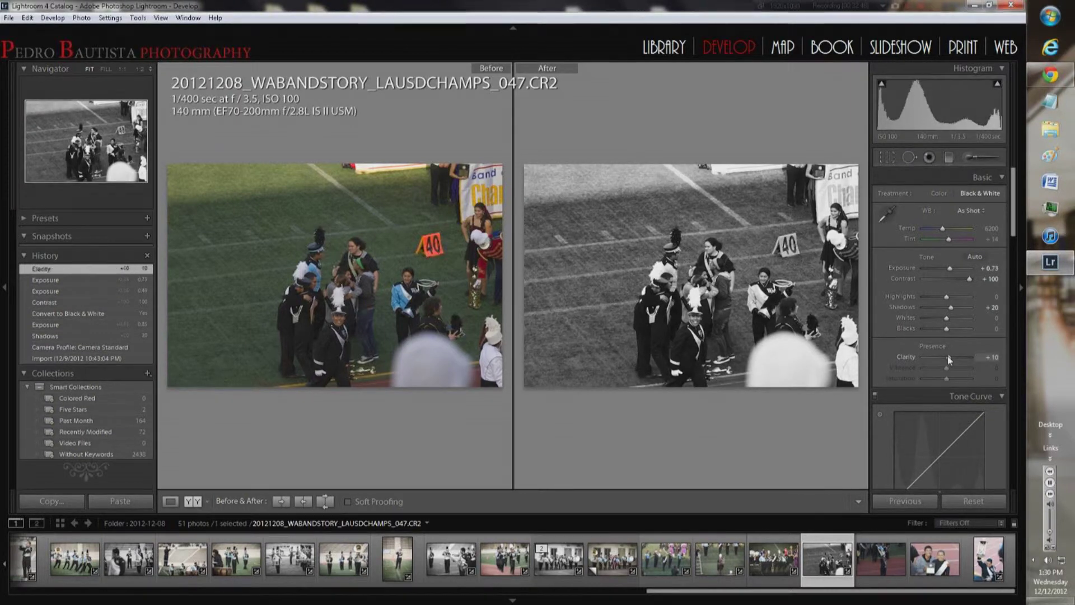
# - Adjust the orange level in the B&W mix and enable lens profile corrections
pyautogui.scroll(-10, 911, 360)
pyautogui.scroll(-5, 943, 314)
pyautogui.moveTo(944, 311)
pyautogui.mouseDown()
pyautogui.moveTo(963, 344)
pyautogui.moveTo(932, 321)
pyautogui.moveTo(958, 352)
pyautogui.mouseUp()
pyautogui.scroll(-5, 881, 344)
pyautogui.click(882, 344)
# - Add a -34 post-crop vignette, then open photo 048 from the filmstrip
pyautogui.scroll(-3, 894, 371)
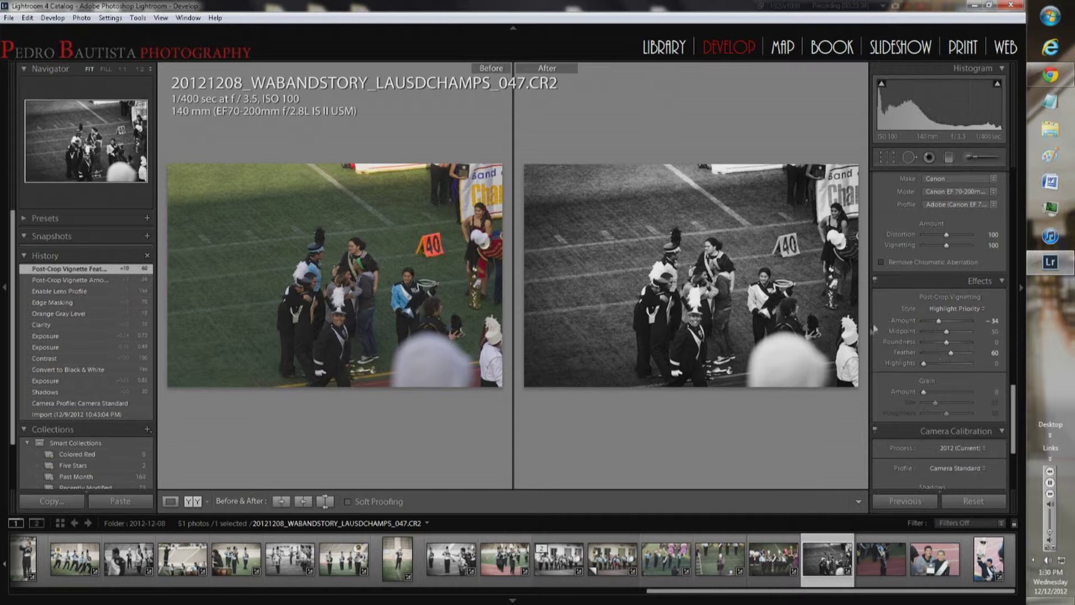
pyautogui.scroll(10, 940, 336)
pyautogui.moveTo(948, 267); pyautogui.dragTo(963, 247)
pyautogui.scroll(-5, 900, 318)
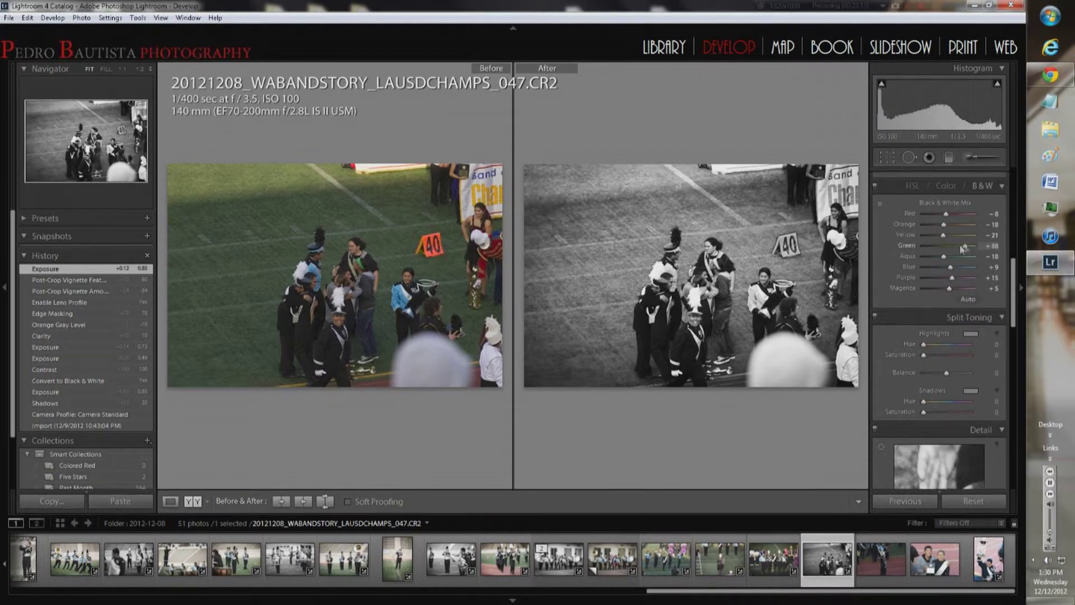
pyautogui.scroll(-5, 879, 304)
pyautogui.click(868, 555)
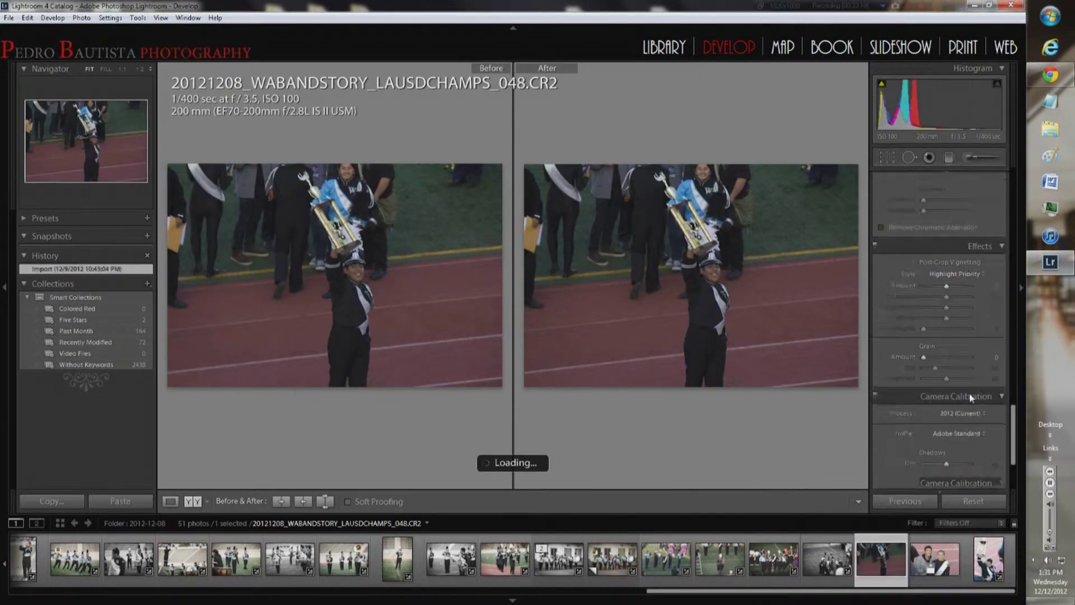
# - Set photo 048's Temp 6390, Exposure +0.98, Saturation -15 and Vibrance +7
pyautogui.scroll(10, 949, 375)
pyautogui.moveTo(941, 228); pyautogui.dragTo(942, 227)
pyautogui.moveTo(946, 268); pyautogui.dragTo(950, 268)
pyautogui.moveTo(946, 306); pyautogui.dragTo(949, 307)
pyautogui.moveTo(942, 228); pyautogui.dragTo(945, 227)
pyautogui.moveTo(946, 378); pyautogui.dragTo(943, 378)
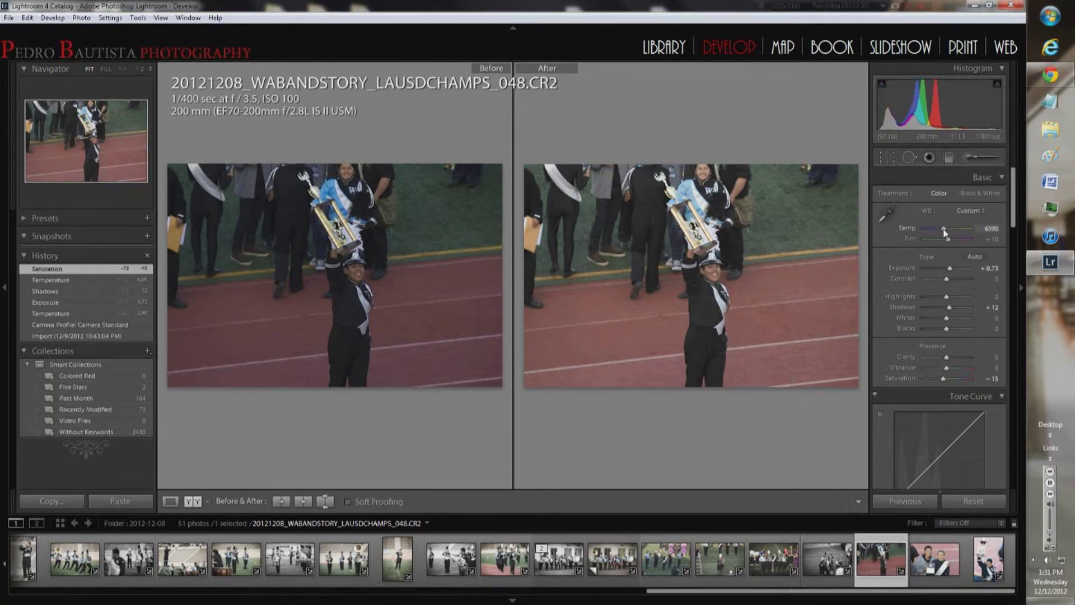
pyautogui.moveTo(945, 228); pyautogui.dragTo(943, 228)
pyautogui.moveTo(946, 368); pyautogui.dragTo(943, 328)
# - Add clarity and sharpening edge masking, enable lens profile corrections, and apply a -32 vignette
pyautogui.moveTo(946, 318); pyautogui.dragTo(950, 318)
pyautogui.scroll(-8, 963, 280)
pyautogui.moveTo(964, 270); pyautogui.dragTo(967, 270)
pyautogui.click(881, 400)
pyautogui.scroll(-5, 940, 335)
pyautogui.moveTo(946, 325)
pyautogui.mouseDown()
pyautogui.moveTo(961, 357)
pyautogui.moveTo(945, 346)
pyautogui.mouseUp()
pyautogui.scroll(10, 922, 343)
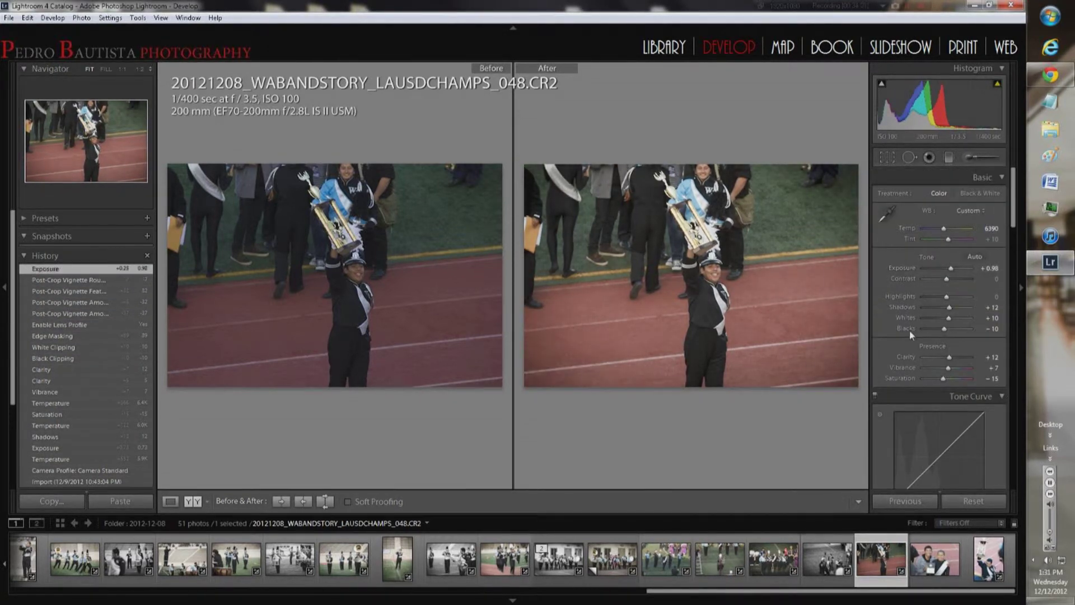
# - Convert photo 049 to black and white with Contrast +71, Highlights -22 and Blacks -15
pyautogui.scroll(-10, 913, 337)
pyautogui.press('Right')
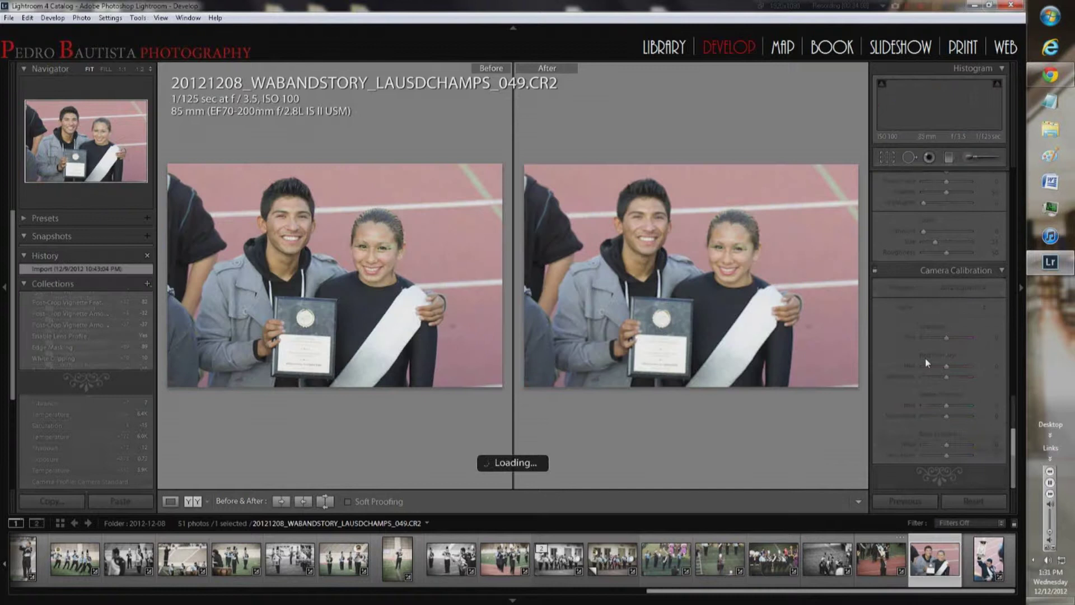
pyautogui.click(980, 193)
pyautogui.moveTo(946, 278); pyautogui.dragTo(963, 279)
pyautogui.moveTo(946, 328); pyautogui.dragTo(943, 328)
pyautogui.moveTo(946, 357)
pyautogui.mouseDown()
pyautogui.moveTo(965, 341)
pyautogui.moveTo(939, 318)
pyautogui.moveTo(950, 352)
pyautogui.mouseUp()
# - Enable lens profile corrections and zoom in on the plaque
pyautogui.scroll(-10, 898, 323)
pyautogui.scroll(-5, 965, 341)
pyautogui.click(911, 220)
pyautogui.scroll(-5, 912, 220)
pyautogui.scroll(20, 940, 336)
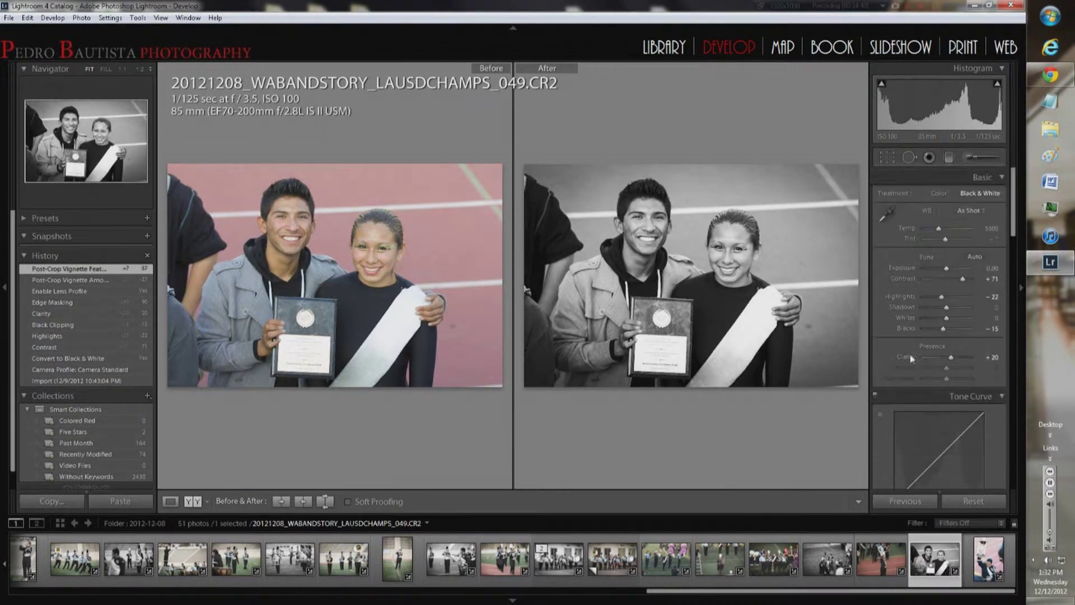
pyautogui.click(659, 343)
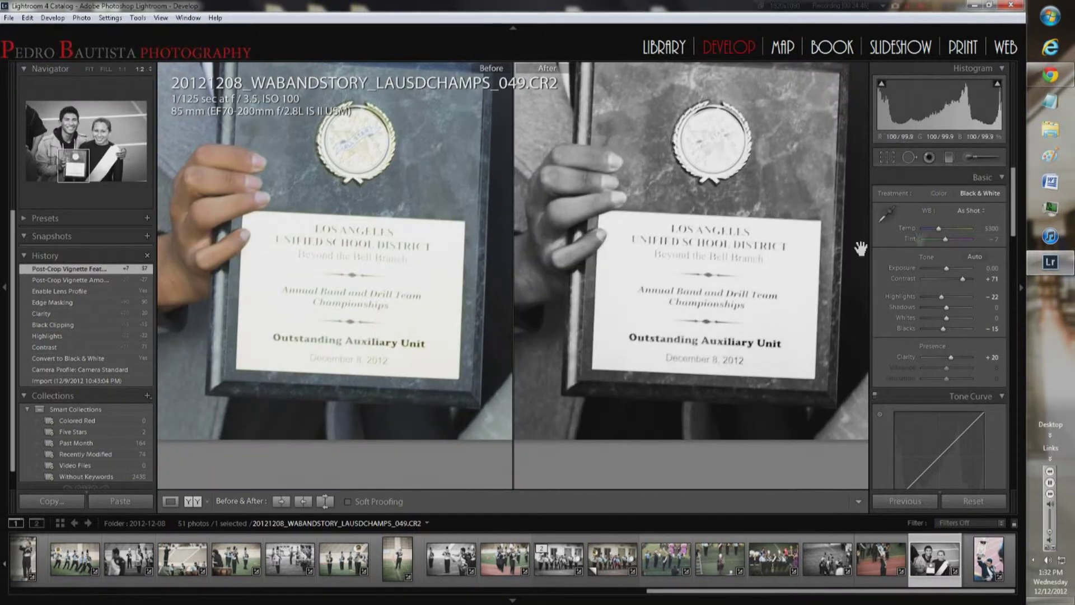
# - Burn-brush the plaque's white card, lowering its exposure and raising its clarity to +36
pyautogui.press('k')
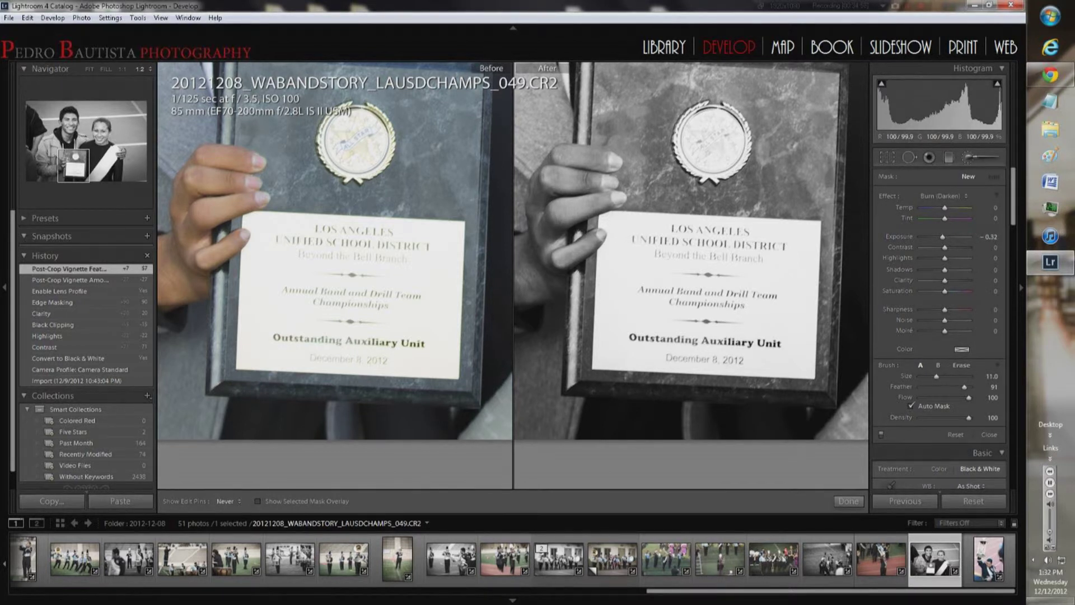
pyautogui.moveTo(806, 224)
pyautogui.mouseDown()
pyautogui.moveTo(616, 241)
pyautogui.moveTo(610, 319)
pyautogui.moveTo(783, 258)
pyautogui.moveTo(789, 351)
pyautogui.moveTo(604, 358)
pyautogui.moveTo(604, 314)
pyautogui.moveTo(666, 279)
pyautogui.moveTo(683, 336)
pyautogui.mouseUp()
pyautogui.press('o')
pyautogui.moveTo(678, 274)
pyautogui.mouseDown()
pyautogui.moveTo(778, 308)
pyautogui.moveTo(689, 336)
pyautogui.moveTo(778, 350)
pyautogui.mouseUp()
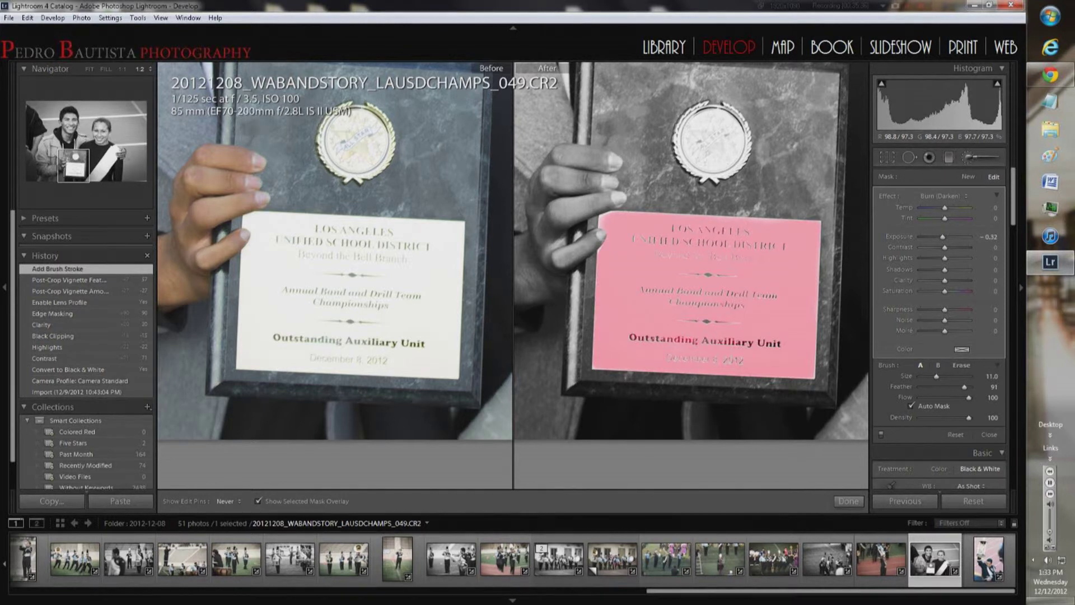
pyautogui.moveTo(944, 237); pyautogui.dragTo(953, 280)
pyautogui.moveTo(940, 236); pyautogui.dragTo(944, 288)
pyautogui.press('z')
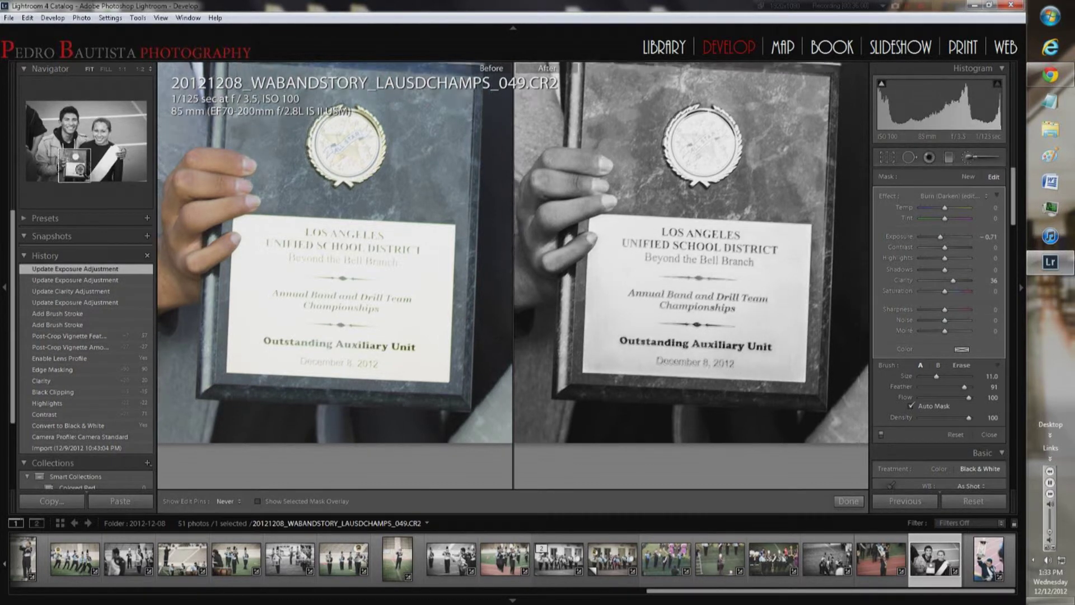
pyautogui.moveTo(941, 241); pyautogui.dragTo(942, 271)
# - Switch to single Loupe view zoomed on the plaque and select its existing brush pin
pyautogui.press('k')
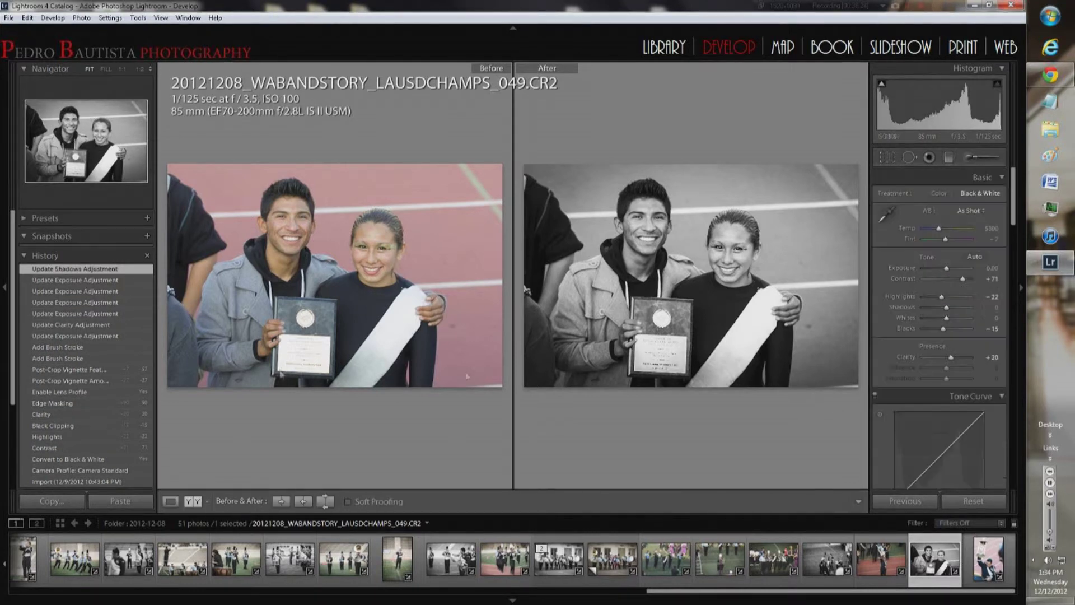
pyautogui.click(170, 501)
pyautogui.click(455, 444)
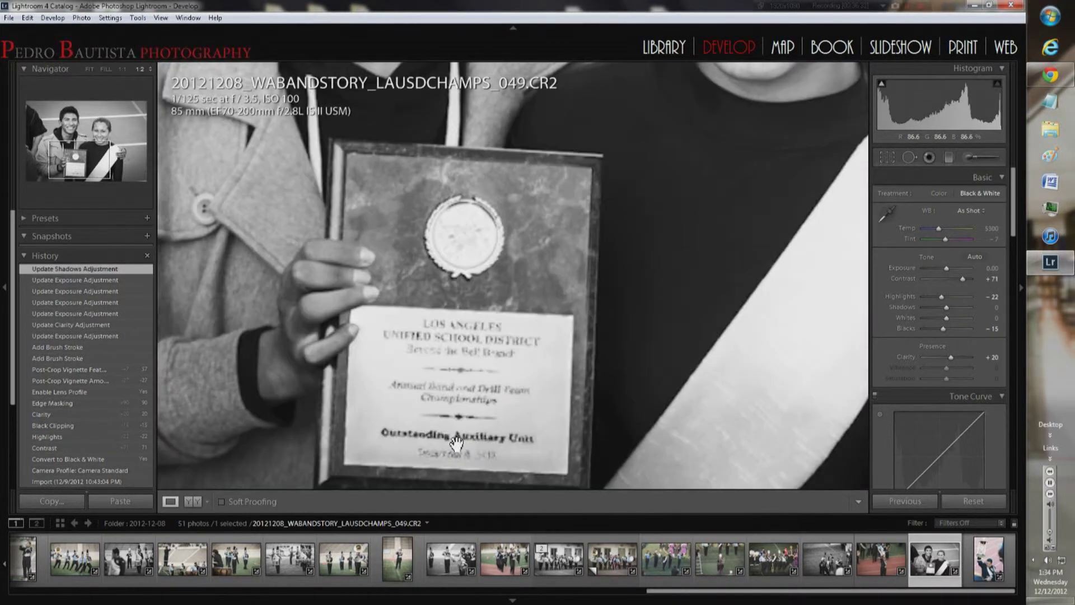
pyautogui.press('k')
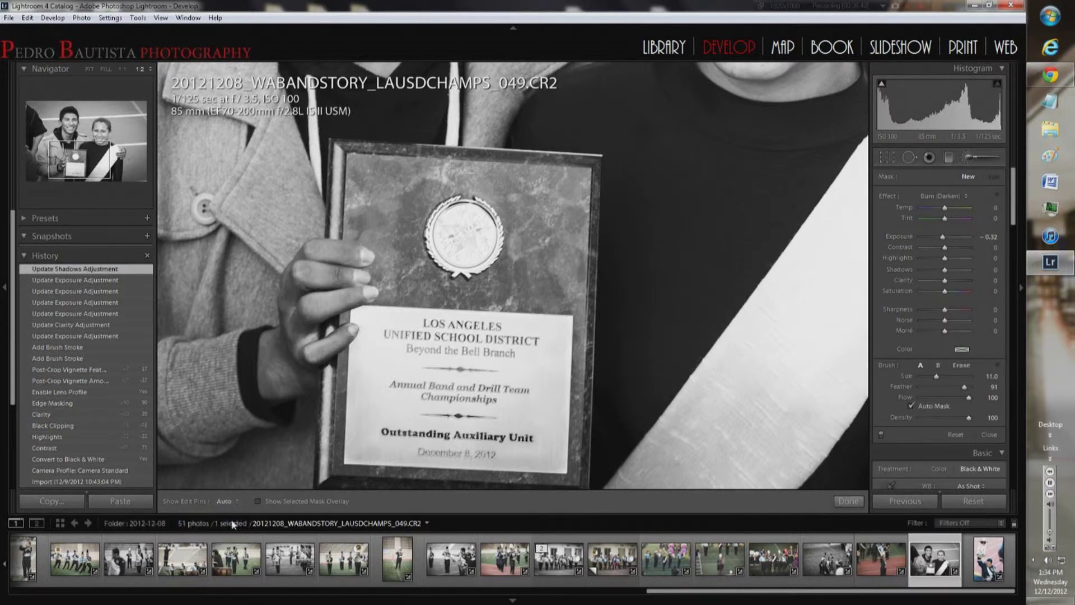
pyautogui.click(377, 324)
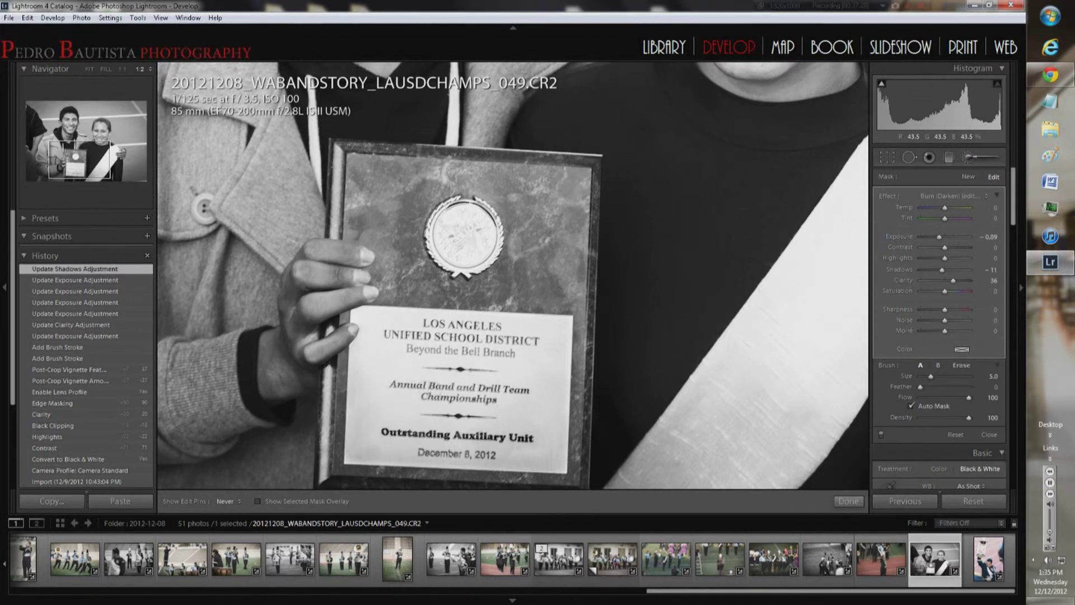
# - Extend the burn mask over the plaque and its medal, checking the mask overlay
pyautogui.moveTo(755, 313); pyautogui.dragTo(761, 347)
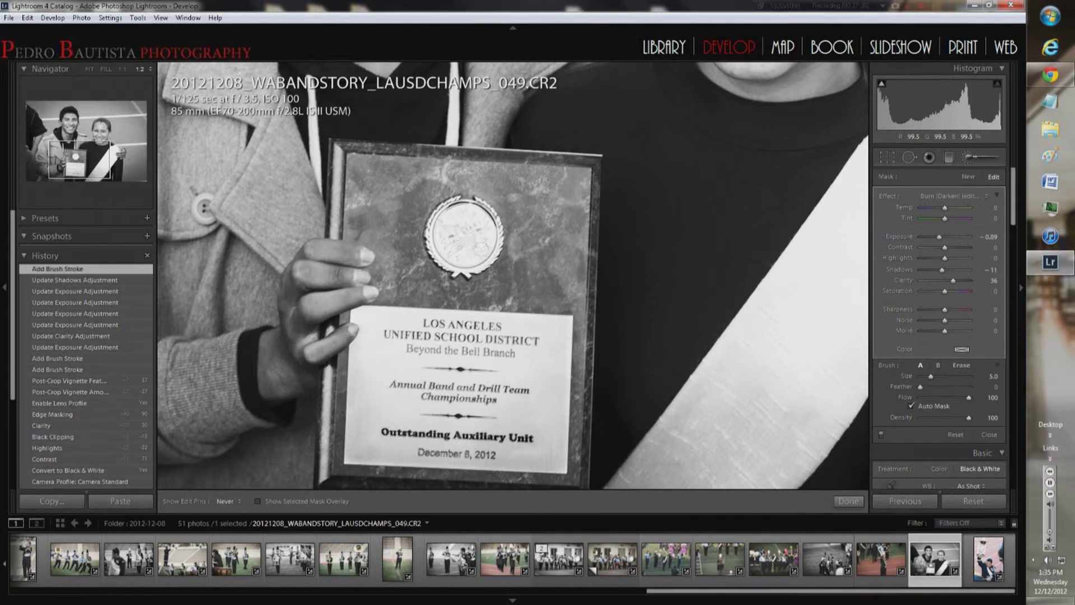
pyautogui.moveTo(442, 224); pyautogui.dragTo(484, 252)
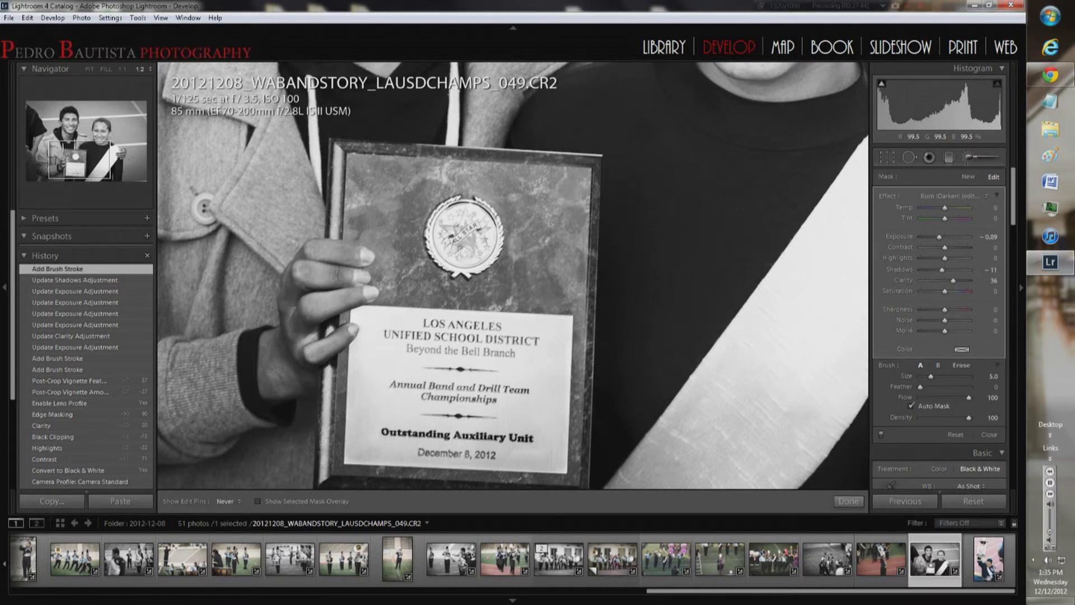
pyautogui.click(274, 503)
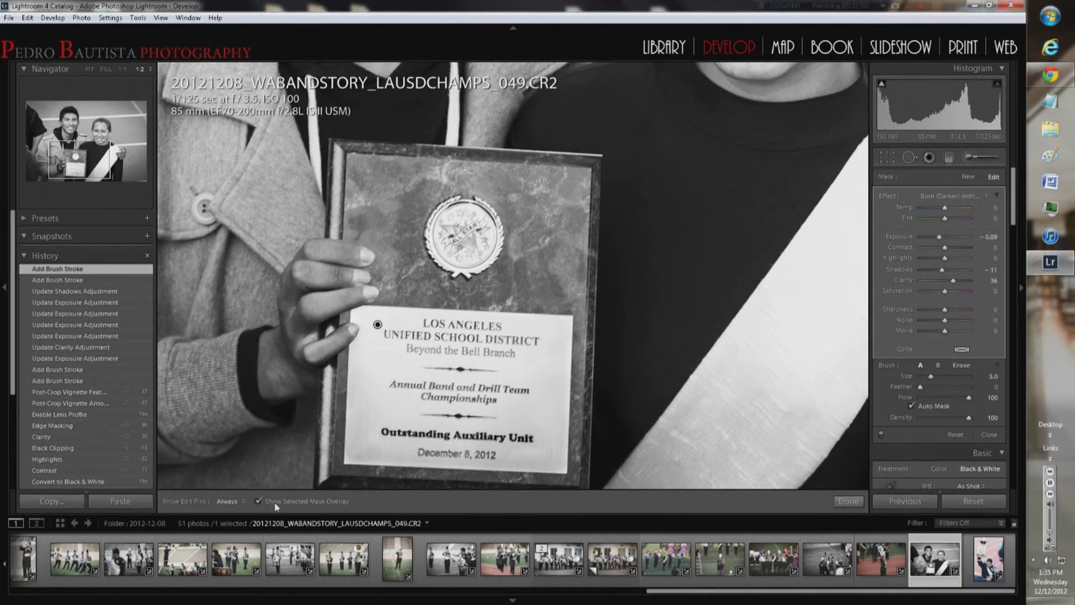
pyautogui.press('h')
pyautogui.moveTo(442, 255); pyautogui.dragTo(470, 269)
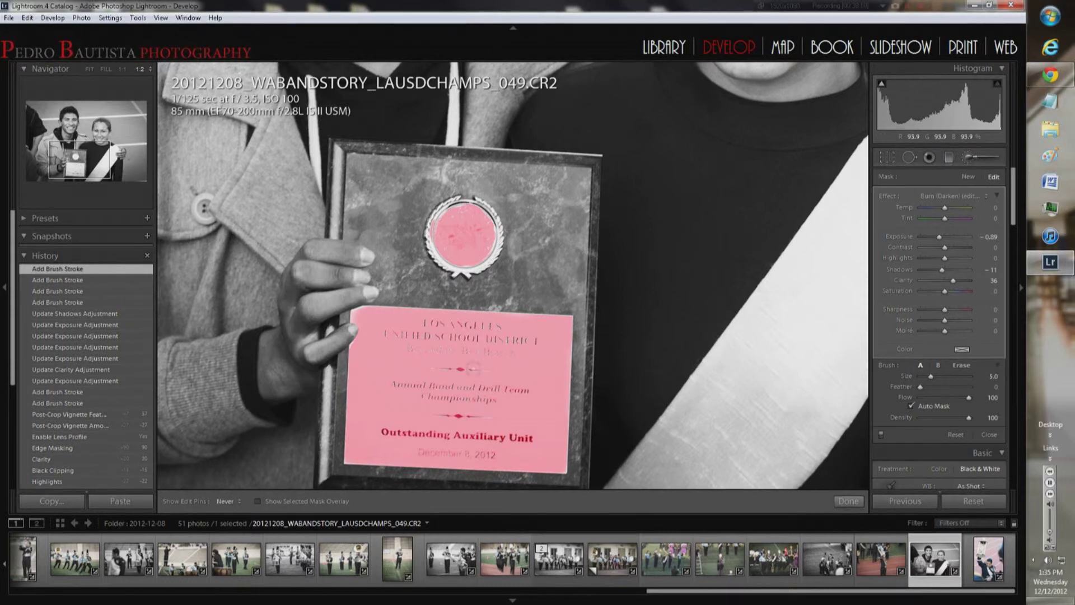
pyautogui.hotkey('ctrl', '=')
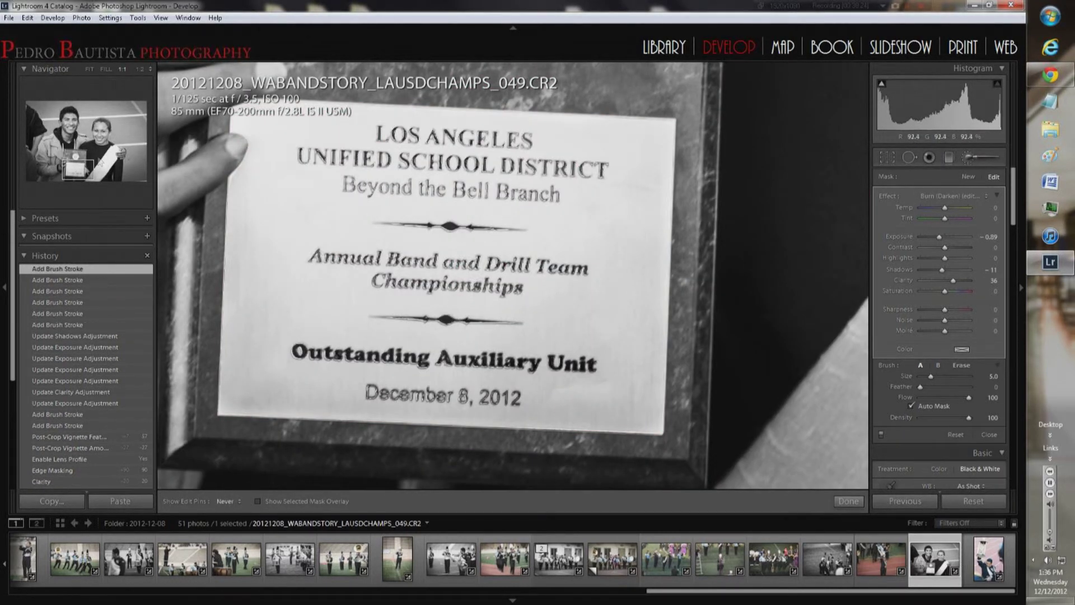
pyautogui.press('k')
pyautogui.press('z')
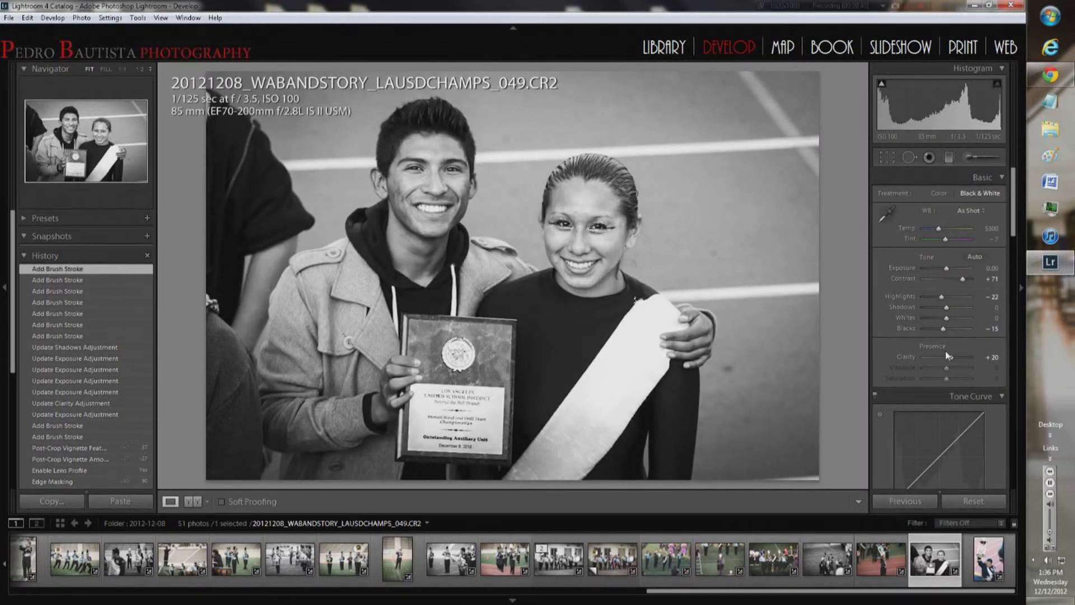
# - Lower the plaque brush adjustment's Clarity to 1
pyautogui.click(980, 162)
pyautogui.moveTo(945, 281); pyautogui.dragTo(945, 288)
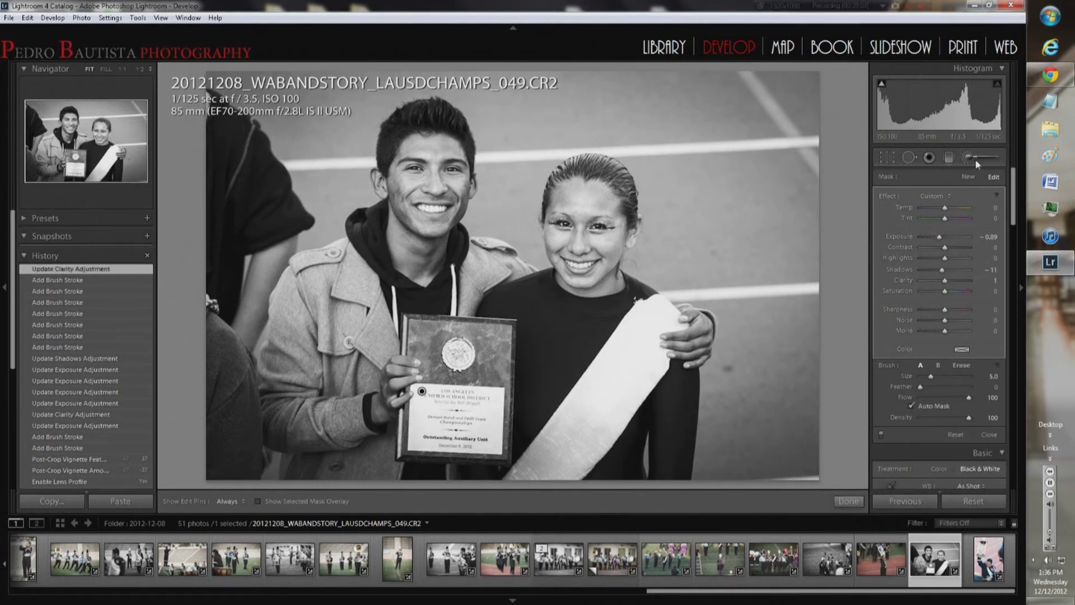
pyautogui.click(976, 159)
# - Set photo 049's overall Exposure to +0.24, then advance to photo 050
pyautogui.click(946, 270)
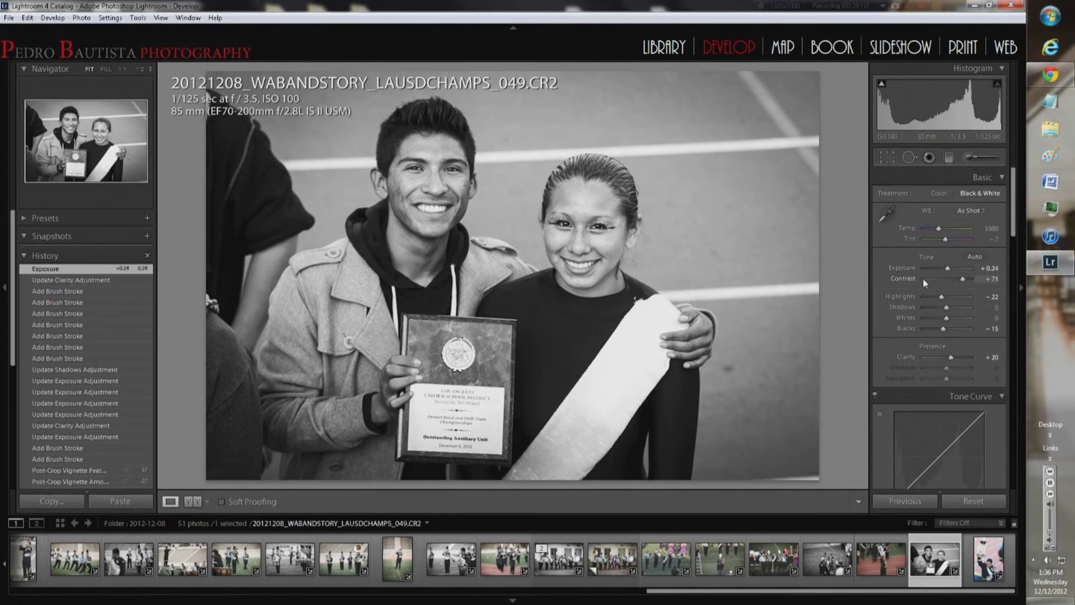
pyautogui.scroll(-10, 922, 364)
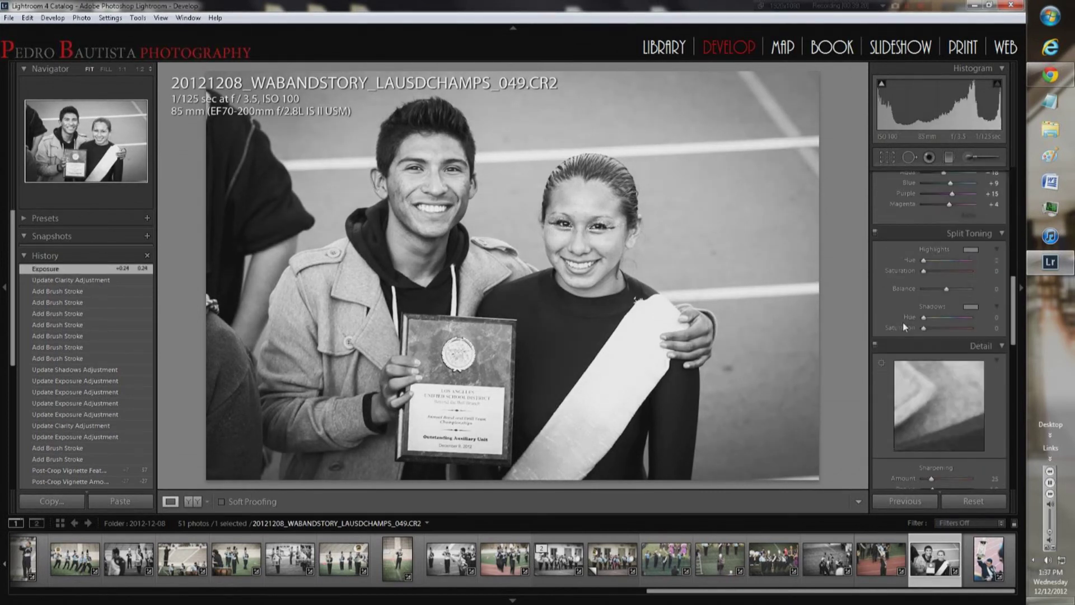
pyautogui.press('Right')
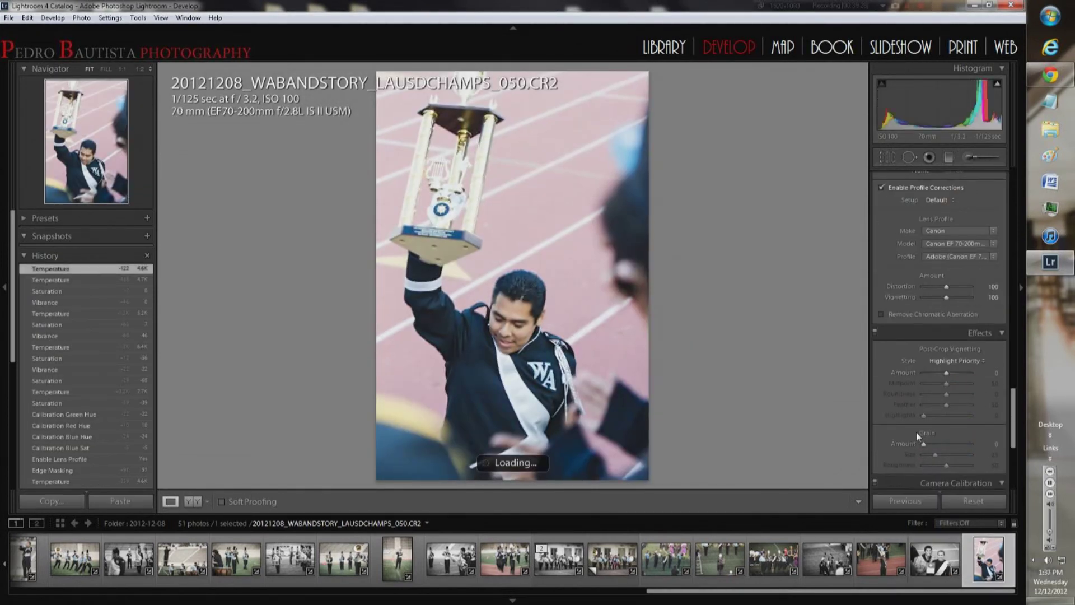